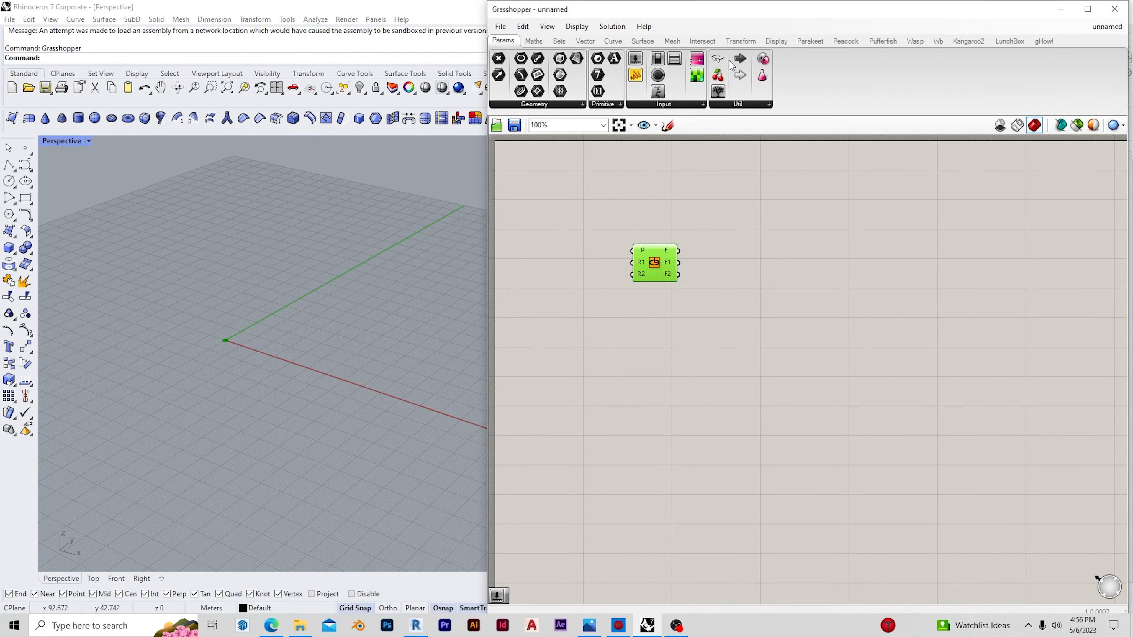
Place the component-name display utility in an empty canvas corner and feed the Ellipse's Radius 1 from a number slider set to 150
{"action": "left_click_drag", "start_coordinate": [664, 141], "coordinate": [538, 168]}
{"action": "left_click_drag", "start_coordinate": [653, 263], "coordinate": [683, 278]}
{"action": "double_click", "coordinate": [559, 275]}
{"action": "type", "text": "150"}
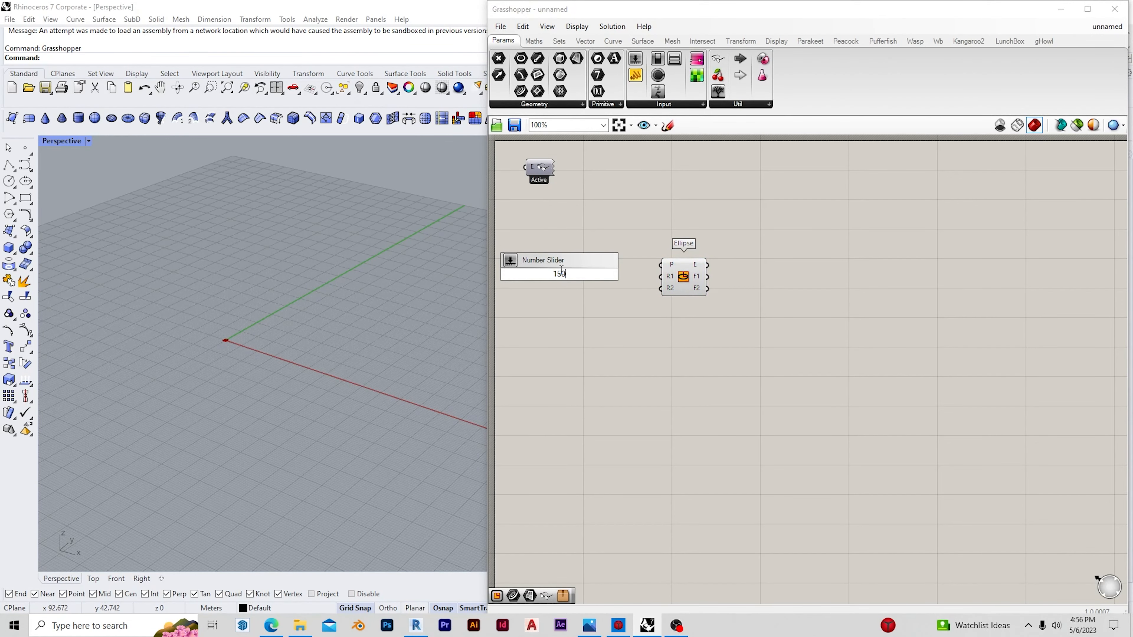
{"action": "key", "text": "Return"}
{"action": "left_click_drag", "start_coordinate": [609, 274], "coordinate": [661, 276]}
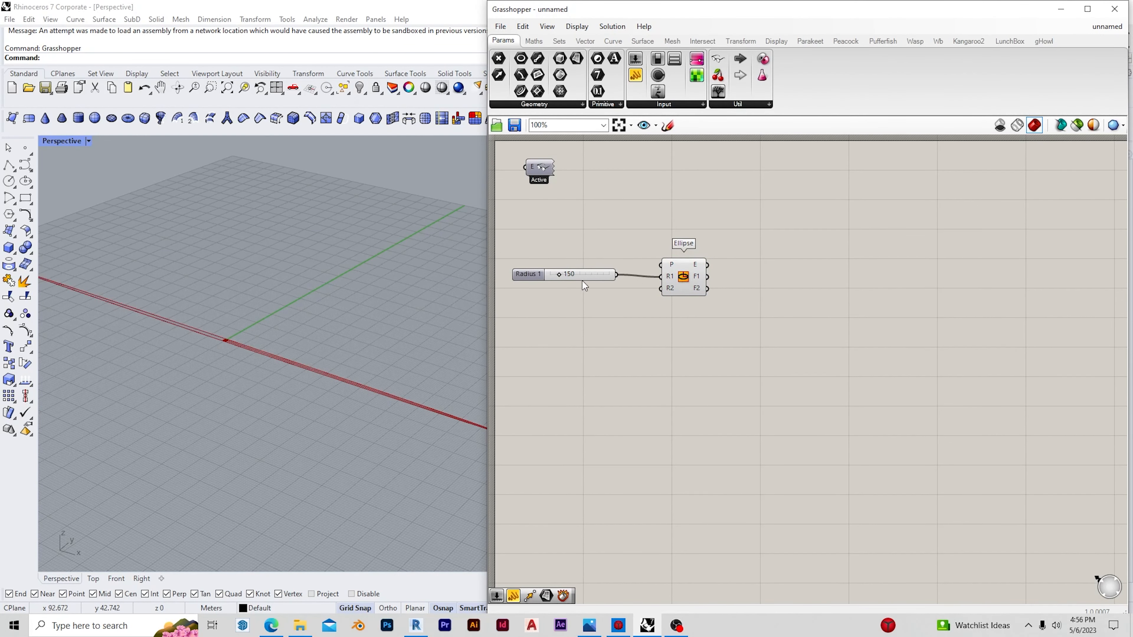
{"action": "left_click_drag", "start_coordinate": [587, 276], "coordinate": [594, 279]}
{"action": "scroll", "coordinate": [256, 364], "scroll_direction": "down", "scroll_amount": 3}
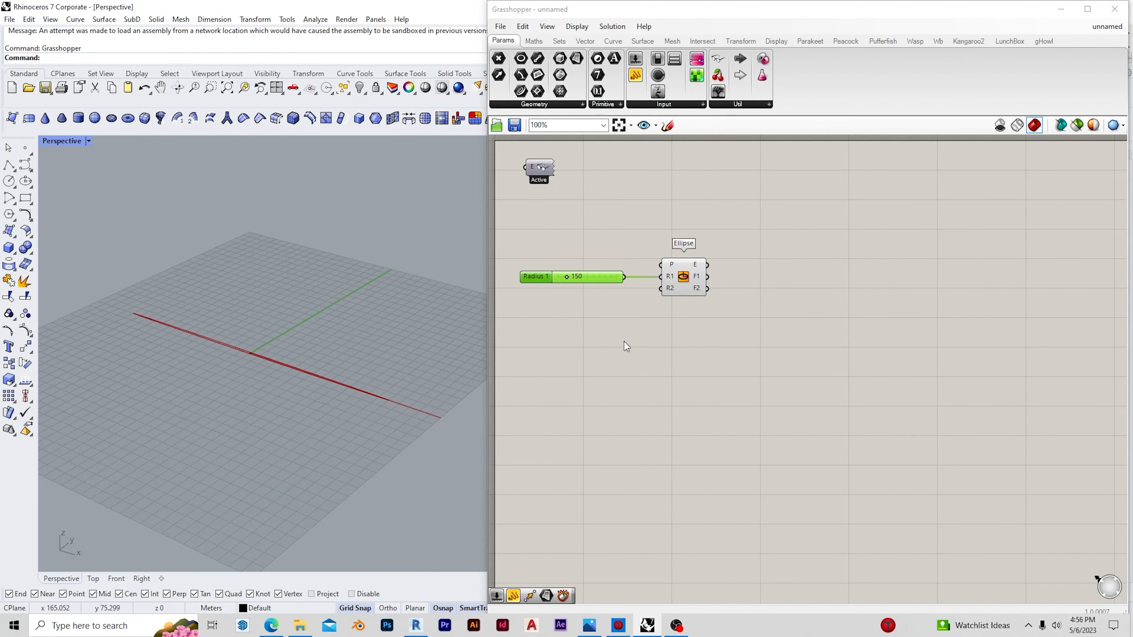
Create a number slider set to 75 and connect it to the Ellipse's Radius 2 input
{"action": "double_click", "coordinate": [602, 308]}
{"action": "type", "text": "1"}
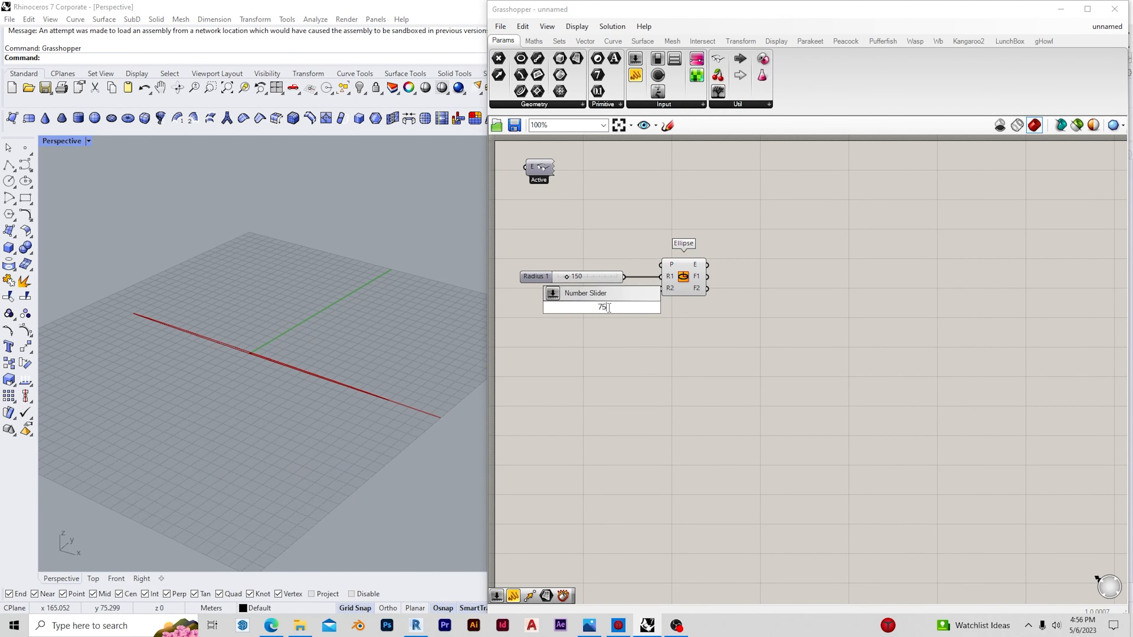
{"action": "type", "text": "5"}
{"action": "key", "text": "Return"}
{"action": "left_click_drag", "start_coordinate": [662, 289], "coordinate": [571, 300]}
{"action": "scroll", "coordinate": [309, 407], "scroll_direction": "down", "scroll_amount": 2}
{"action": "scroll", "coordinate": [309, 408], "scroll_direction": "up", "scroll_amount": 2}
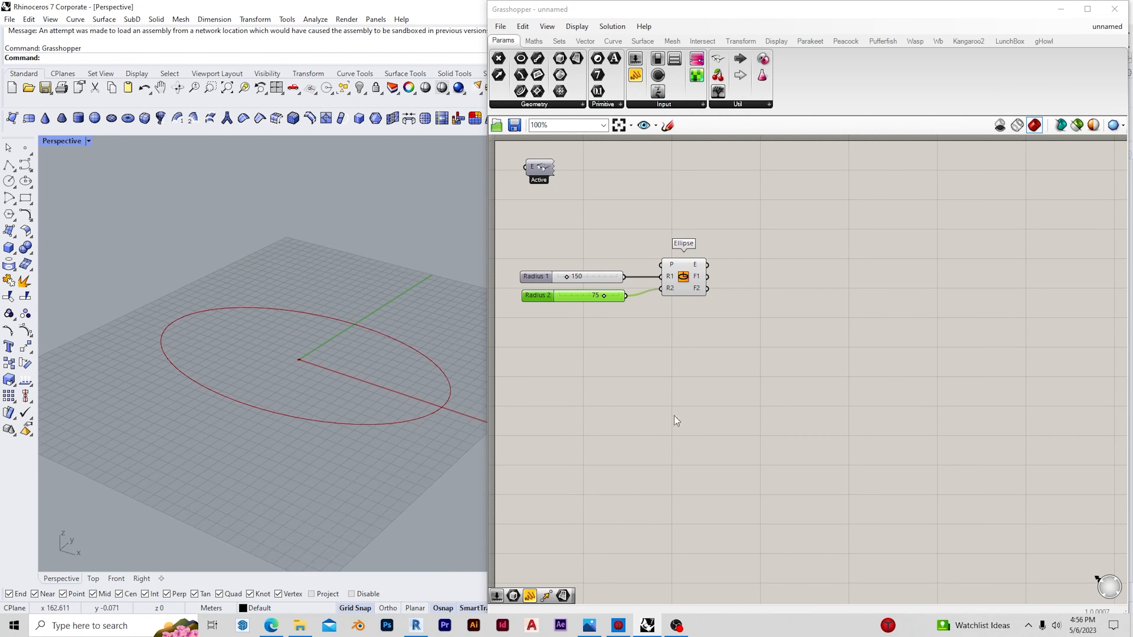
Add a Divide Curve component and connect the Ellipse's E output to its curve input
{"action": "left_click", "coordinate": [848, 301]}
{"action": "double_click", "coordinate": [816, 266]}
{"action": "type", "text": "di"}
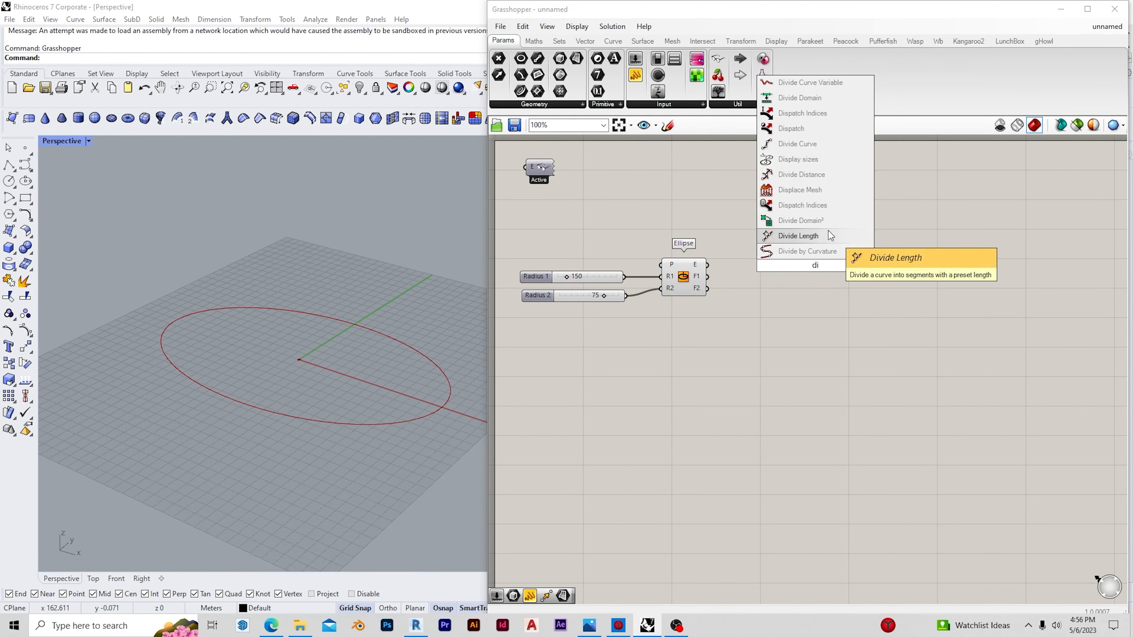
{"action": "type", "text": "vide c"}
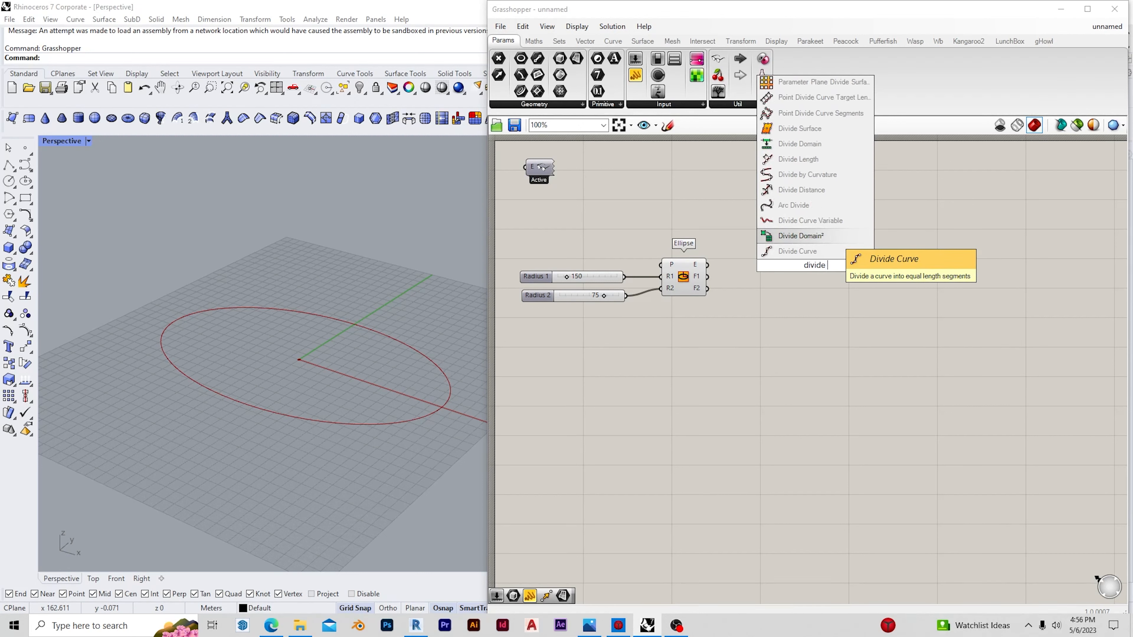
{"action": "key", "text": "Return"}
{"action": "left_click_drag", "start_coordinate": [709, 269], "coordinate": [814, 279]}
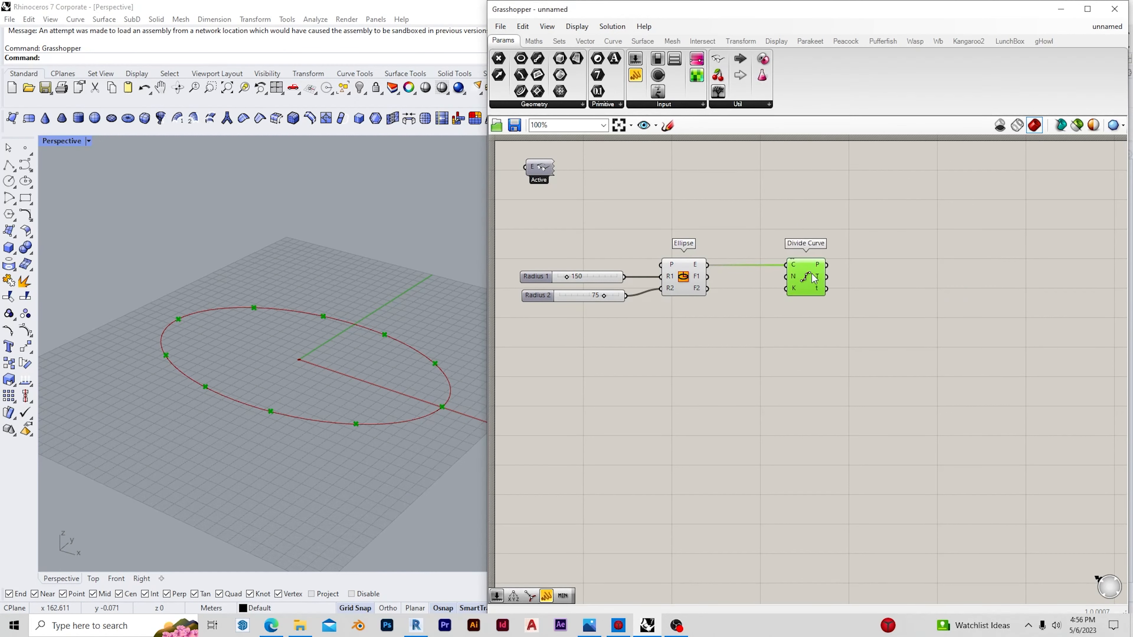
Create a number slider set to 50, connect it to Divide Curve's count input and align it under the radius sliders
{"action": "double_click", "coordinate": [724, 352]}
{"action": "type", "text": "50"}
{"action": "key", "text": "Return"}
{"action": "left_click_drag", "start_coordinate": [795, 277], "coordinate": [613, 325]}
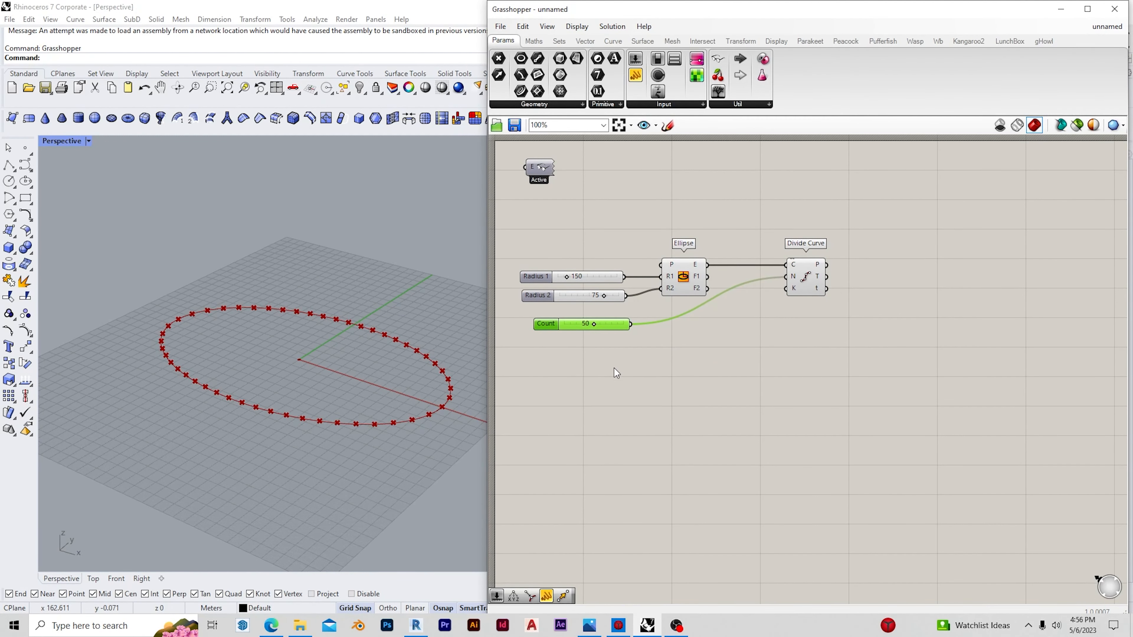
{"action": "left_click_drag", "start_coordinate": [614, 368], "coordinate": [590, 261]}
{"action": "left_click", "coordinate": [567, 263]}
{"action": "left_click", "coordinate": [785, 303]}
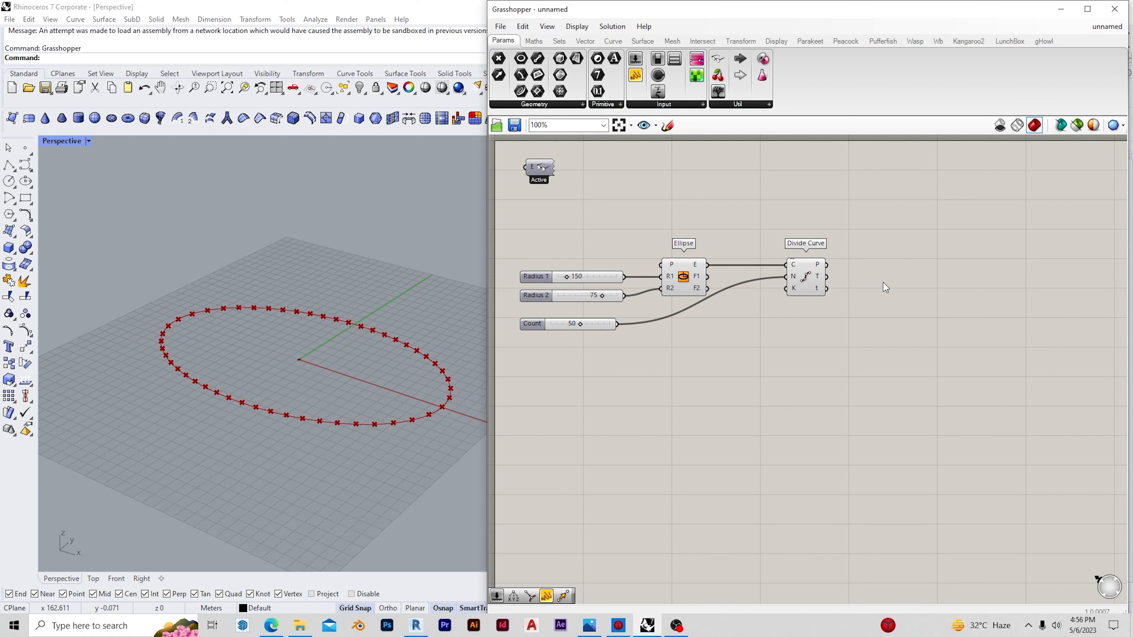
Add a Deconstruct point component and feed it the points output of Divide Curve
{"action": "double_click", "coordinate": [912, 282]}
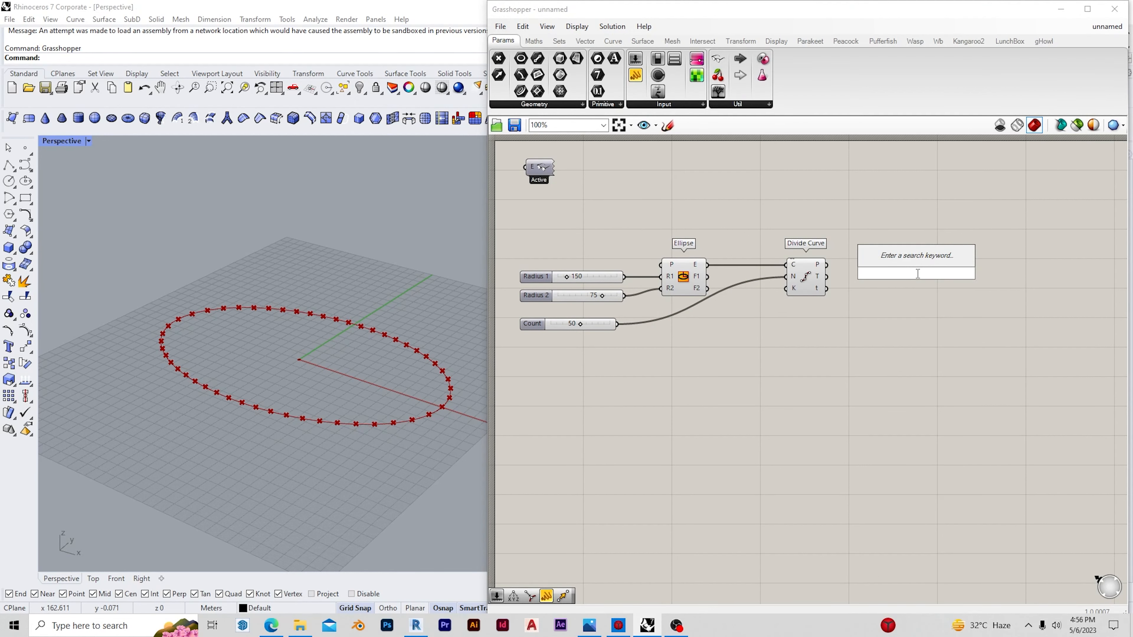
{"action": "type", "text": "c"}
{"action": "key", "text": "BackSpace"}
{"action": "type", "text": "dec"}
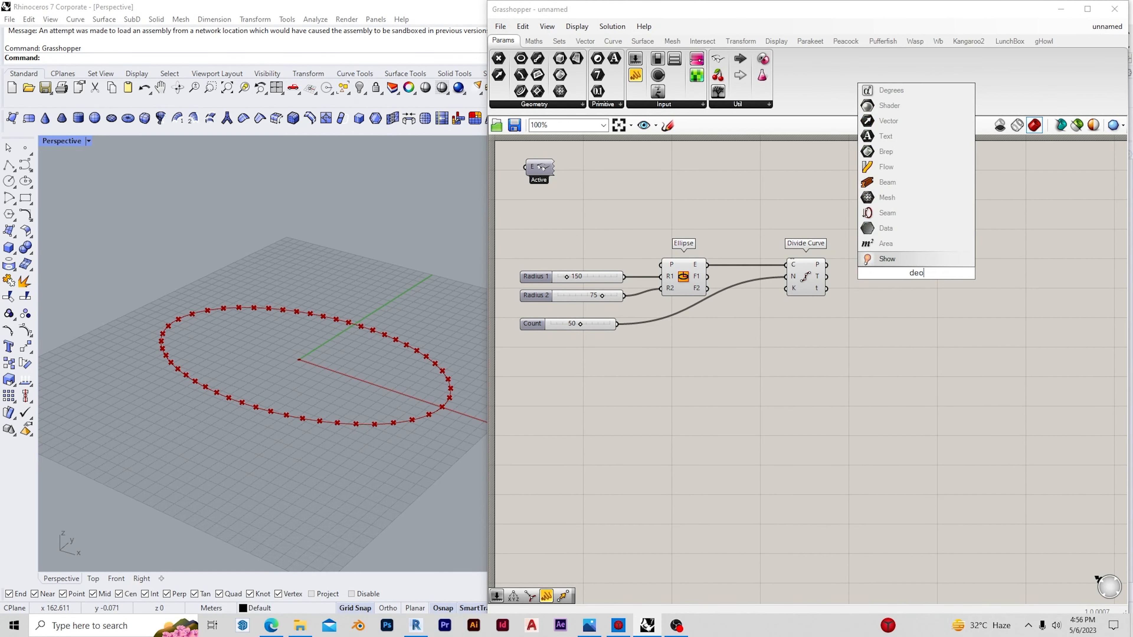
{"action": "type", "text": "onstru"}
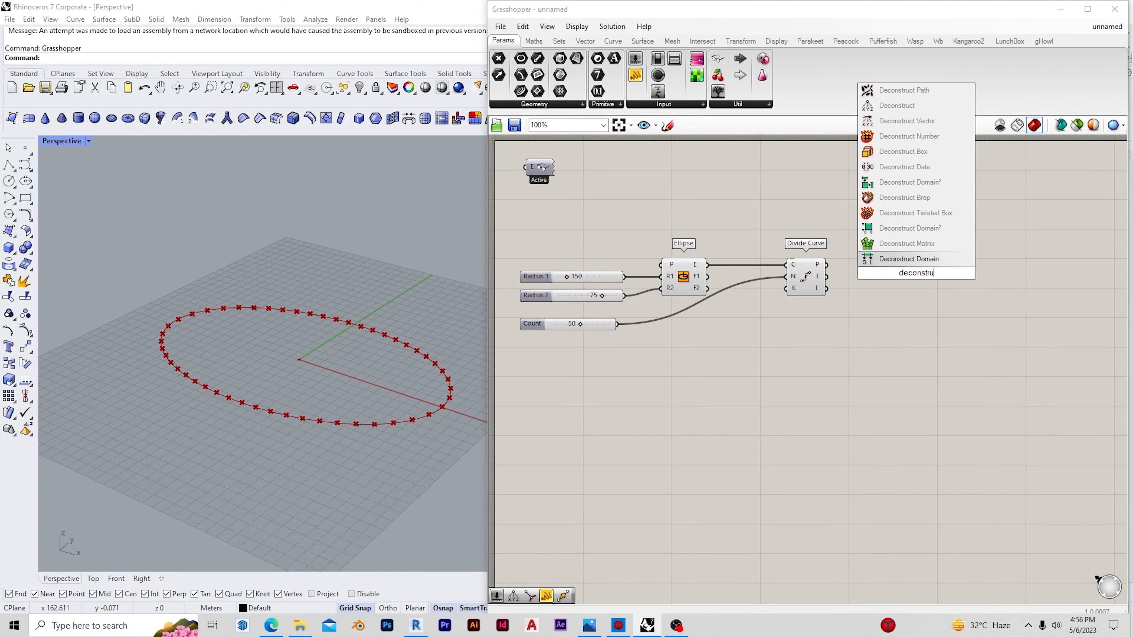
{"action": "type", "text": "ct point"}
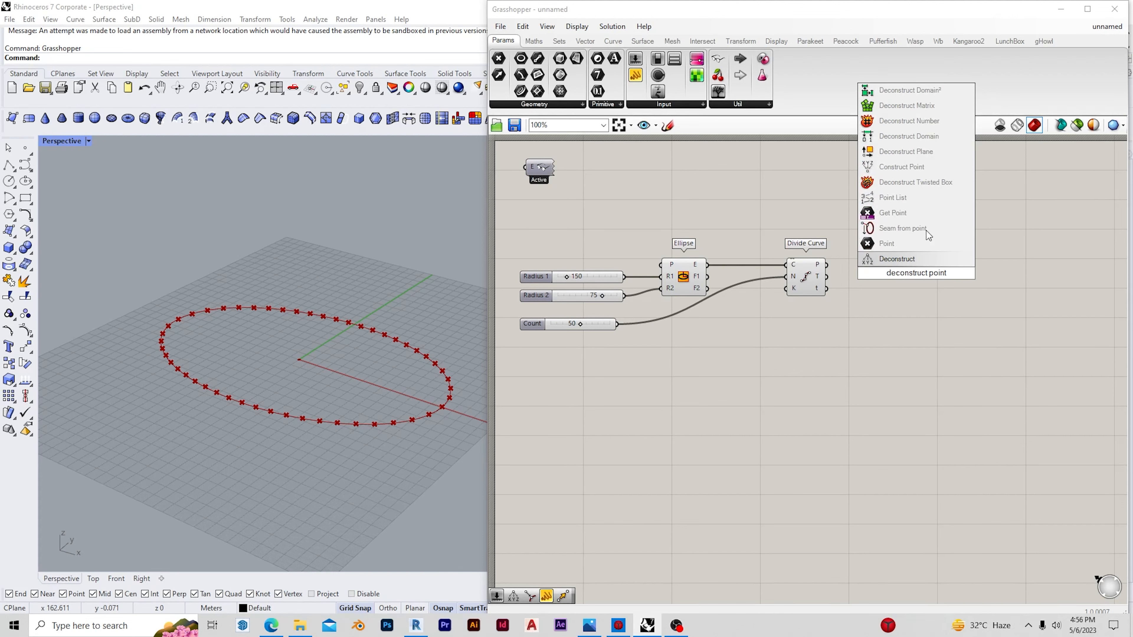
{"action": "left_click", "coordinate": [910, 260]}
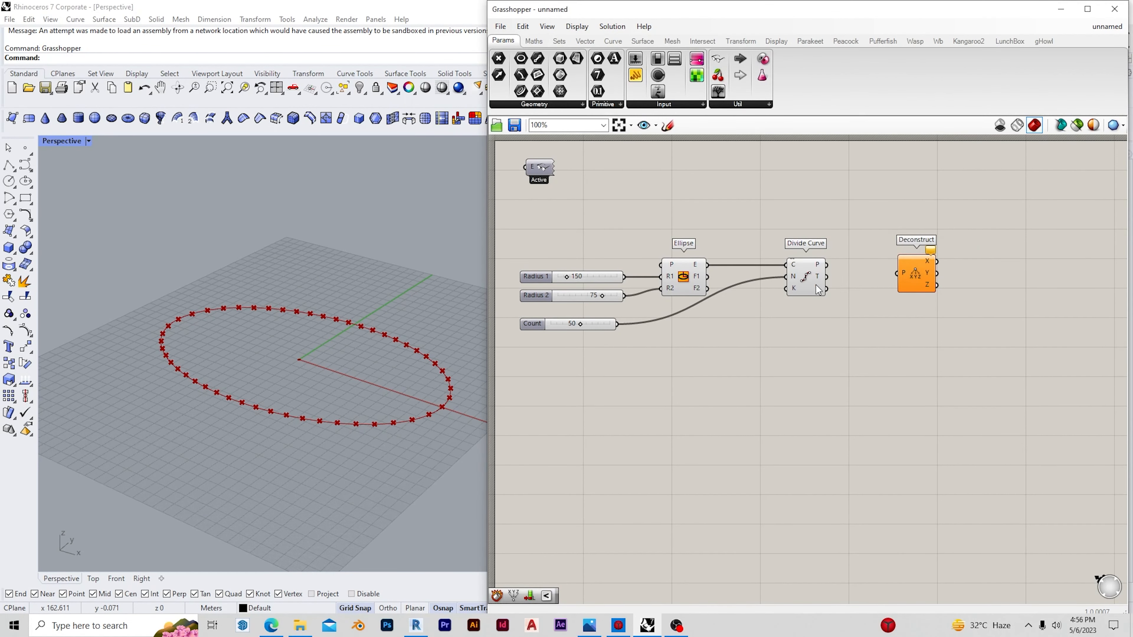
{"action": "left_click_drag", "start_coordinate": [826, 265], "coordinate": [871, 261]}
Add a Construct Point component and connect Deconstruct's X and Y outputs to its matching inputs
{"action": "double_click", "coordinate": [996, 263]}
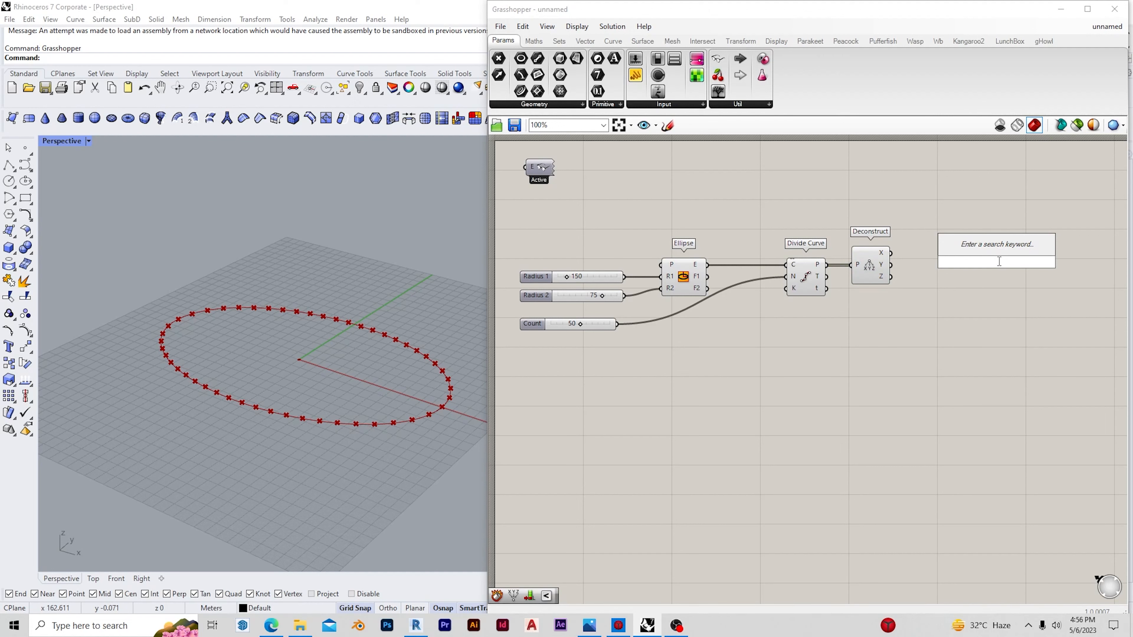
{"action": "type", "text": "construct point"}
{"action": "key", "text": "Return"}
{"action": "mouse_move", "coordinate": [891, 253]}
{"action": "left_mouse_down"}
{"action": "mouse_move", "coordinate": [977, 250]}
{"action": "mouse_move", "coordinate": [891, 265]}
{"action": "left_mouse_up"}
{"action": "left_click_drag", "start_coordinate": [988, 266], "coordinate": [983, 269]}
Add a List Length component below Divide Curve and connect Deconstruct's Z output to it
{"action": "left_click", "coordinate": [871, 318]}
{"action": "double_click", "coordinate": [873, 319]}
{"action": "type", "text": "list le"}
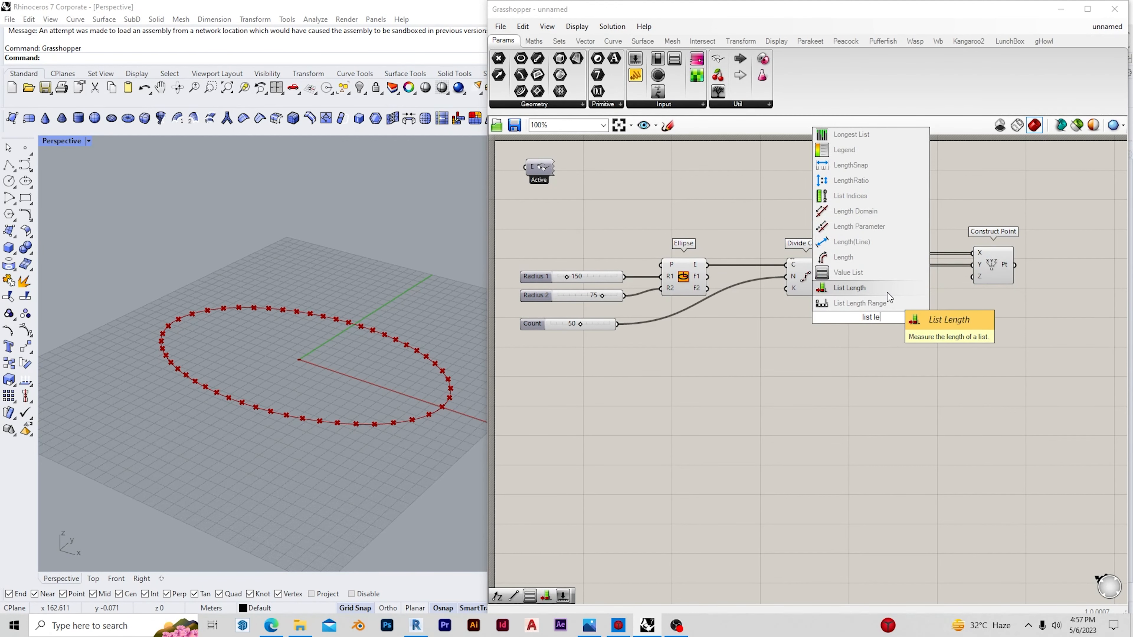
{"action": "left_click", "coordinate": [886, 292]}
{"action": "left_click_drag", "start_coordinate": [870, 320], "coordinate": [842, 355]}
{"action": "left_click_drag", "start_coordinate": [827, 265], "coordinate": [825, 354]}
Add a Series component beside List Length and drive its count input with the list length
{"action": "double_click", "coordinate": [884, 345]}
{"action": "type", "text": "ser"}
{"action": "key", "text": "Return"}
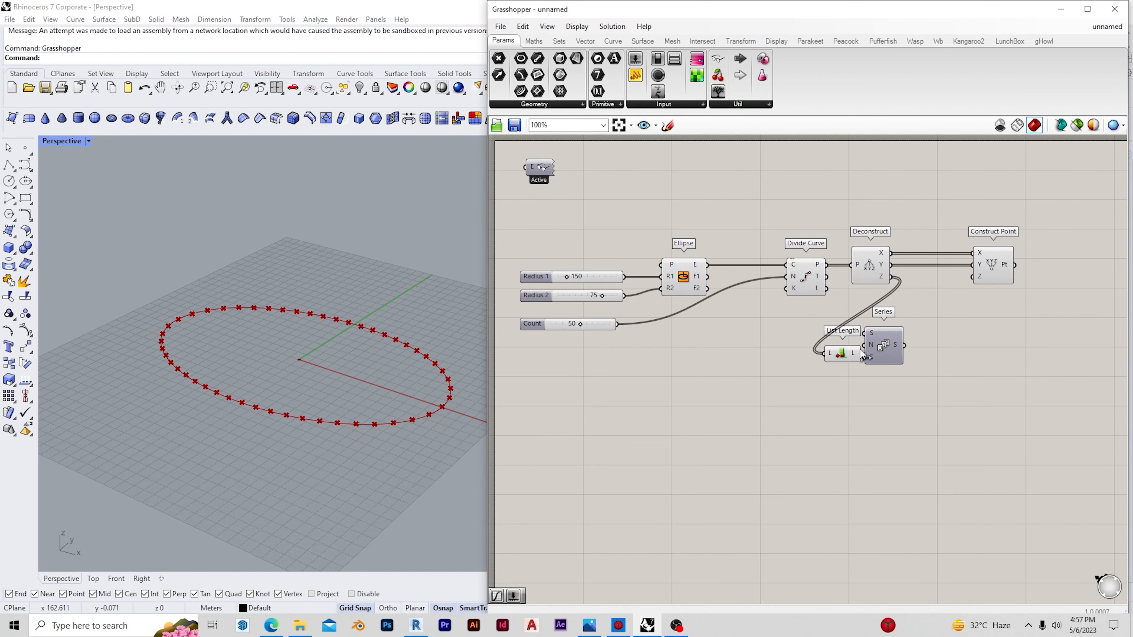
{"action": "left_click_drag", "start_coordinate": [878, 353], "coordinate": [896, 348]}
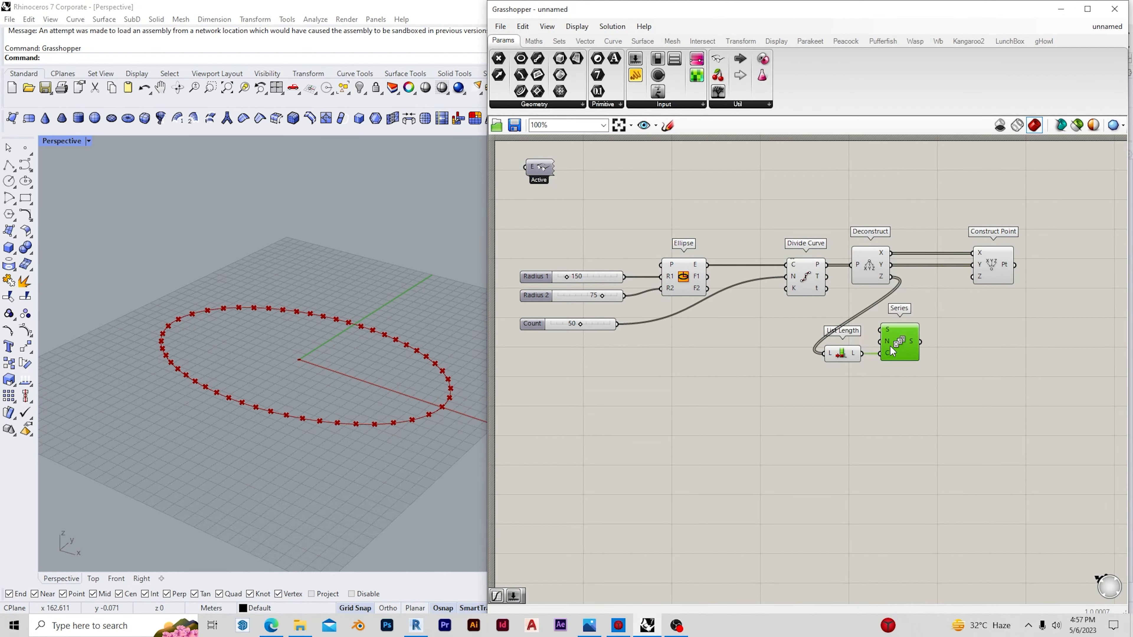
Add a Graph Mapper component beside the Series component
{"action": "left_click", "coordinate": [971, 337]}
{"action": "type", "text": "Grasshopper"}
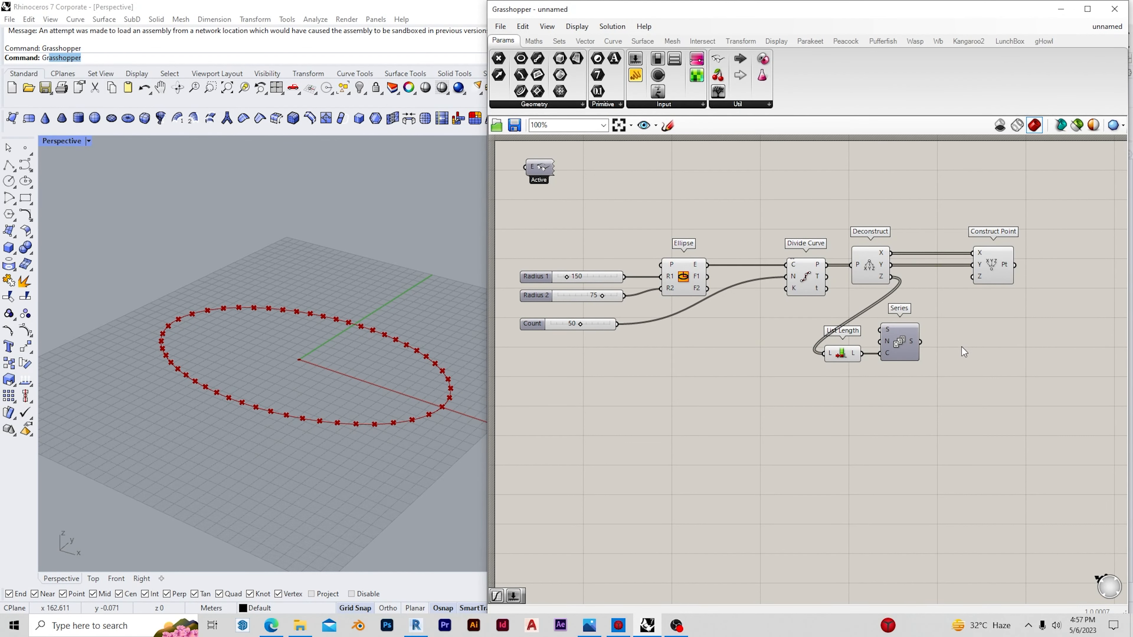
{"action": "double_click", "coordinate": [984, 340]}
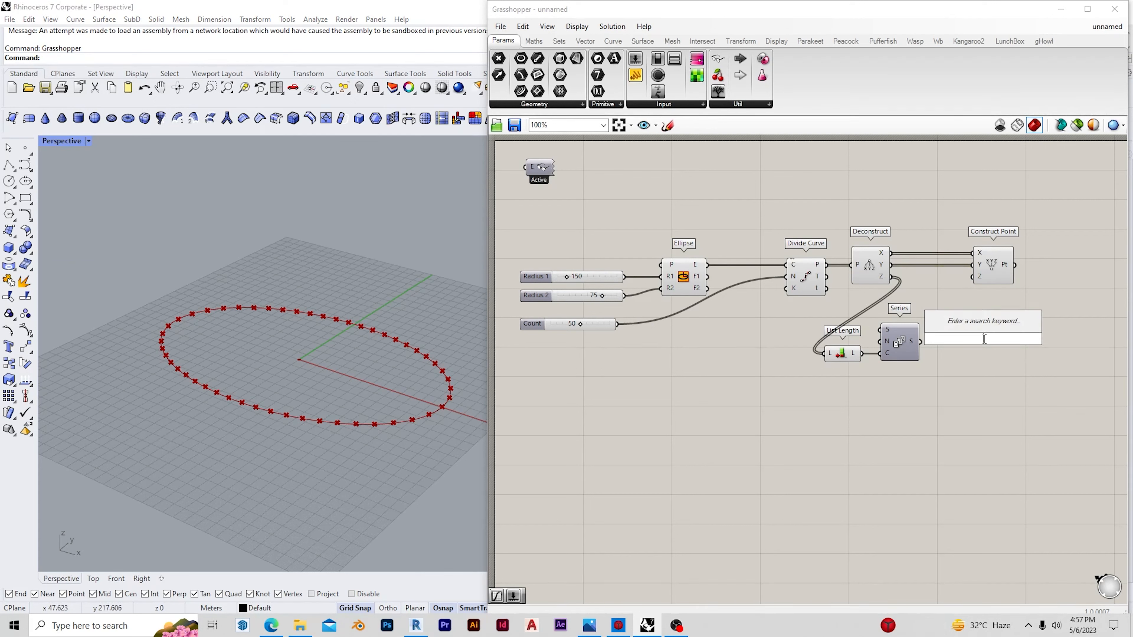
{"action": "type", "text": "gra"}
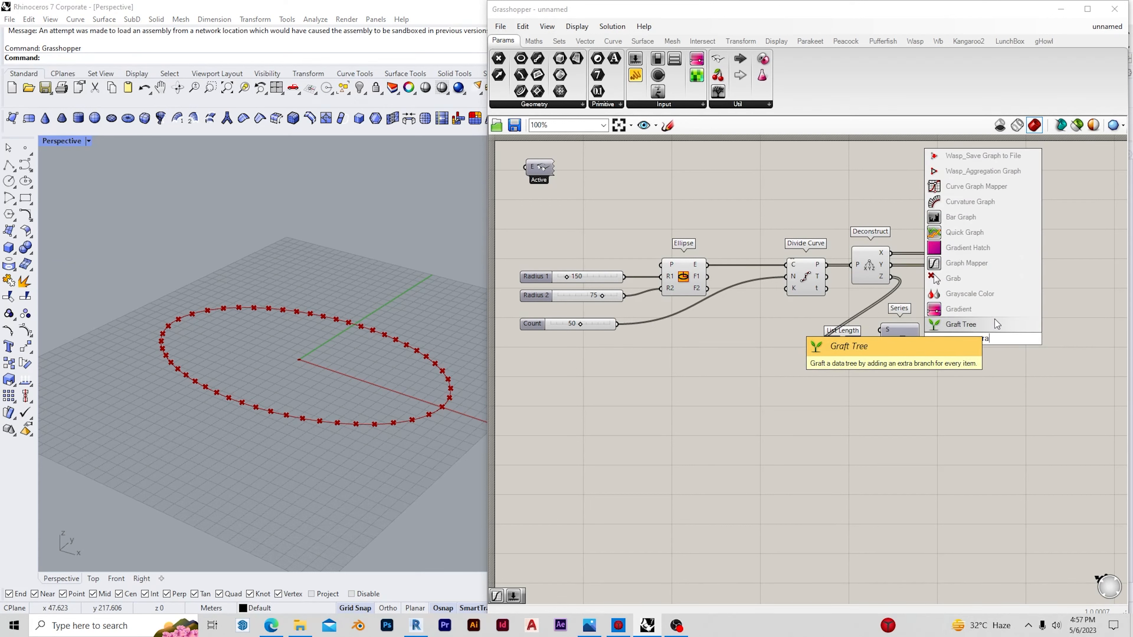
{"action": "type", "text": "ph"}
{"action": "left_click", "coordinate": [998, 324]}
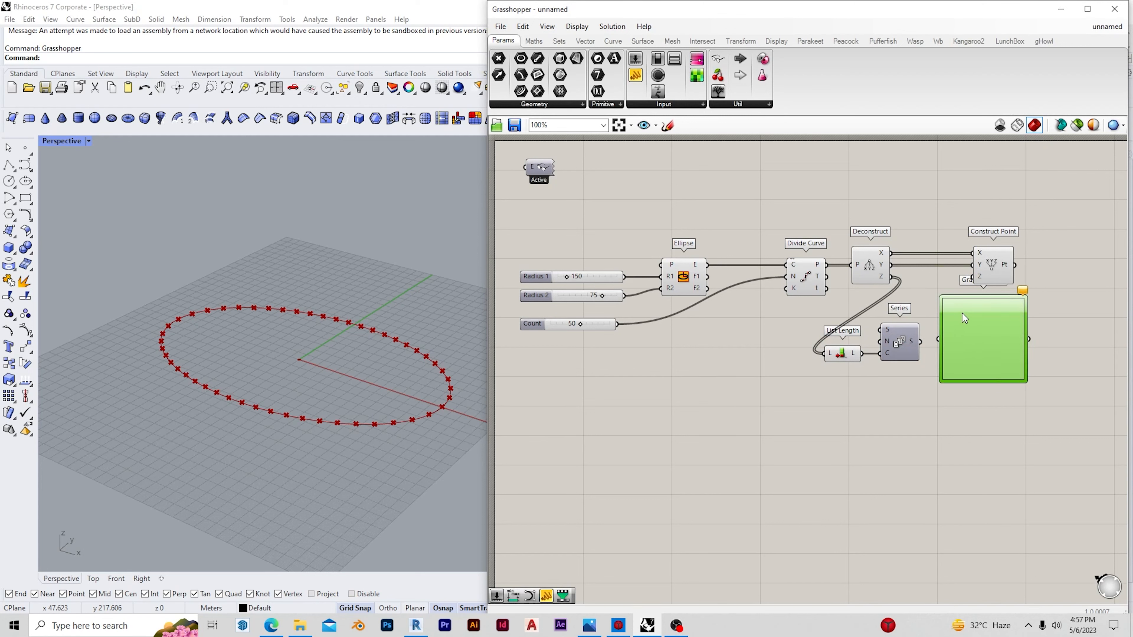
Set the Graph Mapper's graph type to Sine and connect the Series output to its input
{"action": "right_click", "coordinate": [961, 326]}
{"action": "left_click", "coordinate": [1020, 484]}
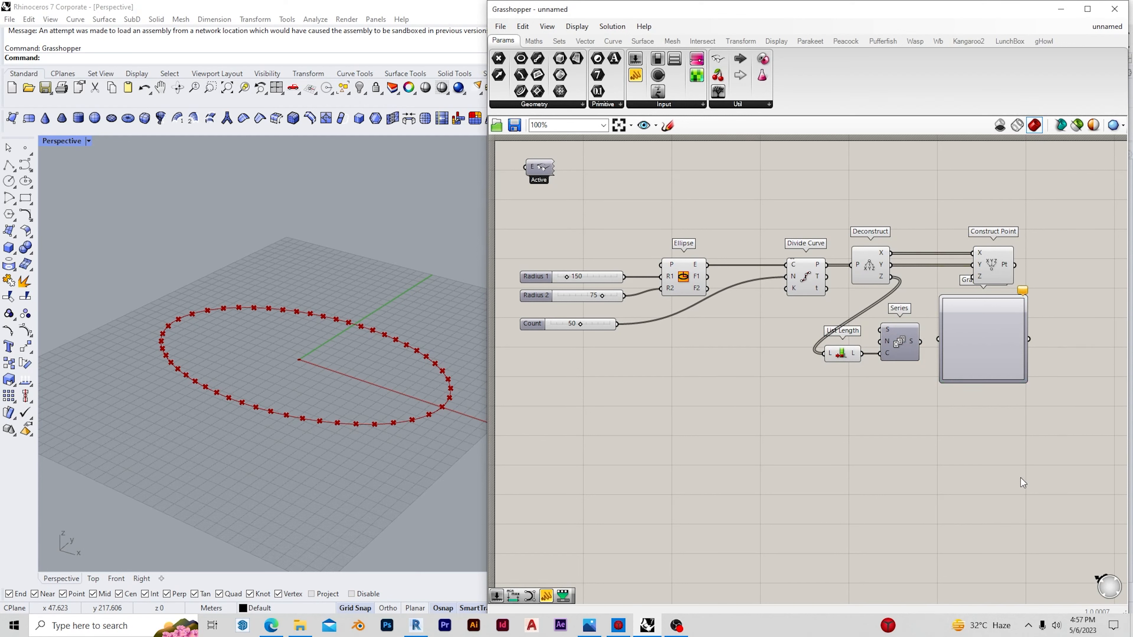
{"action": "right_click", "coordinate": [987, 305]}
{"action": "mouse_move", "coordinate": [1034, 455]}
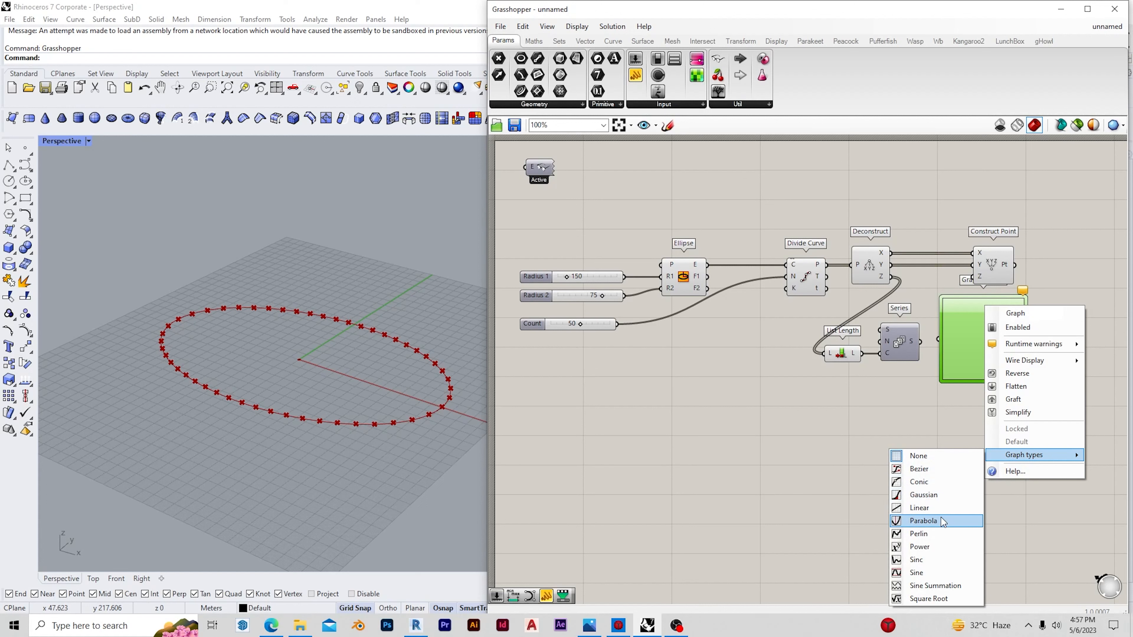
{"action": "left_click", "coordinate": [932, 565]}
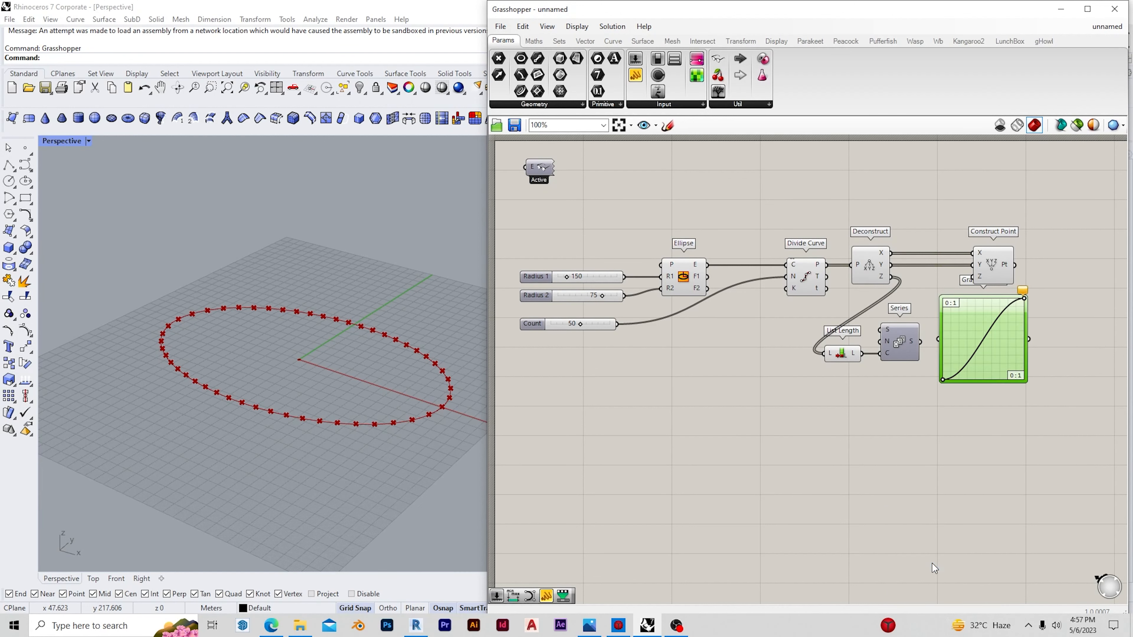
{"action": "left_click_drag", "start_coordinate": [961, 338], "coordinate": [966, 342]}
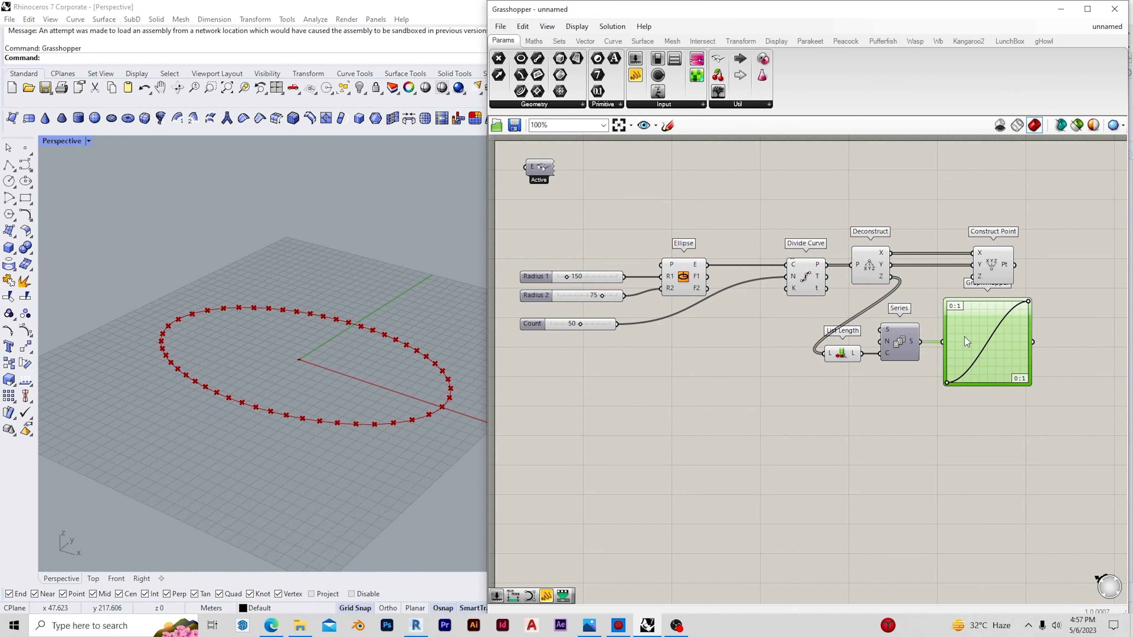
Set the Graph Mapper's upper domain limits to 80 for X and 40 for Y
{"action": "double_click", "coordinate": [959, 308]}
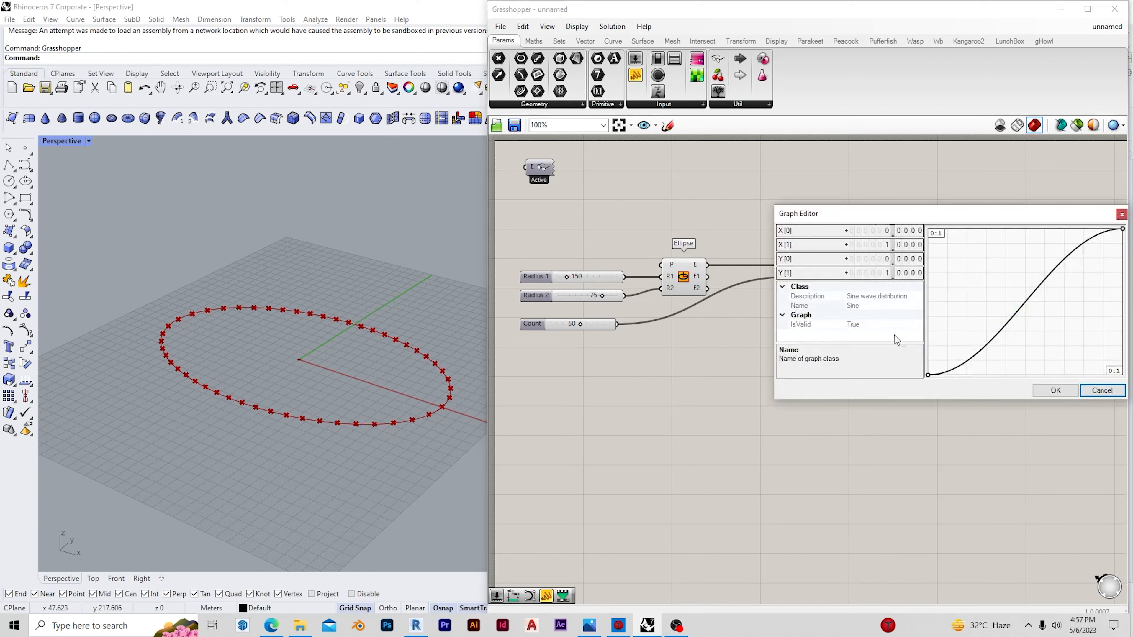
{"action": "double_click", "coordinate": [843, 245]}
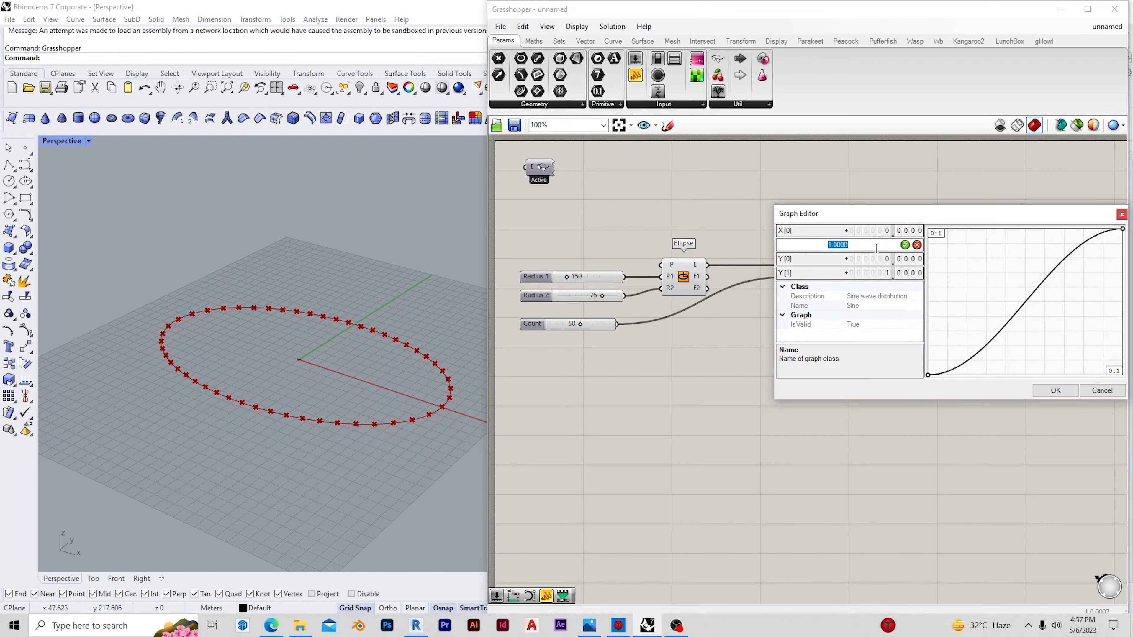
{"action": "type", "text": "80"}
{"action": "key", "text": "Return"}
{"action": "double_click", "coordinate": [834, 273]}
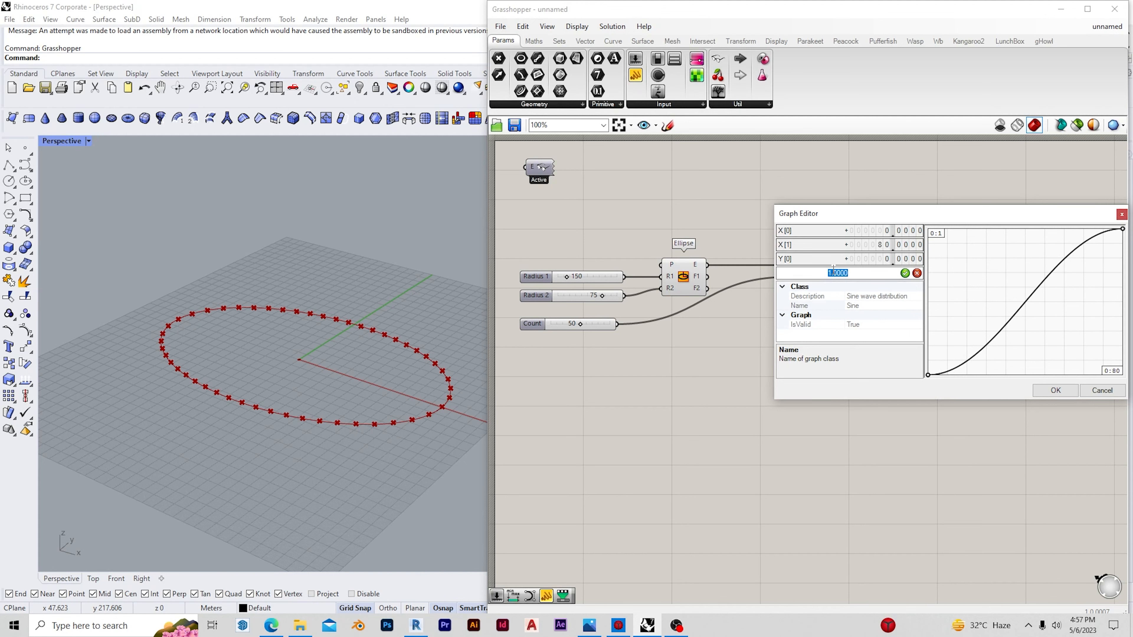
{"action": "key", "text": "Return"}
{"action": "left_click", "coordinate": [1055, 391]}
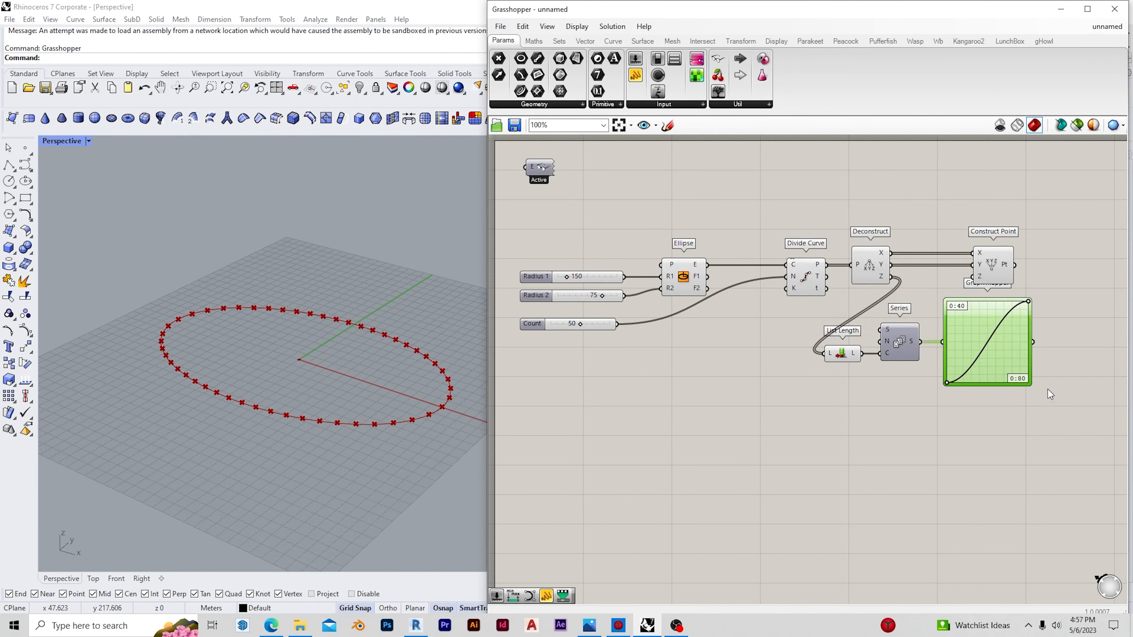
Change the Graph Mapper's upper domain limits to 40 for X and 80 for Y
{"action": "double_click", "coordinate": [996, 351]}
{"action": "double_click", "coordinate": [832, 290]}
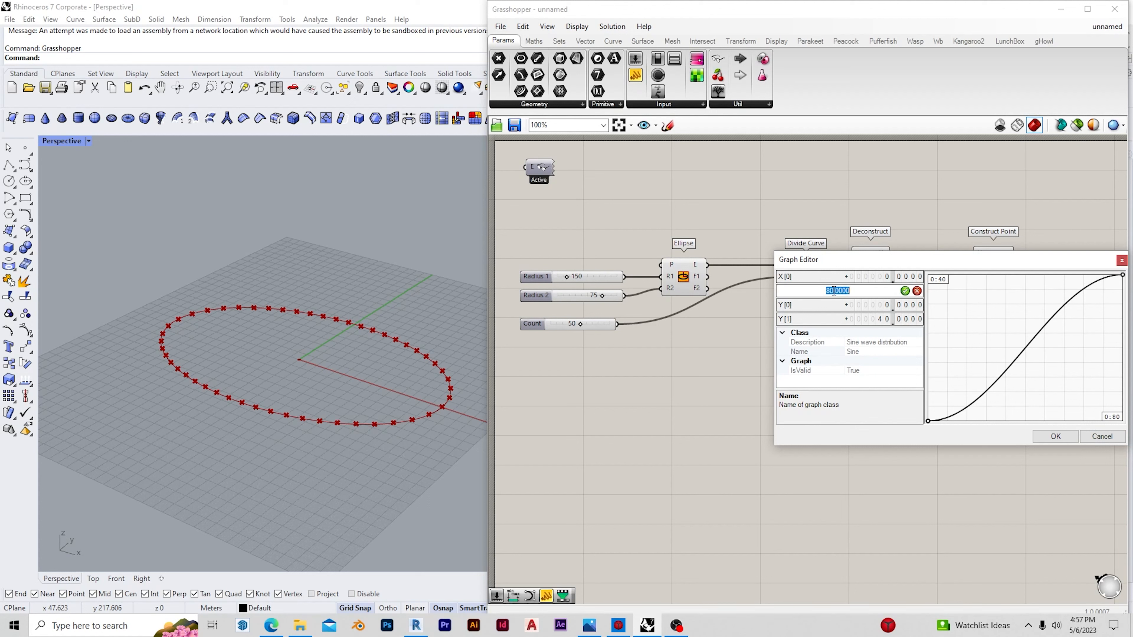
{"action": "type", "text": "40"}
{"action": "key", "text": "Return"}
{"action": "double_click", "coordinate": [843, 318]}
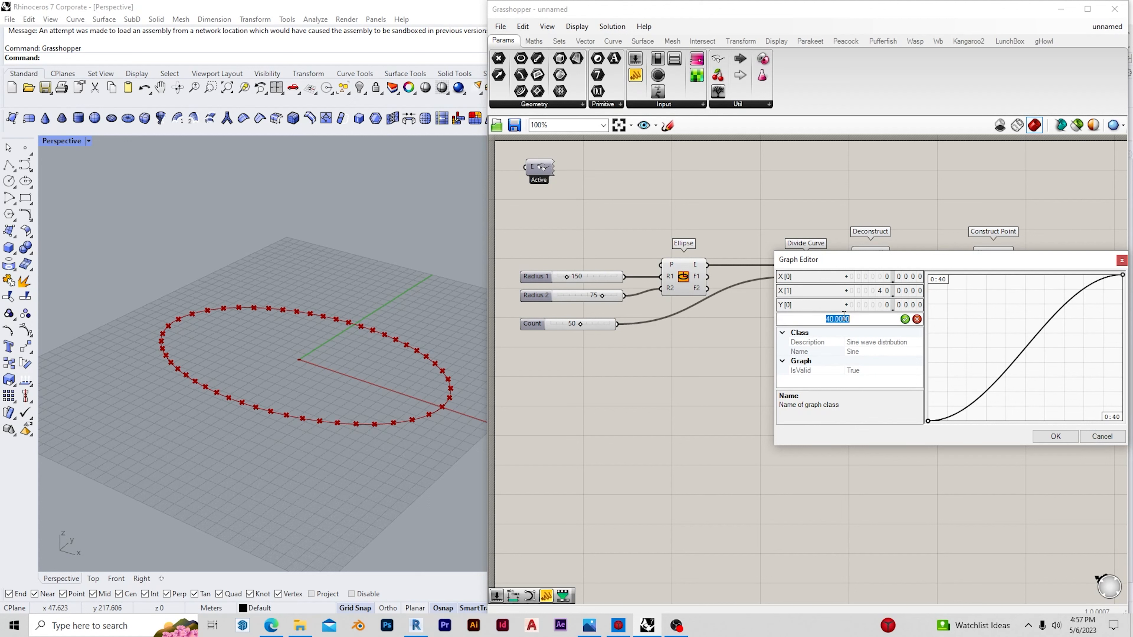
{"action": "type", "text": "80"}
{"action": "key", "text": "Return"}
{"action": "key", "text": "Return"}
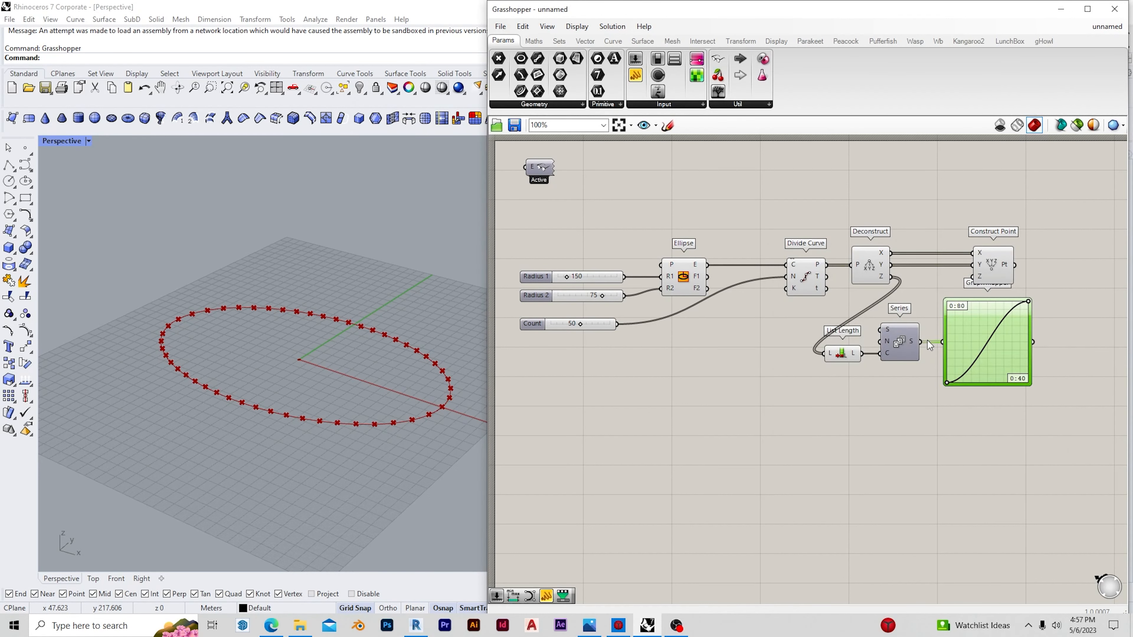
Connect the Graph Mapper's output to the Z input of Construct Point
{"action": "left_click_drag", "start_coordinate": [1033, 342], "coordinate": [1103, 268]}
{"action": "left_click", "coordinate": [1073, 328]}
{"action": "scroll", "coordinate": [285, 384], "scroll_direction": "down", "scroll_amount": 7}
{"action": "right_click_drag", "start_coordinate": [285, 384], "coordinate": [364, 350]}
{"action": "scroll", "coordinate": [869, 325], "scroll_direction": "down", "scroll_amount": 2}
Turn off the viewport preview of the Ellipse, Divide Curve and other components upstream of Construct Point
{"action": "left_click_drag", "start_coordinate": [897, 409], "coordinate": [592, 249]}
{"action": "middle_click", "coordinate": [667, 263]}
{"action": "left_click", "coordinate": [642, 243]}
{"action": "left_click", "coordinate": [830, 434]}
{"action": "scroll", "coordinate": [977, 329], "scroll_direction": "up", "scroll_amount": 3}
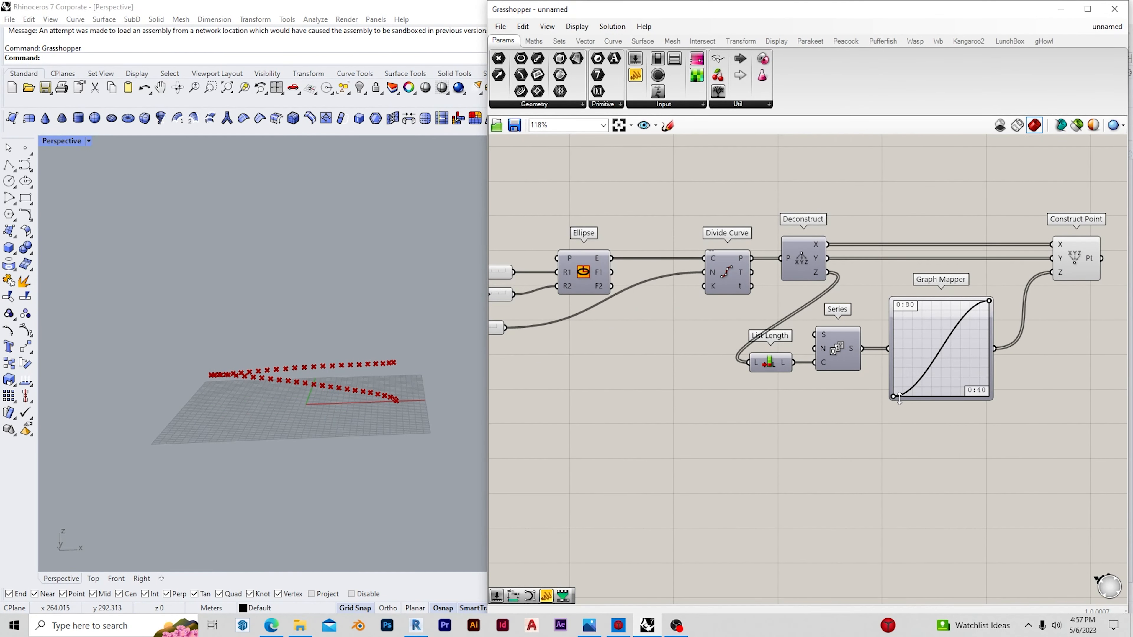
Reshape the Graph Mapper's sine curve into several repeating waves by shifting its lower handle along the X axis
{"action": "left_click_drag", "start_coordinate": [899, 399], "coordinate": [970, 395]}
{"action": "right_click_drag", "start_coordinate": [383, 407], "coordinate": [312, 464]}
{"action": "scroll", "coordinate": [789, 377], "scroll_direction": "down", "scroll_amount": 5}
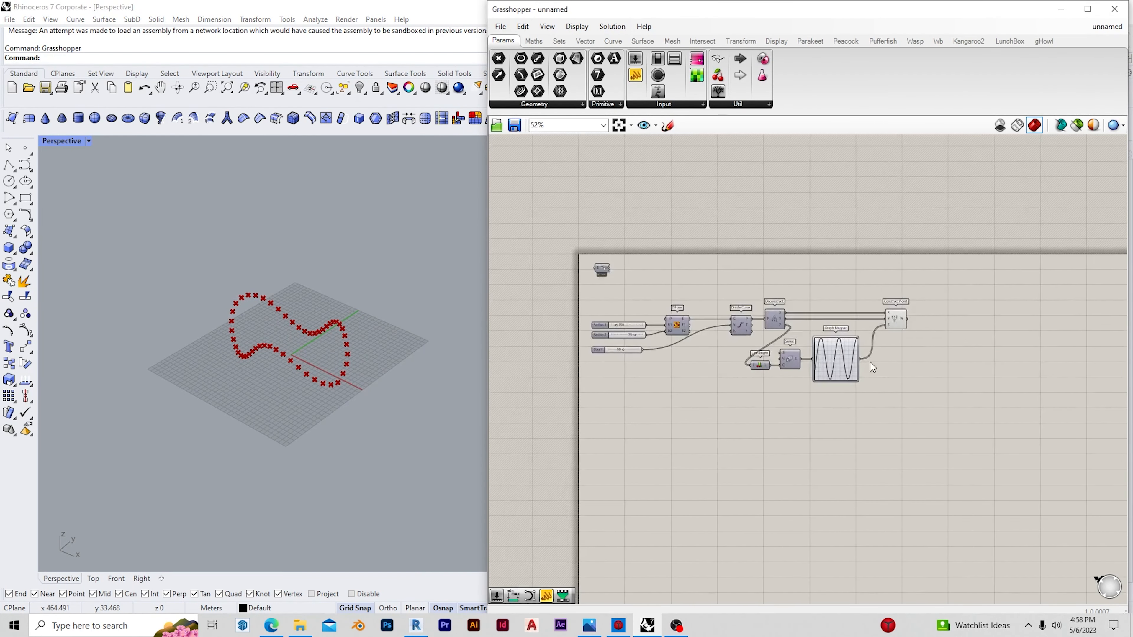
Add a Nurbs Curve component and connect Construct Point's output to its V input
{"action": "scroll", "coordinate": [938, 315], "scroll_direction": "up", "scroll_amount": 4}
{"action": "double_click", "coordinate": [938, 315]}
{"action": "type", "text": "nurbs"}
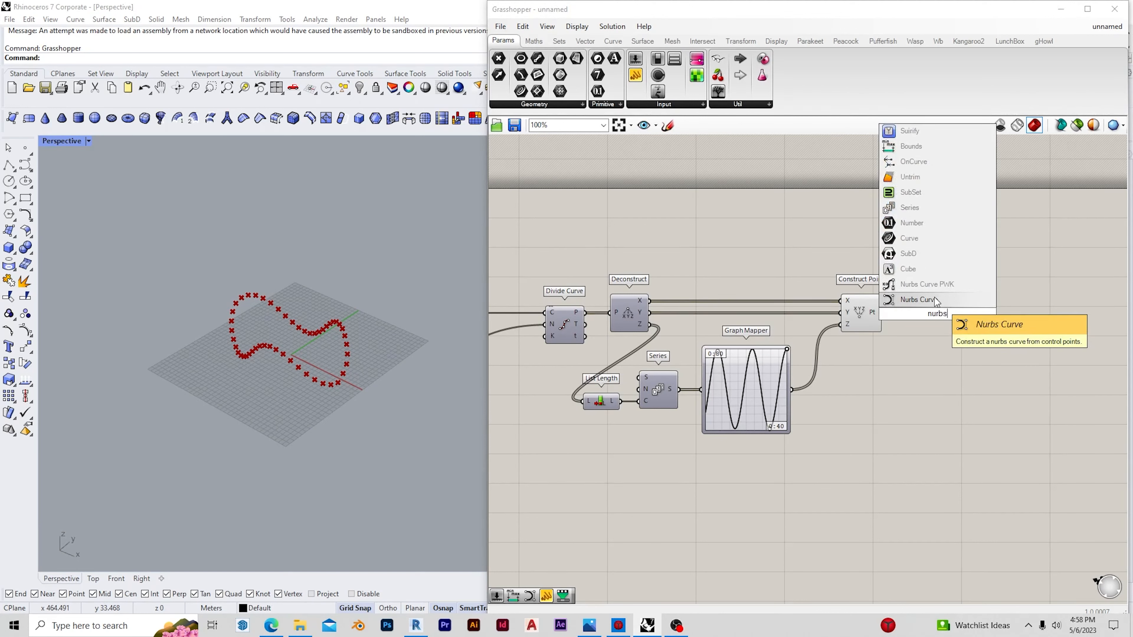
{"action": "left_click", "coordinate": [935, 300]}
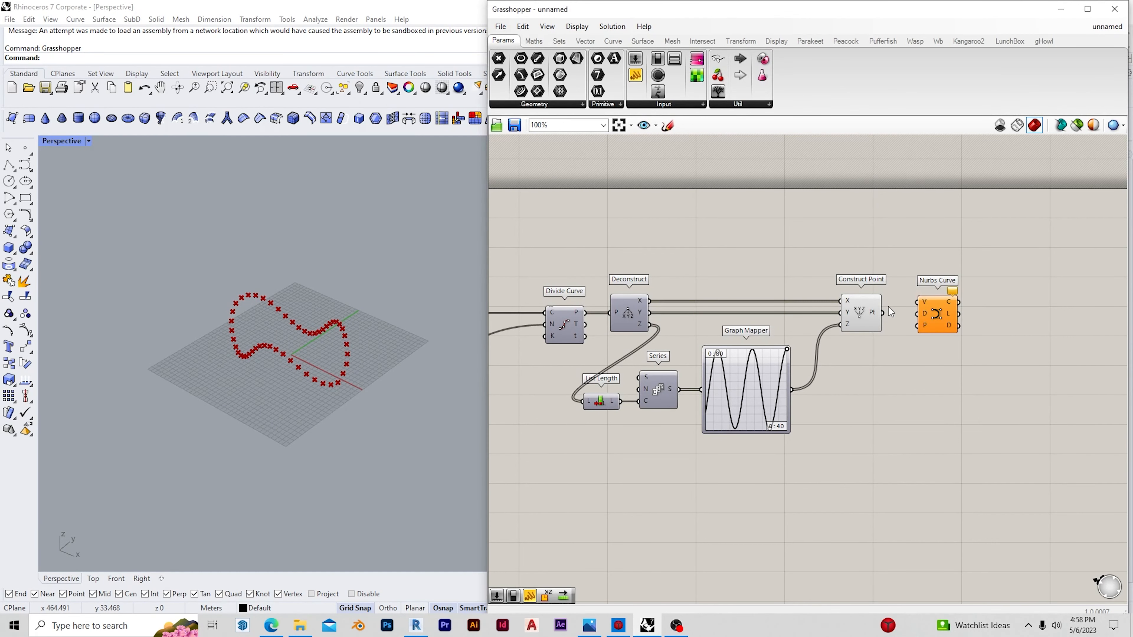
{"action": "left_click", "coordinate": [923, 307]}
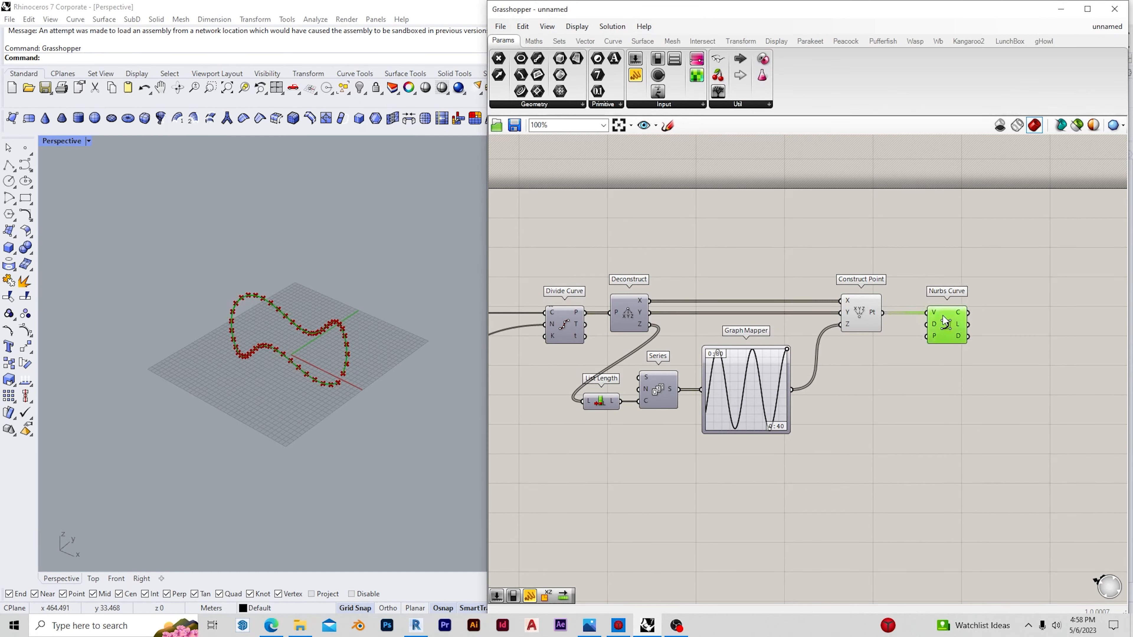
Add a Boolean Toggle set to True and connect it to the Nurbs Curve's P input
{"action": "double_click", "coordinate": [893, 400]}
{"action": "type", "text": "Bool"}
{"action": "left_click", "coordinate": [910, 354]}
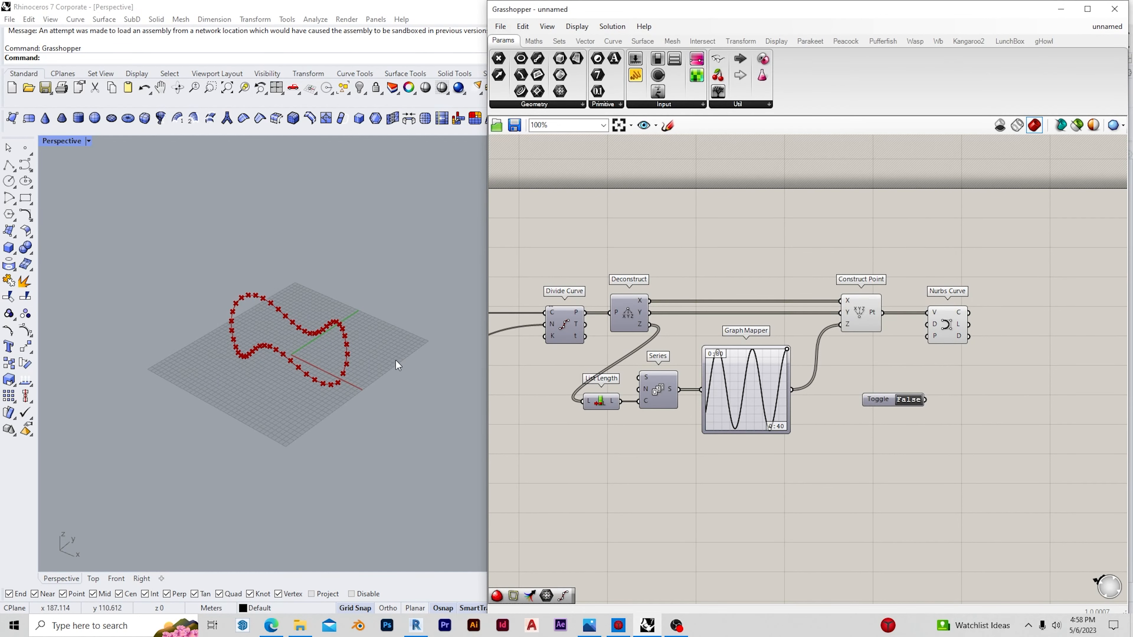
{"action": "scroll", "coordinate": [327, 393], "scroll_direction": "up", "scroll_amount": 7}
{"action": "scroll", "coordinate": [328, 393], "scroll_direction": "up", "scroll_amount": 4}
{"action": "left_click", "coordinate": [910, 399]}
{"action": "left_click_drag", "start_coordinate": [924, 400], "coordinate": [964, 318]}
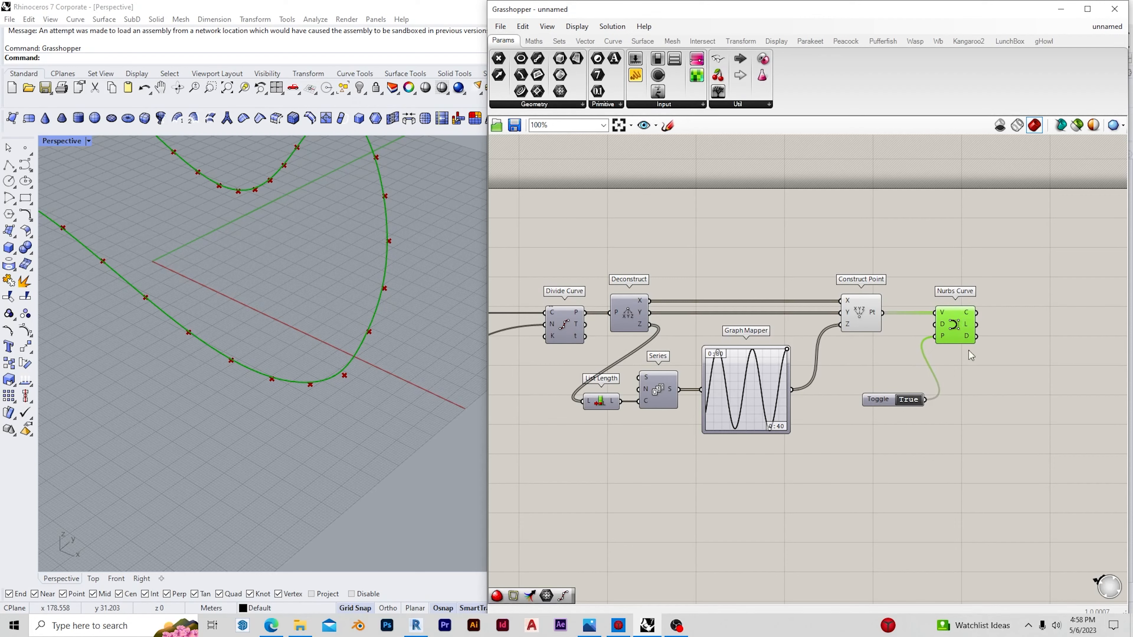
{"action": "left_click", "coordinate": [970, 351]}
{"action": "scroll", "coordinate": [360, 380], "scroll_direction": "down", "scroll_amount": 5}
{"action": "mouse_move", "coordinate": [359, 379]}
{"action": "right_mouse_down"}
{"action": "mouse_move", "coordinate": [399, 319]}
{"action": "mouse_move", "coordinate": [382, 322]}
{"action": "mouse_move", "coordinate": [419, 386]}
{"action": "mouse_move", "coordinate": [367, 385]}
{"action": "right_mouse_up"}
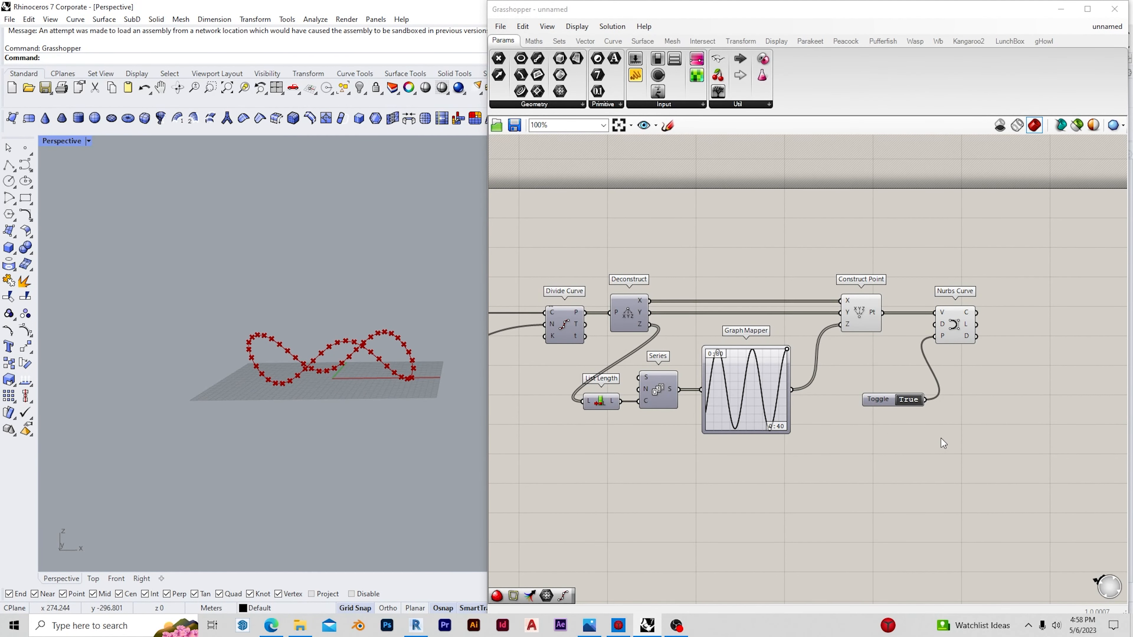
Add a Patch component and connect the Nurbs Curve's C output to its C input
{"action": "scroll", "coordinate": [1025, 333], "scroll_direction": "up", "scroll_amount": 2}
{"action": "double_click", "coordinate": [1002, 344]}
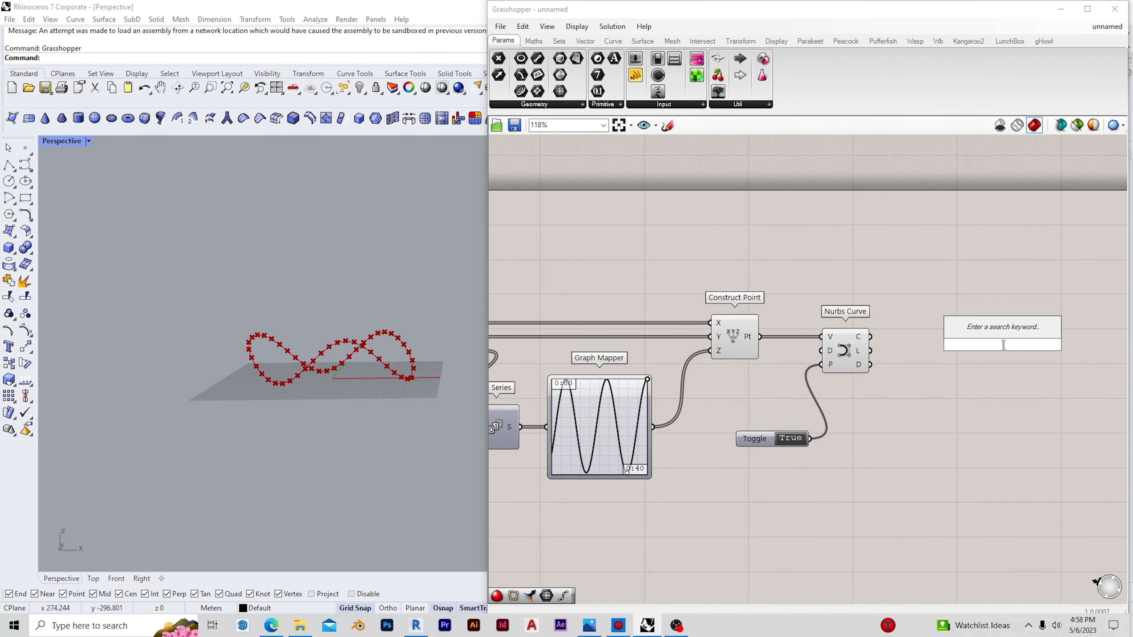
{"action": "type", "text": "patch"}
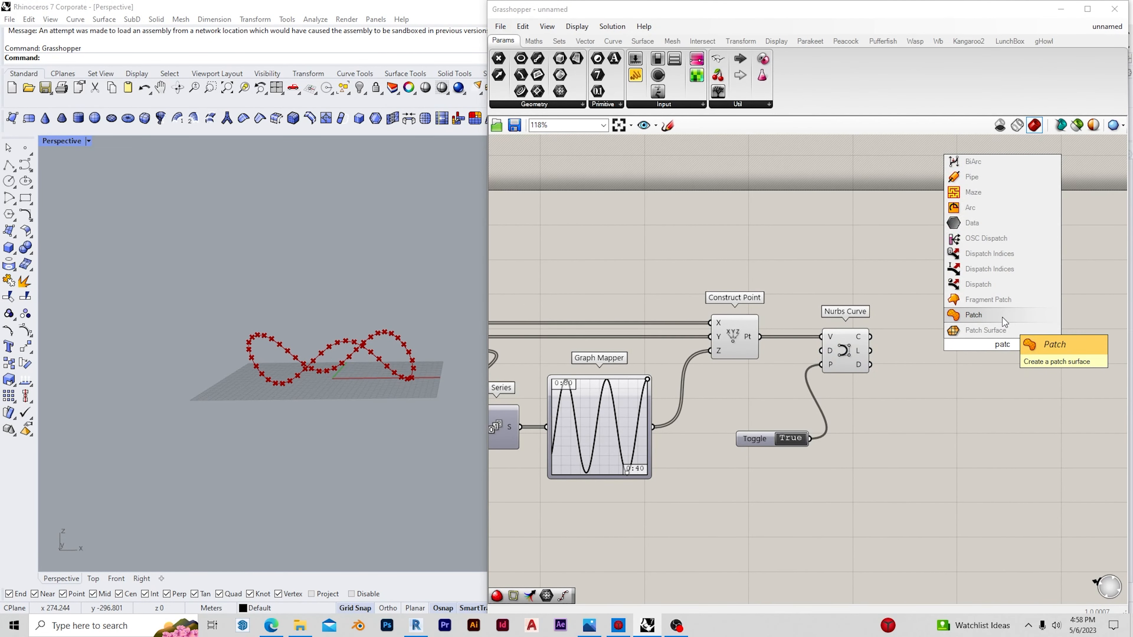
{"action": "left_click", "coordinate": [1002, 317]}
{"action": "left_click_drag", "start_coordinate": [928, 328], "coordinate": [940, 358]}
{"action": "left_click", "coordinate": [894, 397]}
{"action": "right_click_drag", "start_coordinate": [195, 377], "coordinate": [330, 373]}
{"action": "scroll", "coordinate": [330, 372], "scroll_direction": "up", "scroll_amount": 3}
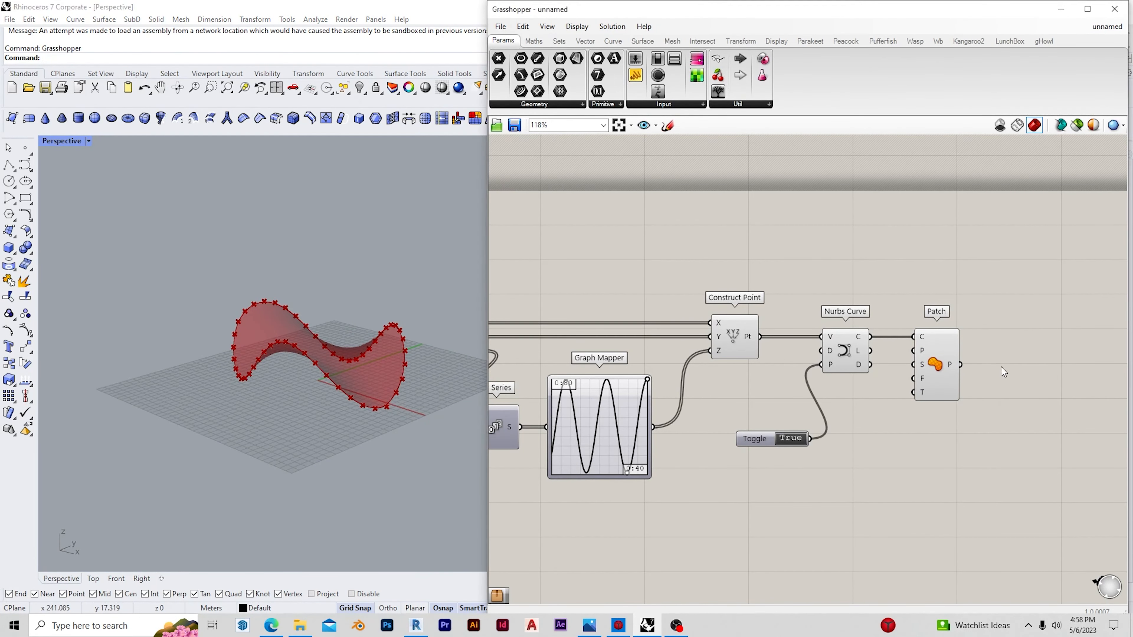
Add an Area component and connect the Patch output to its G input
{"action": "double_click", "coordinate": [1006, 313]}
{"action": "type", "text": "area"}
{"action": "left_click", "coordinate": [1005, 308]}
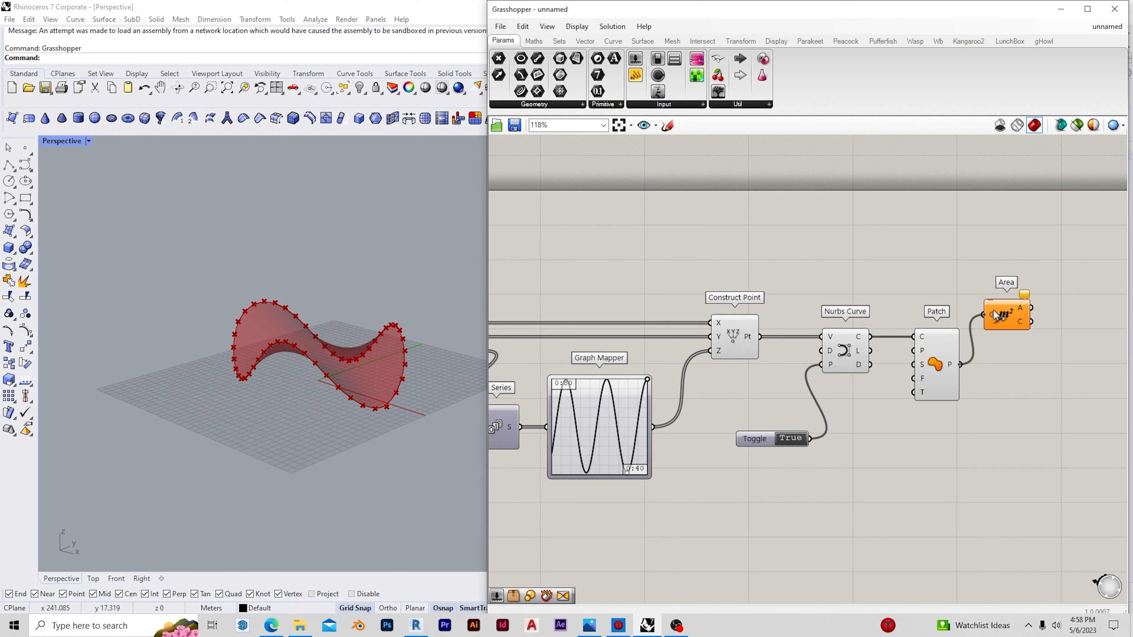
{"action": "left_click_drag", "start_coordinate": [992, 312], "coordinate": [993, 312]}
Turn off the viewport preview of the Patch component
{"action": "left_click", "coordinate": [936, 348]}
{"action": "middle_click", "coordinate": [936, 347]}
{"action": "left_click", "coordinate": [913, 324]}
{"action": "left_click", "coordinate": [902, 313]}
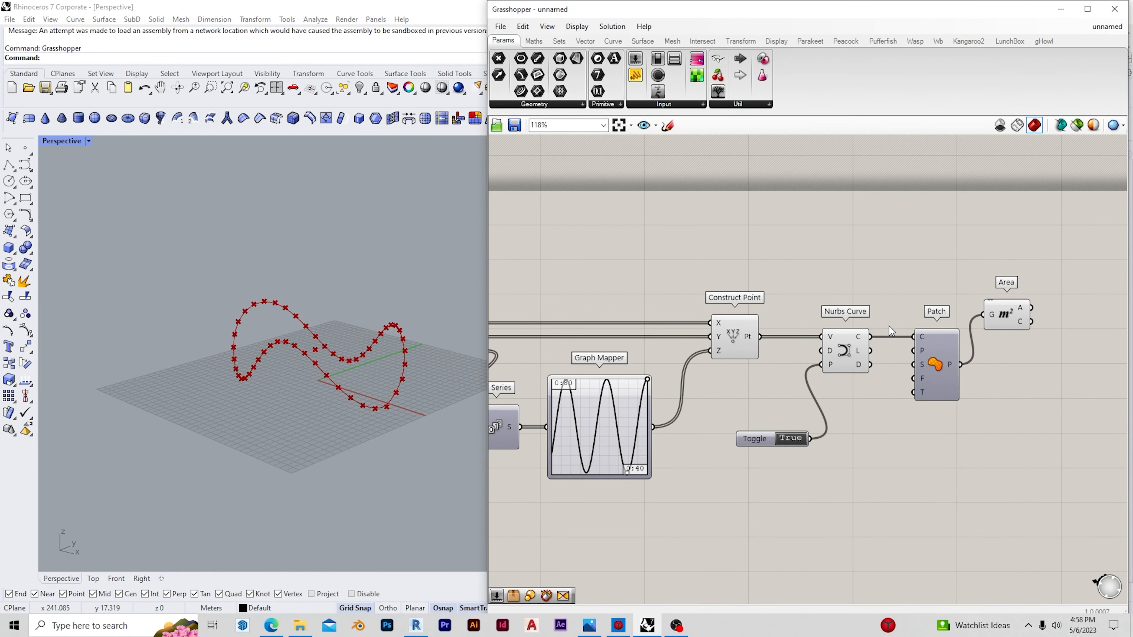
Rearrange the Patch and Area components side by side below the level of the Nurbs Curve
{"action": "scroll", "coordinate": [868, 322], "scroll_direction": "down", "scroll_amount": 2}
{"action": "scroll", "coordinate": [1052, 326], "scroll_direction": "up", "scroll_amount": 2}
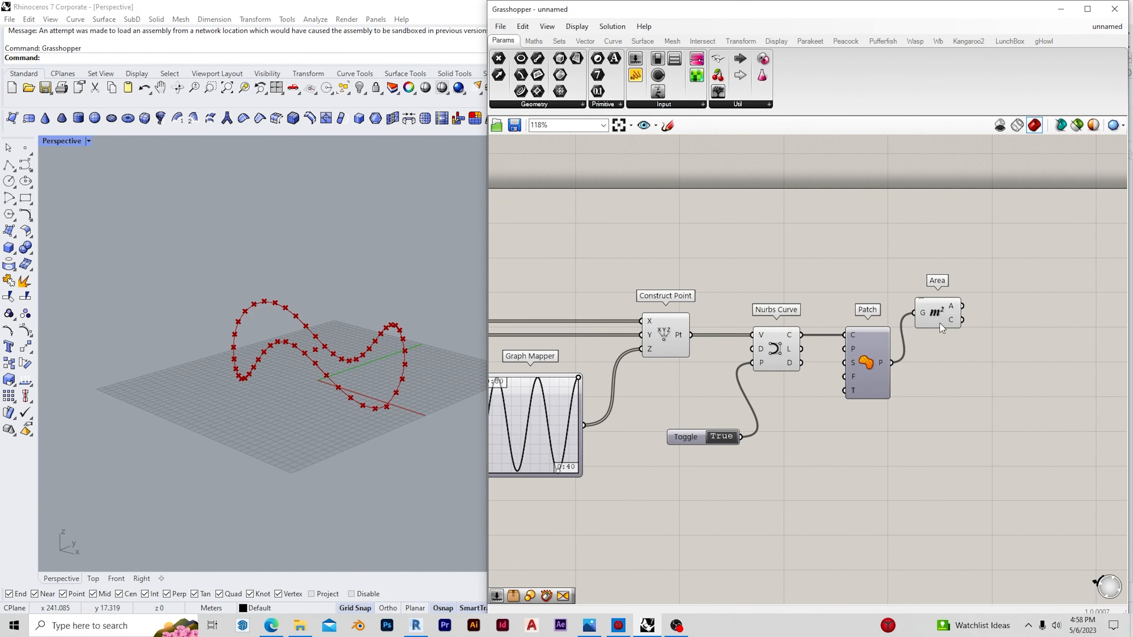
{"action": "left_click_drag", "start_coordinate": [940, 323], "coordinate": [959, 414]}
{"action": "left_click_drag", "start_coordinate": [869, 365], "coordinate": [857, 424]}
{"action": "left_click_drag", "start_coordinate": [960, 405], "coordinate": [944, 427]}
{"action": "left_click", "coordinate": [954, 363]}
Add a Scale component with the Nurbs Curve as geometry and the Area's C output as center
{"action": "double_click", "coordinate": [996, 353]}
{"action": "type", "text": "sca"}
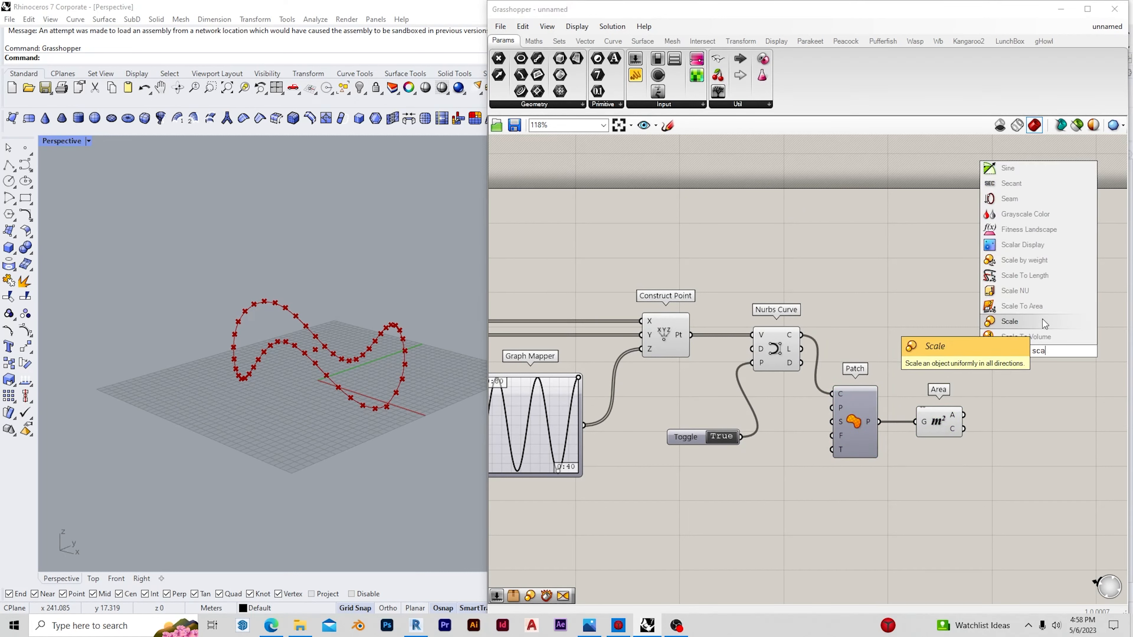
{"action": "left_click", "coordinate": [1043, 320]}
{"action": "left_click_drag", "start_coordinate": [810, 338], "coordinate": [962, 429]}
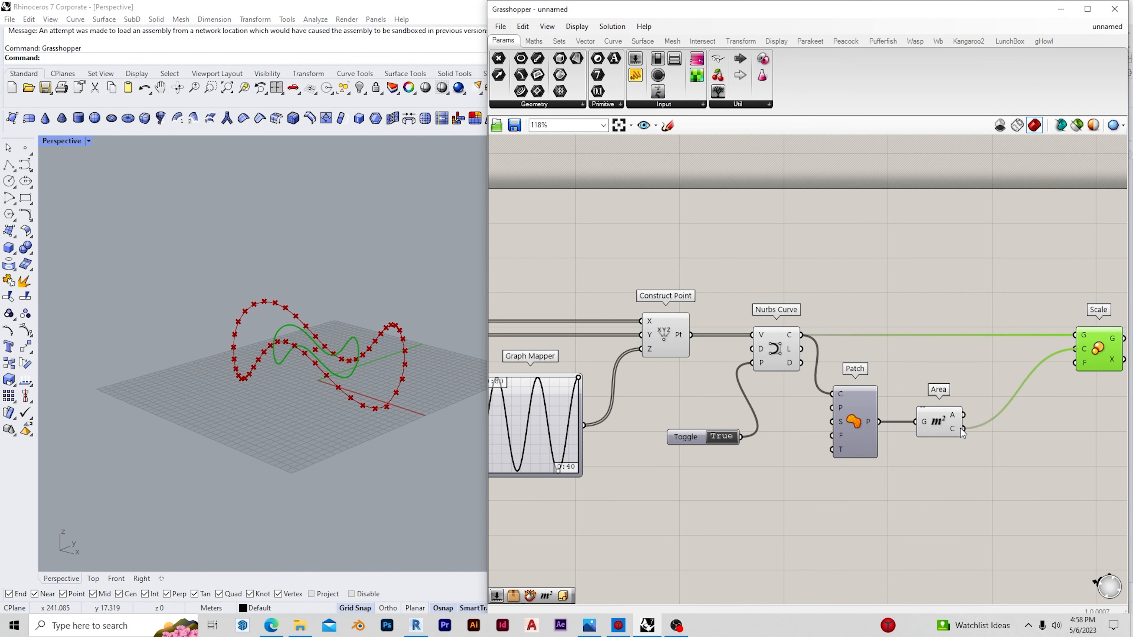
Add a Range component and feed its D input from a new Construct Domain component
{"action": "right_click_drag", "start_coordinate": [1088, 426], "coordinate": [928, 388]}
{"action": "scroll", "coordinate": [971, 390], "scroll_direction": "down", "scroll_amount": 1}
{"action": "scroll", "coordinate": [877, 430], "scroll_direction": "up", "scroll_amount": 1}
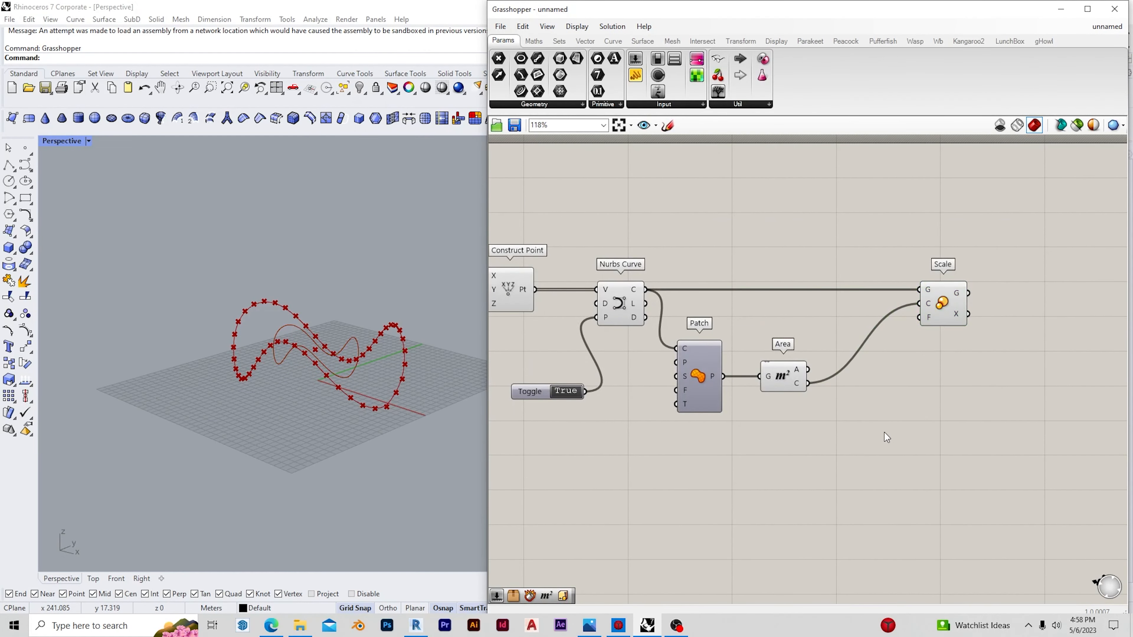
{"action": "double_click", "coordinate": [884, 432]}
{"action": "type", "text": "range"}
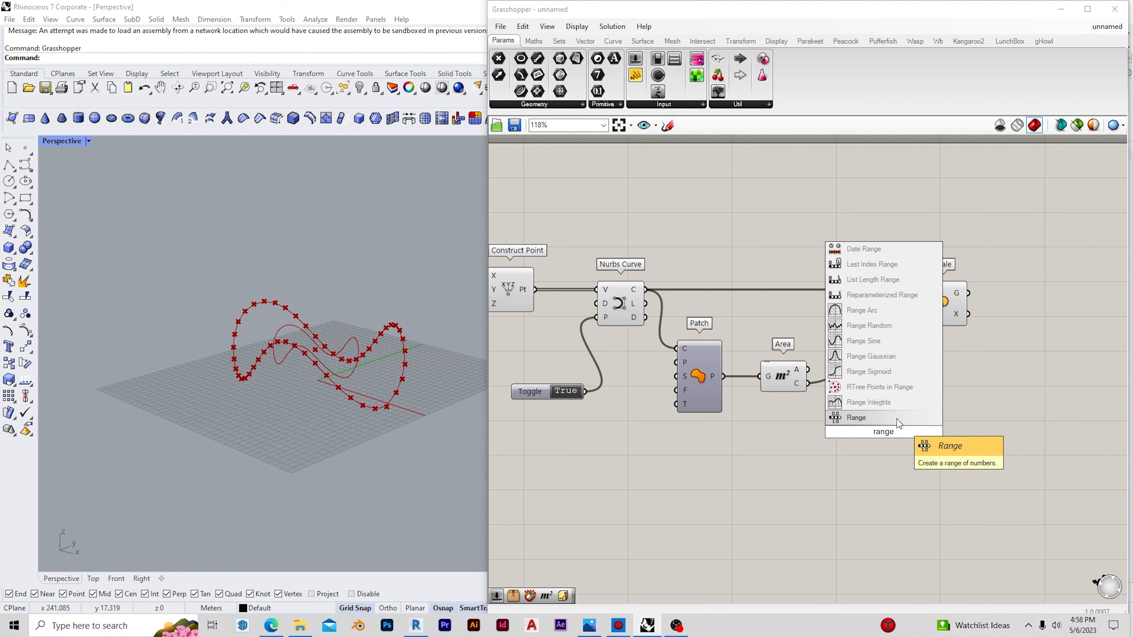
{"action": "left_click", "coordinate": [897, 418]}
{"action": "double_click", "coordinate": [764, 455]}
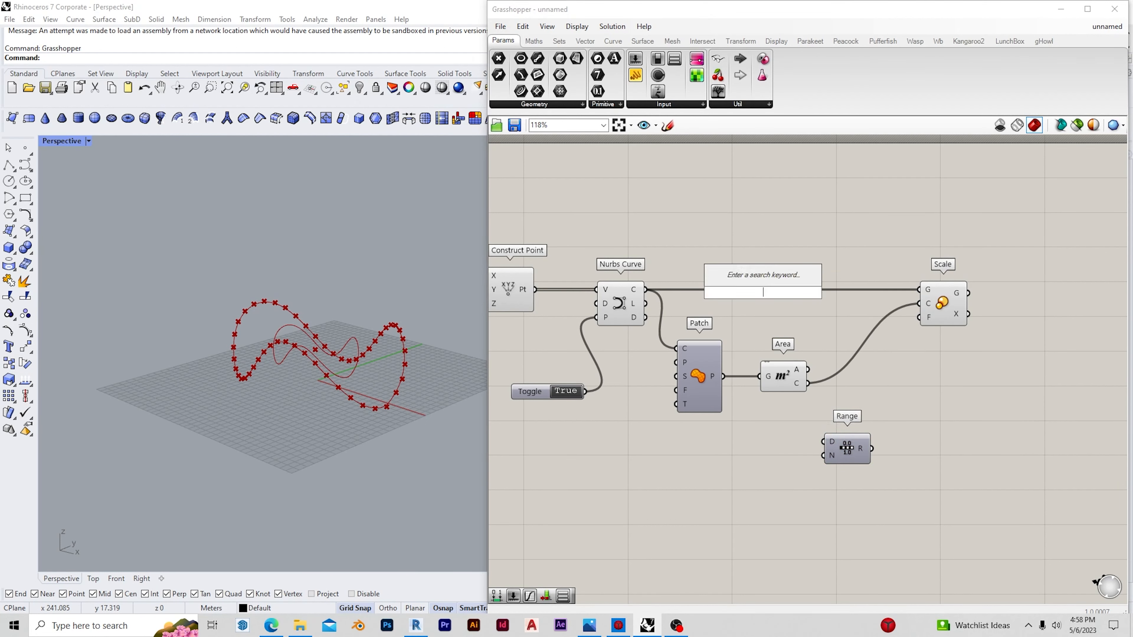
{"action": "type", "text": "constr"}
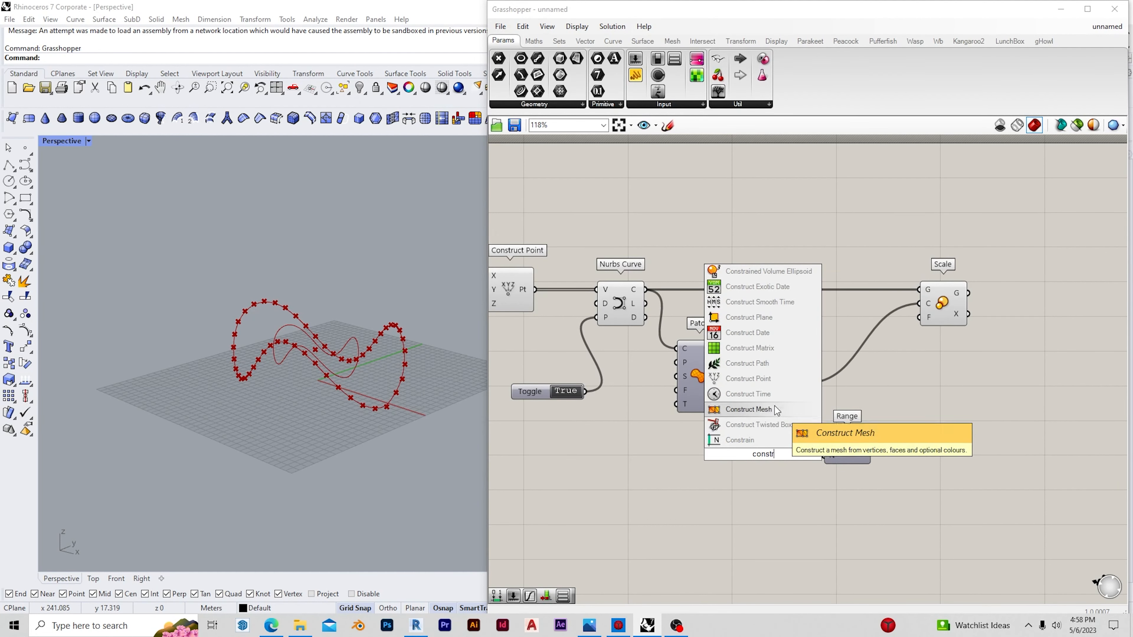
{"action": "type", "text": "uct dom"}
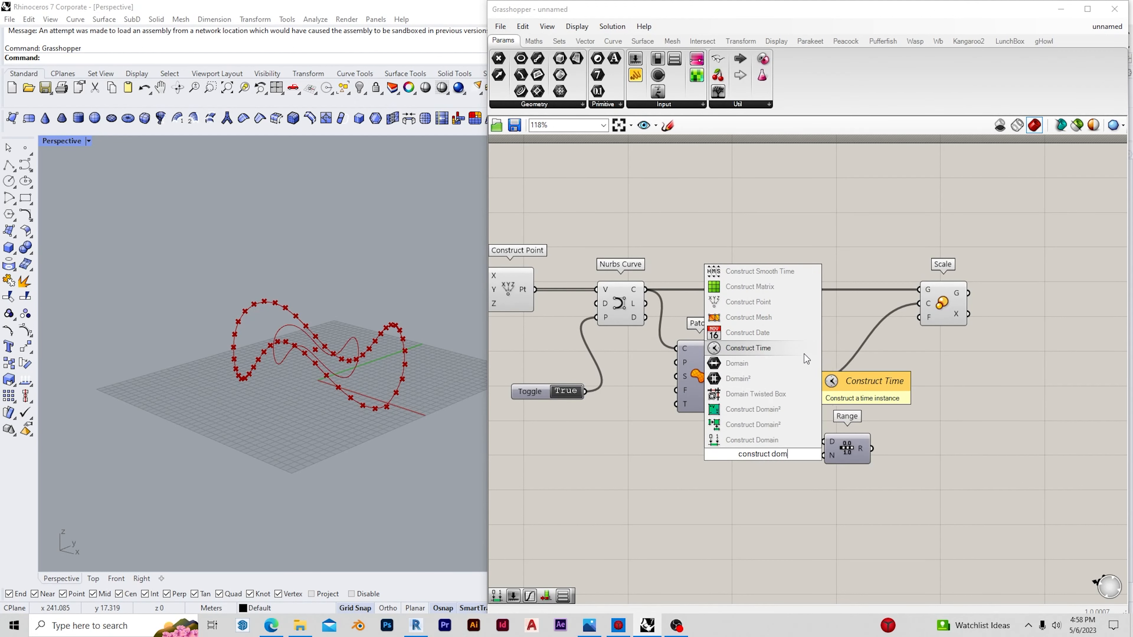
{"action": "left_click", "coordinate": [790, 443]}
{"action": "left_click_drag", "start_coordinate": [823, 441], "coordinate": [794, 448]}
Add number sliders of 0.95 and 0.45 and connect them to Construct Domain's A and B inputs
{"action": "double_click", "coordinate": [699, 437]}
{"action": "type", "text": "9"}
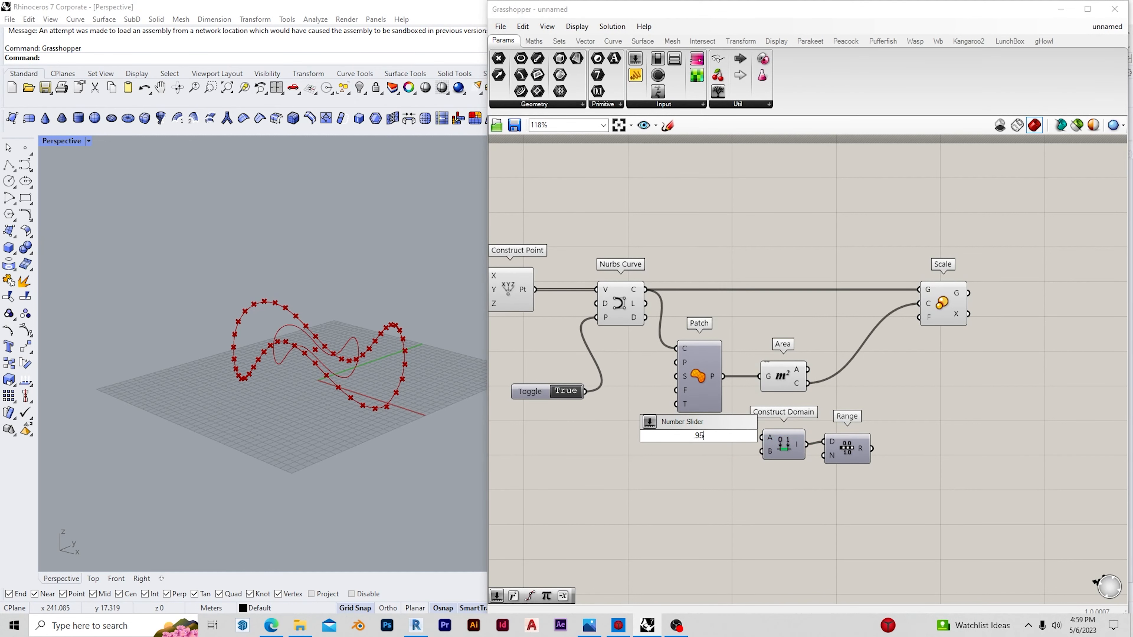
{"action": "type", "text": "5"}
{"action": "key", "text": "Return"}
{"action": "left_click_drag", "start_coordinate": [767, 440], "coordinate": [660, 445]}
{"action": "double_click", "coordinate": [666, 460]}
{"action": "type", "text": ".45"}
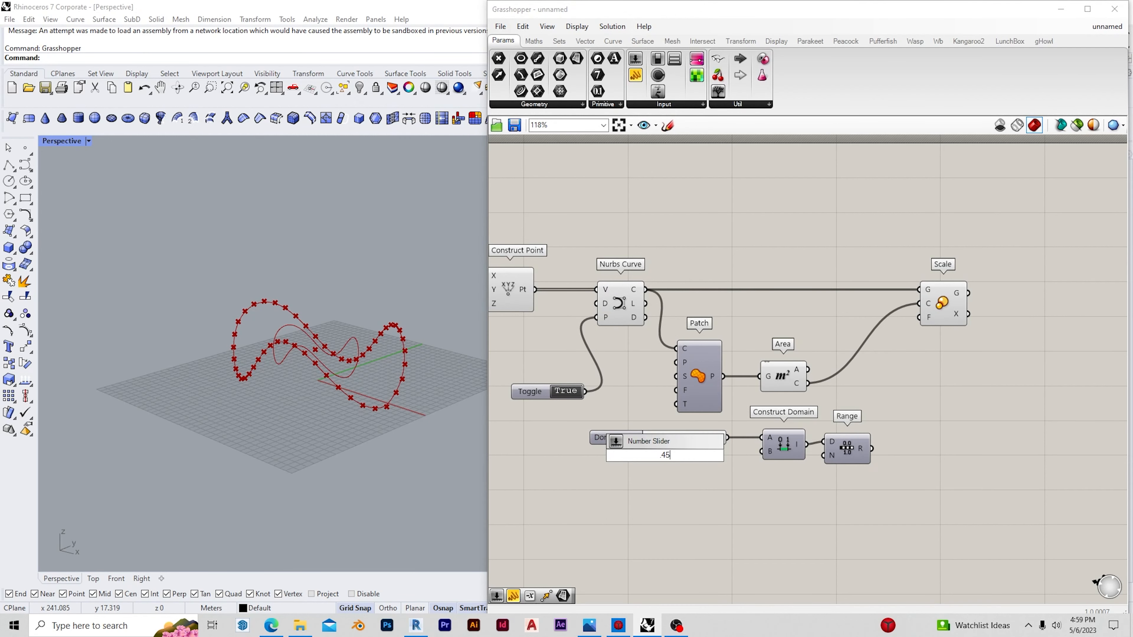
{"action": "key", "text": "Return"}
{"action": "left_click_drag", "start_coordinate": [722, 455], "coordinate": [761, 452]}
{"action": "left_click_drag", "start_coordinate": [669, 457], "coordinate": [658, 459]}
{"action": "left_click", "coordinate": [729, 482]}
Add a number slider of 15 and connect it to the Range's N input as the step count
{"action": "double_click", "coordinate": [766, 488]}
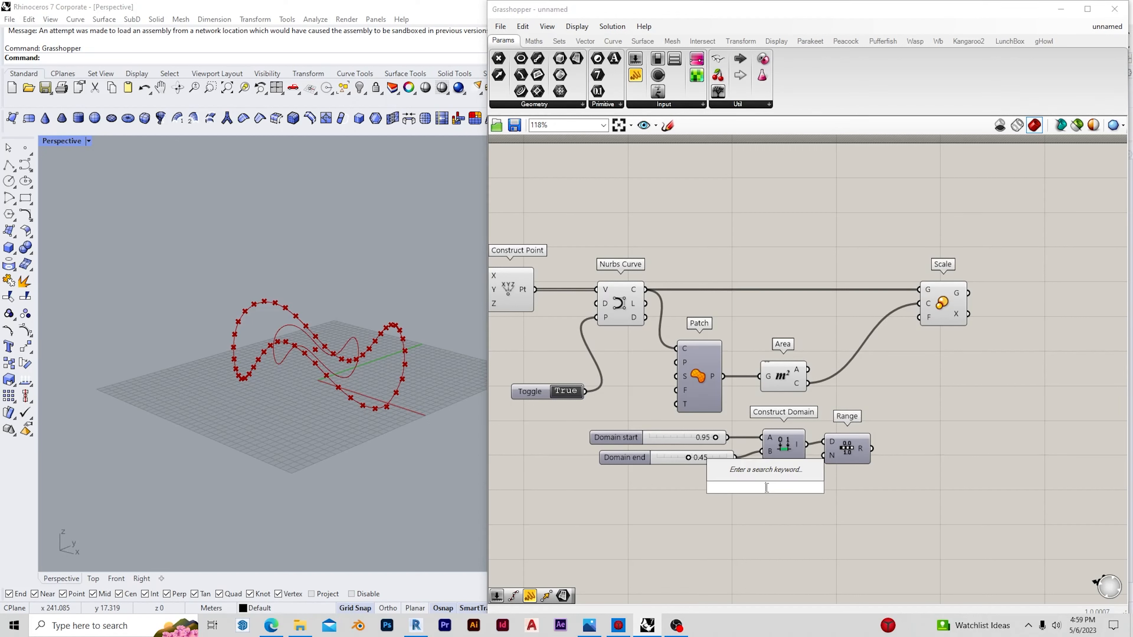
{"action": "type", "text": "15"}
{"action": "key", "text": "Return"}
{"action": "mouse_move", "coordinate": [723, 487]}
{"action": "left_mouse_down"}
{"action": "mouse_move", "coordinate": [684, 490]}
{"action": "mouse_move", "coordinate": [712, 494]}
{"action": "left_mouse_up"}
{"action": "left_click", "coordinate": [919, 435]}
Connect the Range output to the Scale component's F input and inspect the scaled curves in the viewport
{"action": "left_click_drag", "start_coordinate": [871, 450], "coordinate": [920, 319]}
{"action": "scroll", "coordinate": [319, 375], "scroll_direction": "up", "scroll_amount": 6}
{"action": "right_click_drag", "start_coordinate": [322, 376], "coordinate": [227, 440]}
{"action": "scroll", "coordinate": [241, 428], "scroll_direction": "up", "scroll_amount": 4}
{"action": "scroll", "coordinate": [241, 428], "scroll_direction": "down", "scroll_amount": 5}
{"action": "scroll", "coordinate": [265, 432], "scroll_direction": "down", "scroll_amount": 4}
{"action": "scroll", "coordinate": [252, 424], "scroll_direction": "up", "scroll_amount": 6}
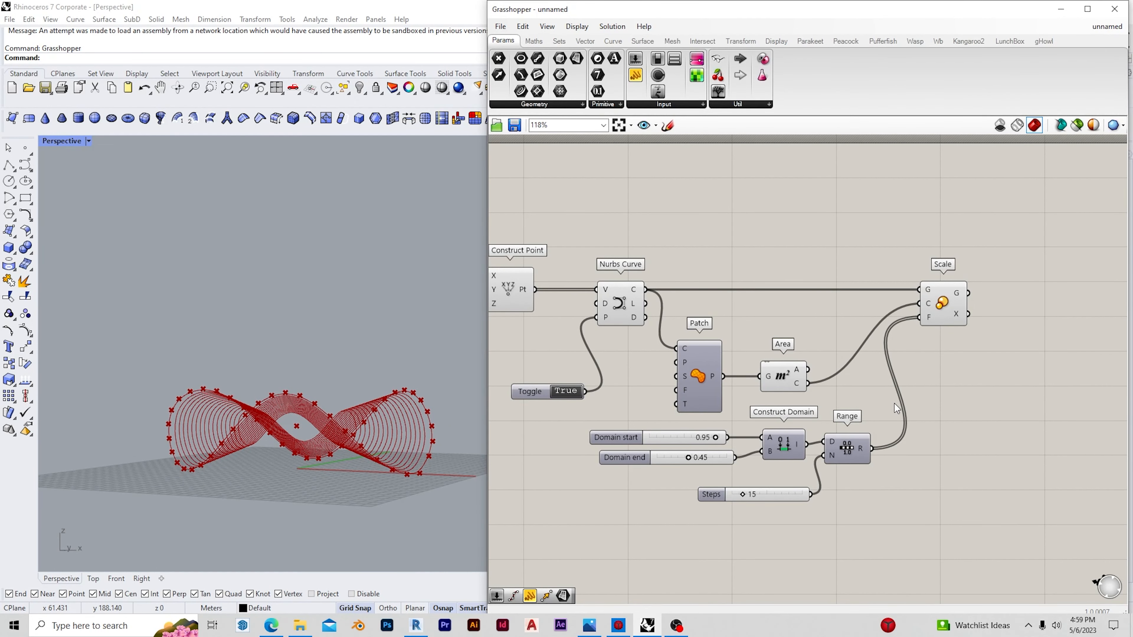
Add a Dispatch component and connect the Scale's G output to its L input
{"action": "scroll", "coordinate": [941, 377], "scroll_direction": "down", "scroll_amount": 3}
{"action": "scroll", "coordinate": [1022, 353], "scroll_direction": "up", "scroll_amount": 3}
{"action": "double_click", "coordinate": [978, 322]}
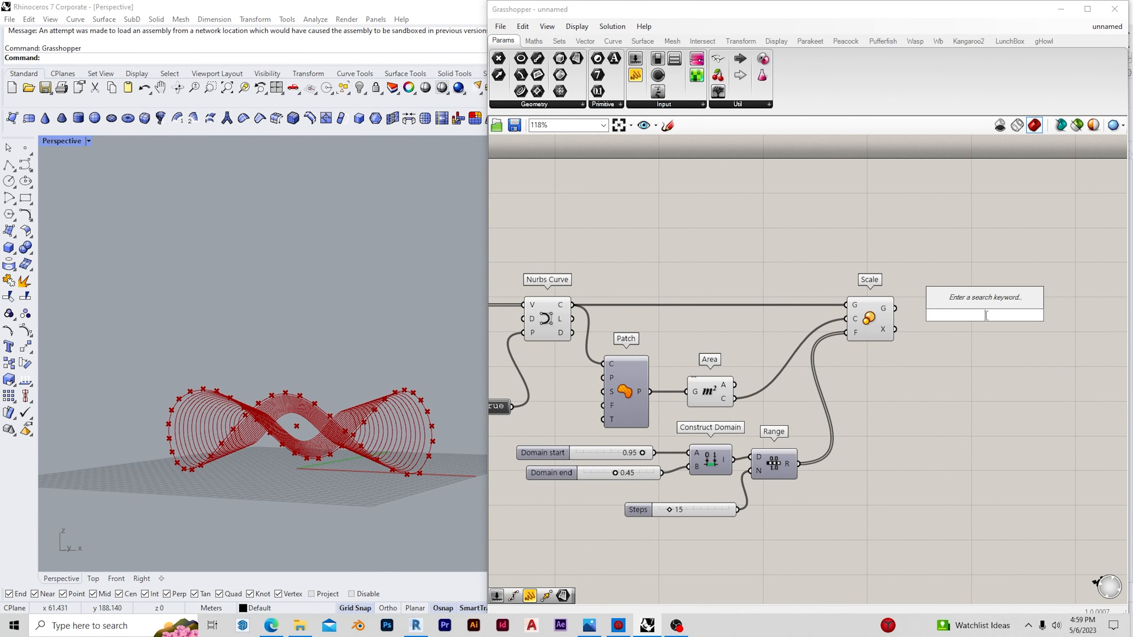
{"action": "type", "text": "disptach"}
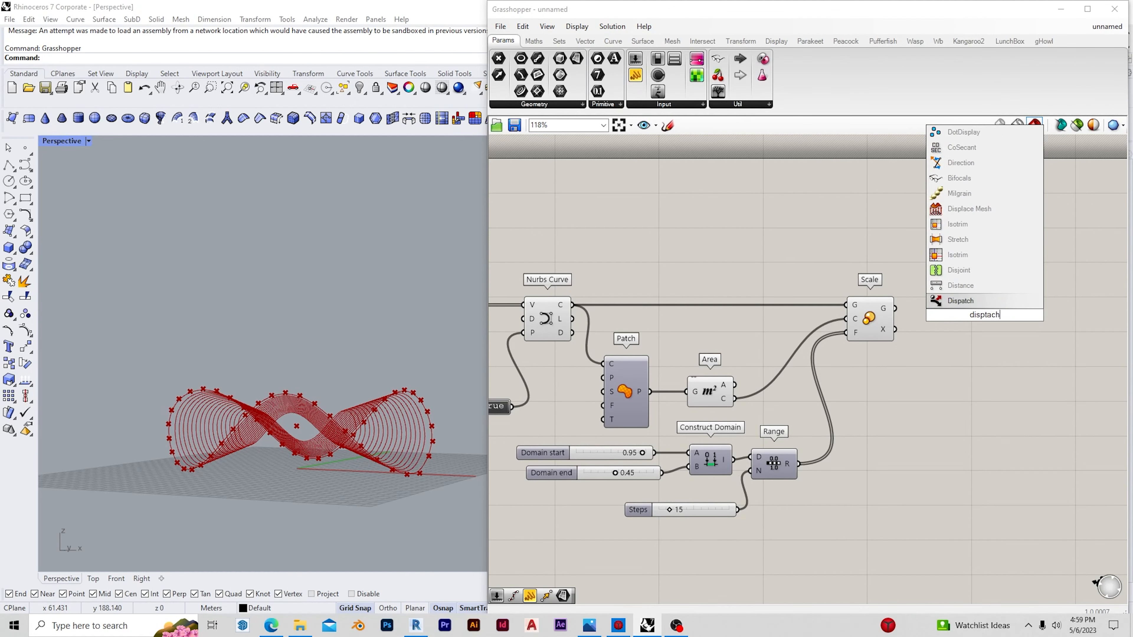
{"action": "key", "text": "Return"}
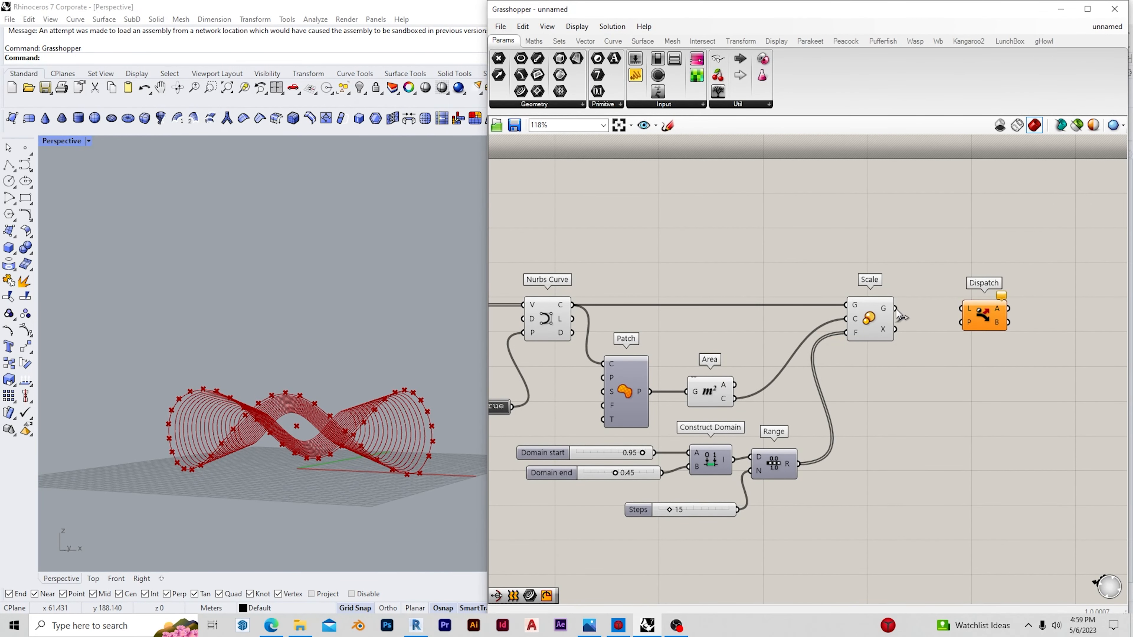
{"action": "left_click_drag", "start_coordinate": [984, 321], "coordinate": [960, 325]}
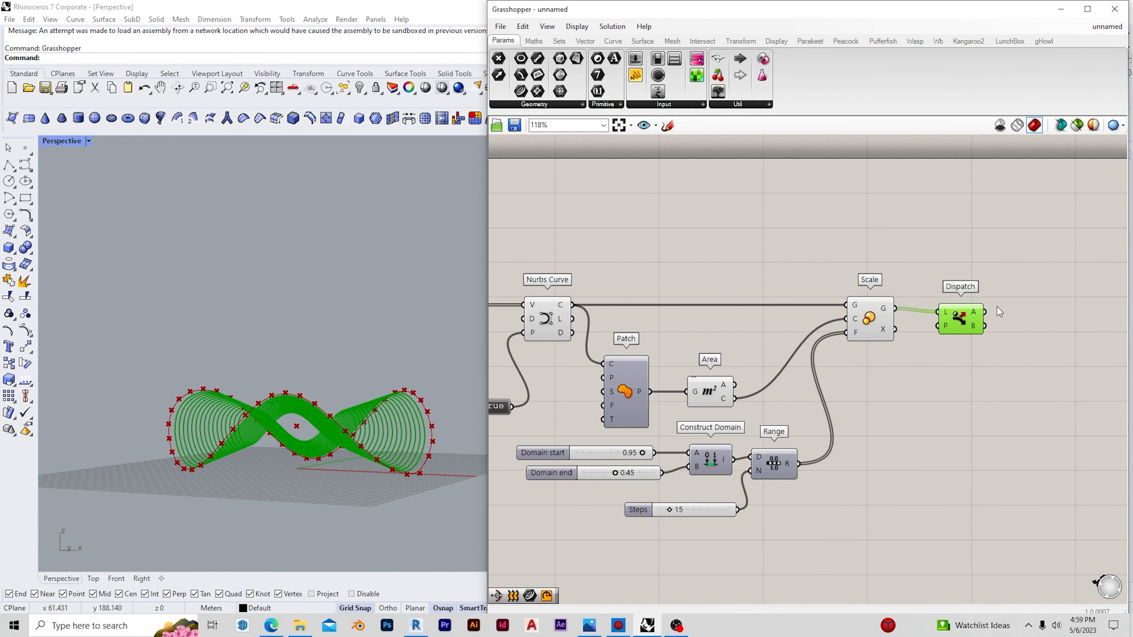
Add two Curve parameters and connect them to Dispatch's A and B outputs
{"action": "scroll", "coordinate": [761, 295], "scroll_direction": "down", "scroll_amount": 2}
{"action": "scroll", "coordinate": [1080, 357], "scroll_direction": "up", "scroll_amount": 3}
{"action": "double_click", "coordinate": [883, 264]}
{"action": "type", "text": "curve"}
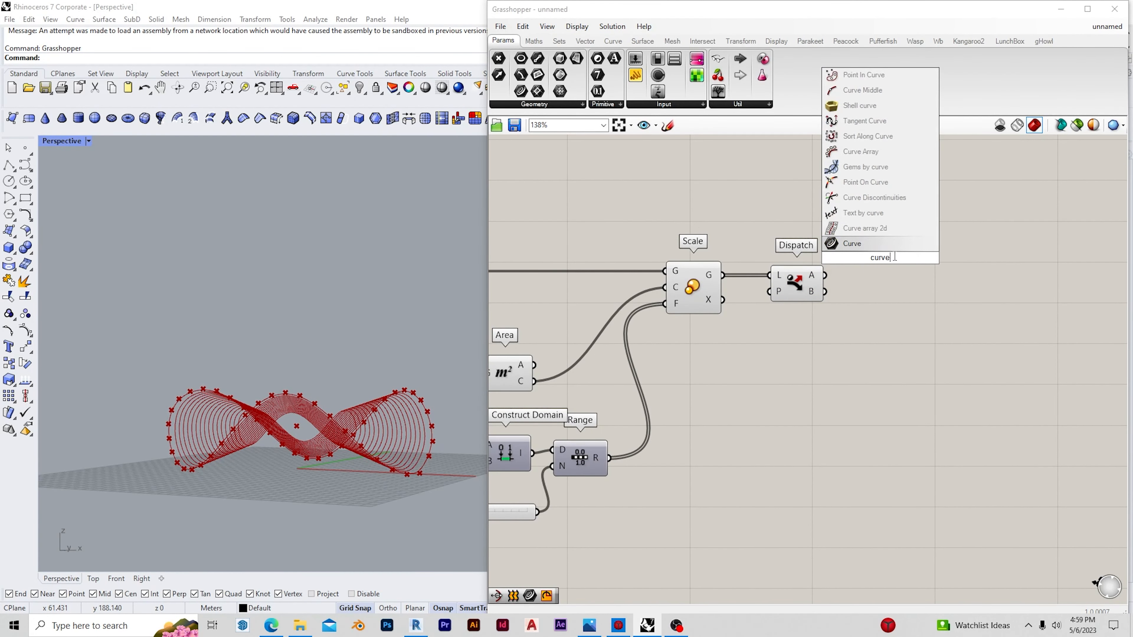
{"action": "left_click", "coordinate": [896, 246]}
{"action": "left_click_drag", "start_coordinate": [879, 262], "coordinate": [827, 293]}
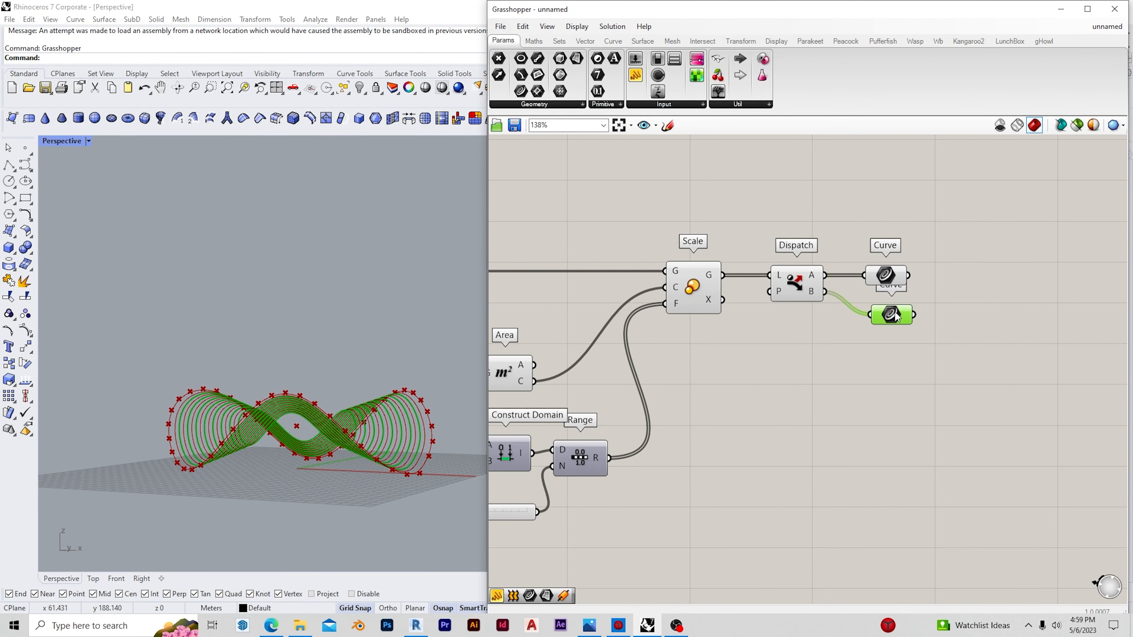
Add a Move component and connect the Curve parameter from Dispatch's A output to its G input
{"action": "right_click_drag", "start_coordinate": [959, 285], "coordinate": [850, 299]}
{"action": "double_click", "coordinate": [907, 281]}
{"action": "type", "text": "move"}
{"action": "key", "text": "Return"}
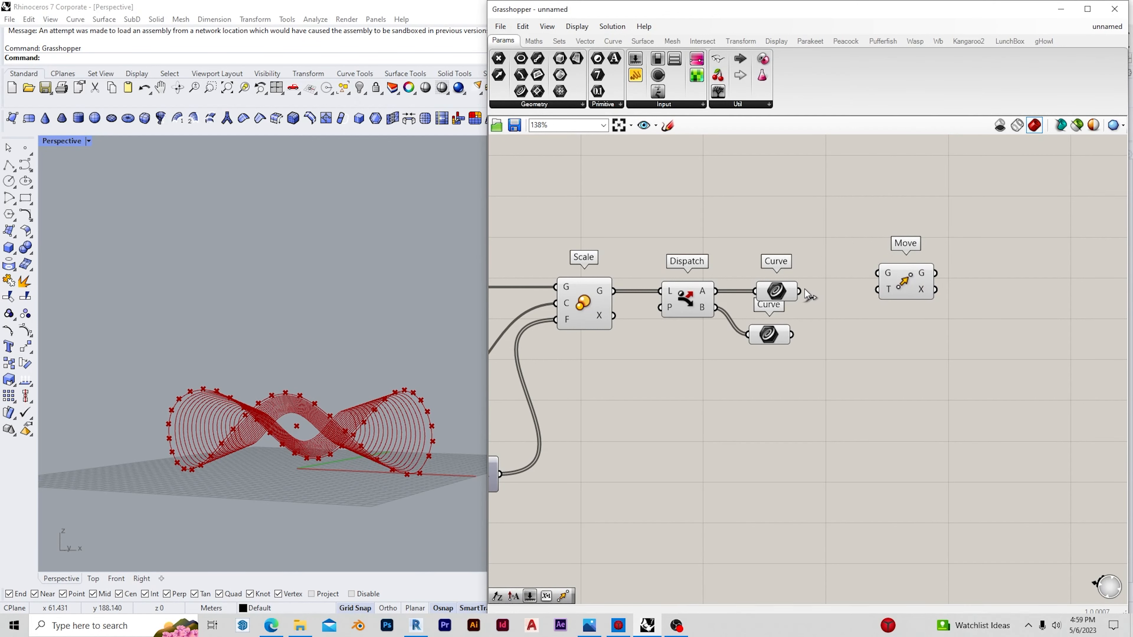
{"action": "left_click_drag", "start_coordinate": [869, 270], "coordinate": [962, 300]}
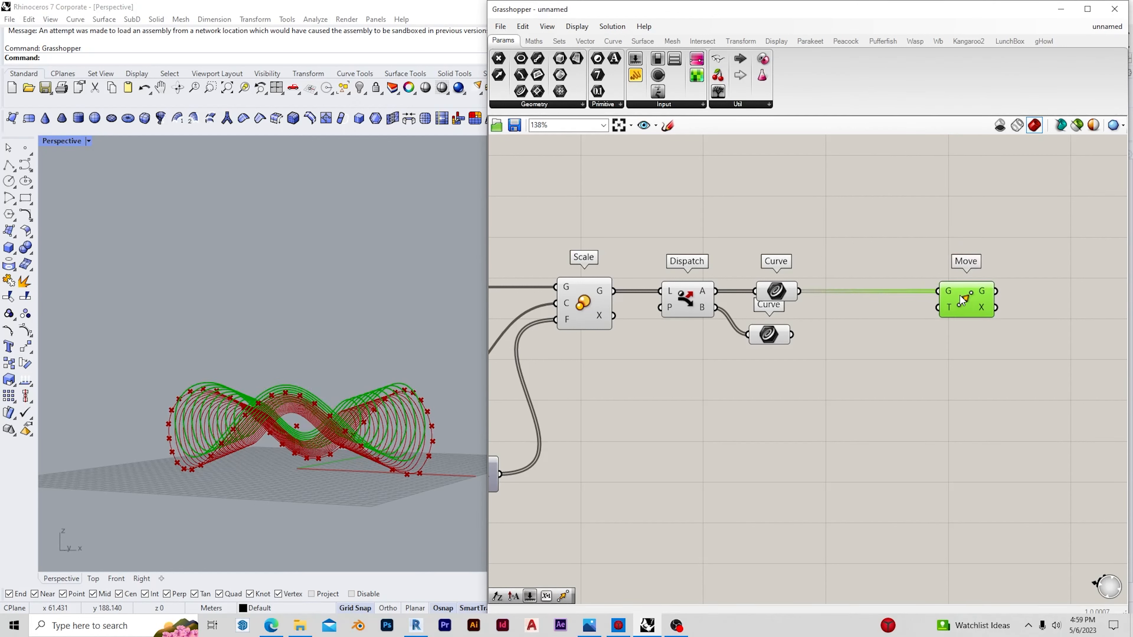
Add a Unit Z vector component and connect it to the Move component's T input
{"action": "double_click", "coordinate": [886, 243]}
{"action": "type", "text": "unit z"}
{"action": "key", "text": "Return"}
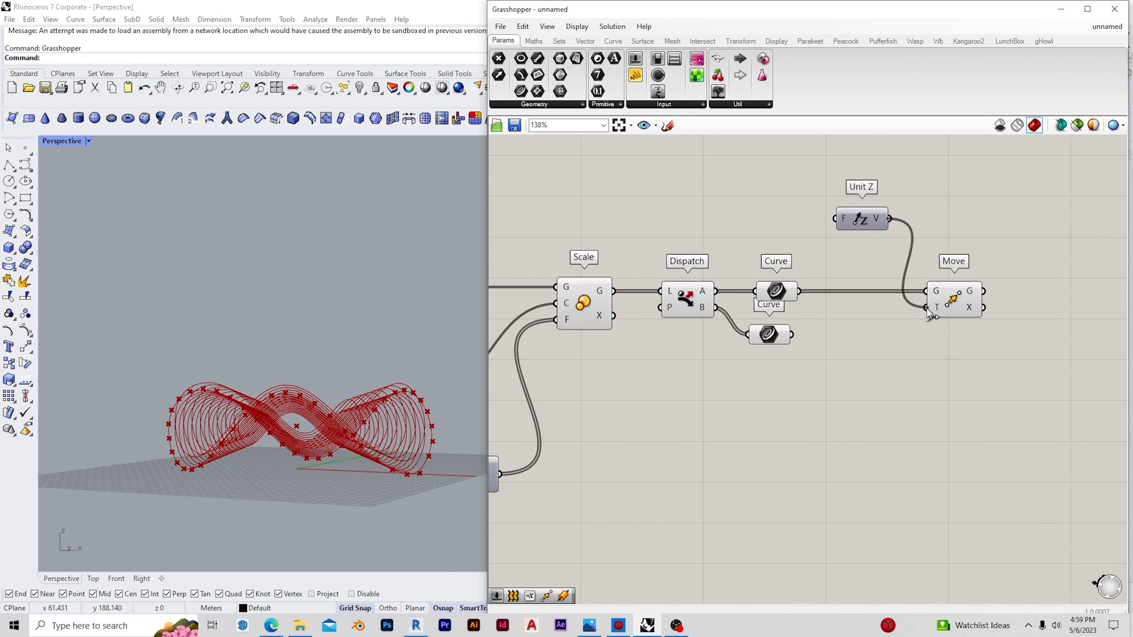
Add a number slider of 5, connect it to Unit Z's F input and align it with that component
{"action": "double_click", "coordinate": [764, 208]}
{"action": "type", "text": "5"}
{"action": "key", "text": "Return"}
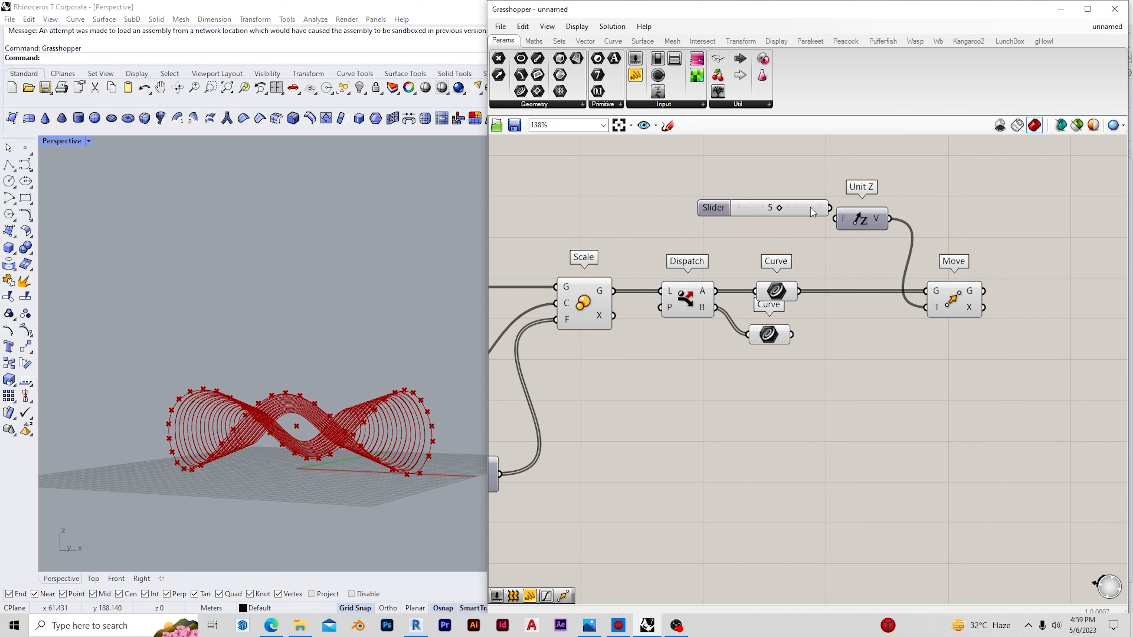
{"action": "left_click_drag", "start_coordinate": [829, 207], "coordinate": [835, 219]}
{"action": "left_click_drag", "start_coordinate": [729, 210], "coordinate": [723, 221]}
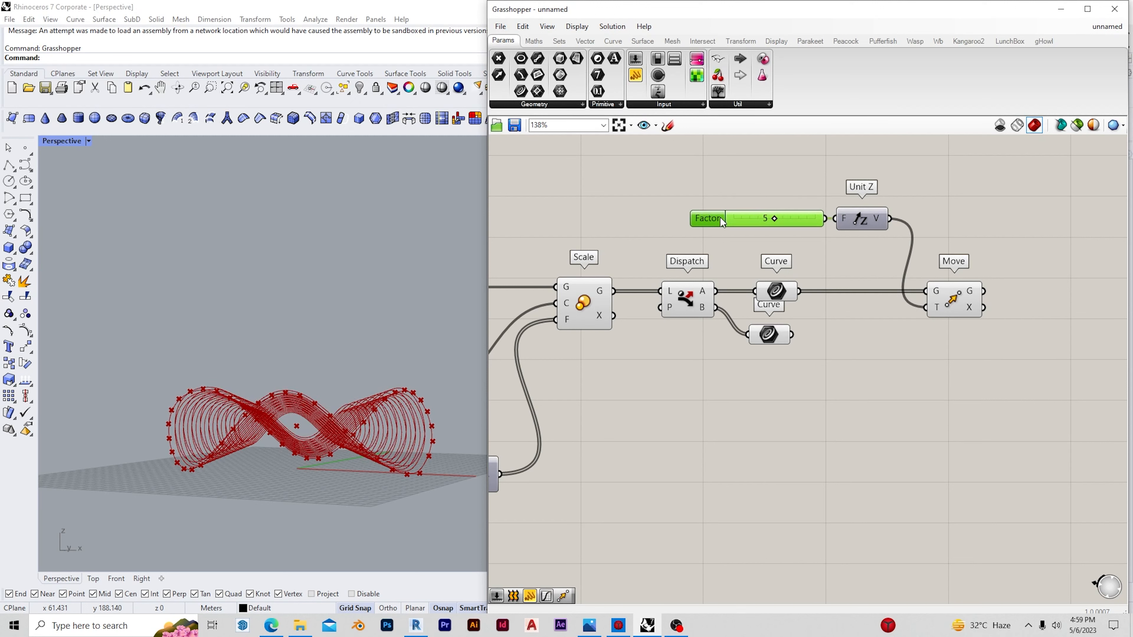
Hide the previews of the Curve parameter on Dispatch's B output and of the Scale and Dispatch components
{"action": "left_click", "coordinate": [777, 337]}
{"action": "middle_click", "coordinate": [776, 334]}
{"action": "left_click", "coordinate": [814, 295]}
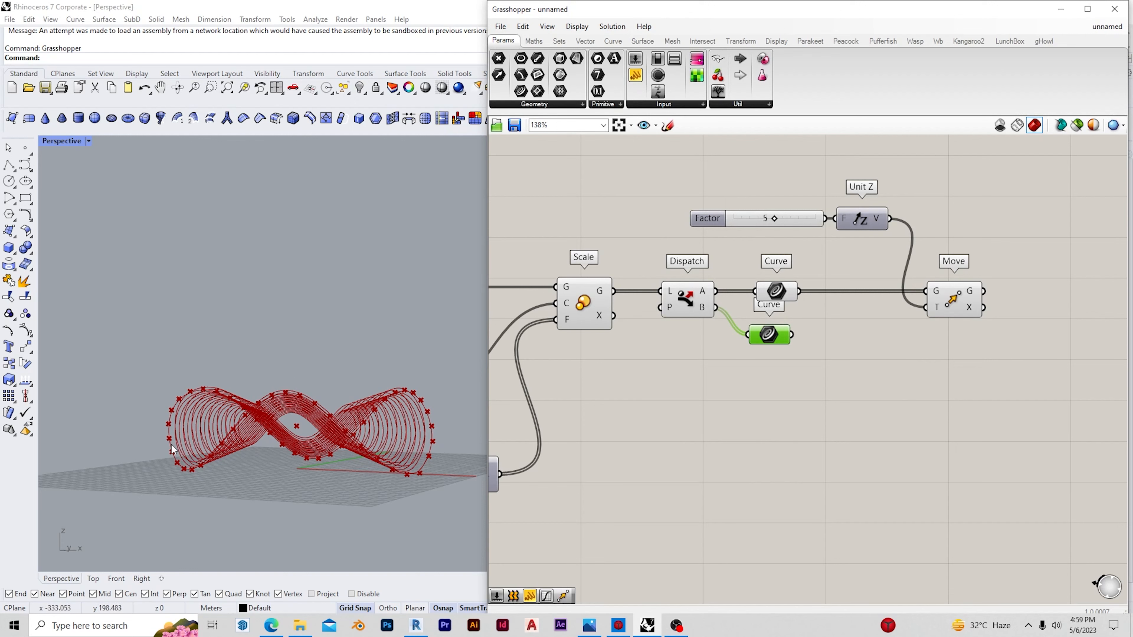
{"action": "left_click_drag", "start_coordinate": [682, 350], "coordinate": [544, 279]}
{"action": "middle_click", "coordinate": [645, 315]}
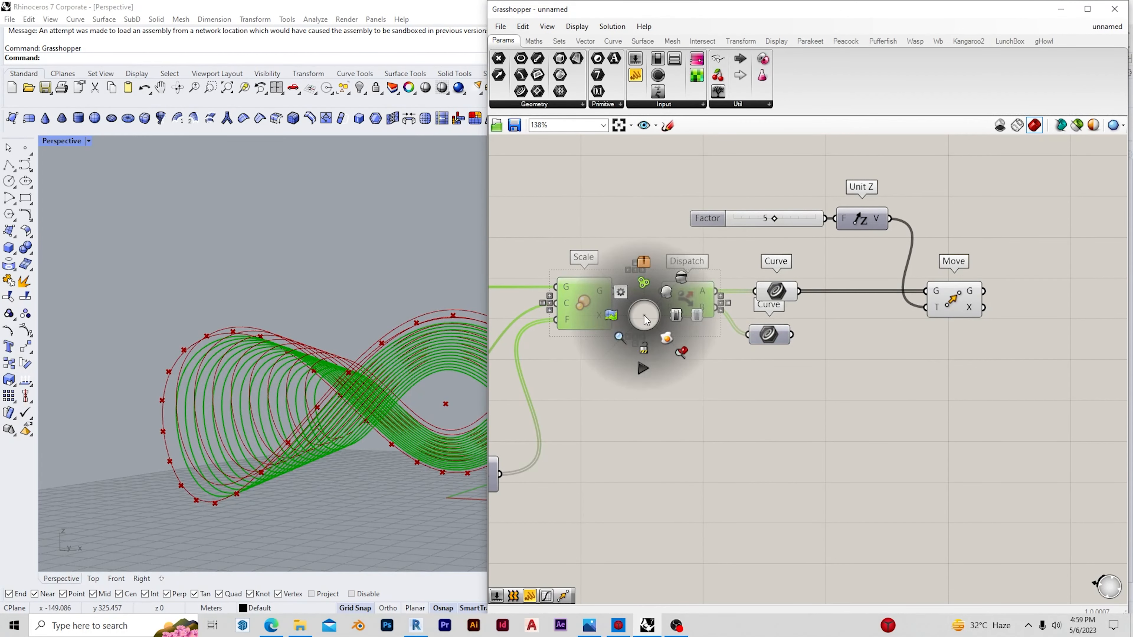
{"action": "left_click", "coordinate": [681, 278]}
{"action": "left_click", "coordinate": [733, 313]}
Check the two dispatched curve sets and hide the previews of both Curve parameters
{"action": "left_click", "coordinate": [772, 292]}
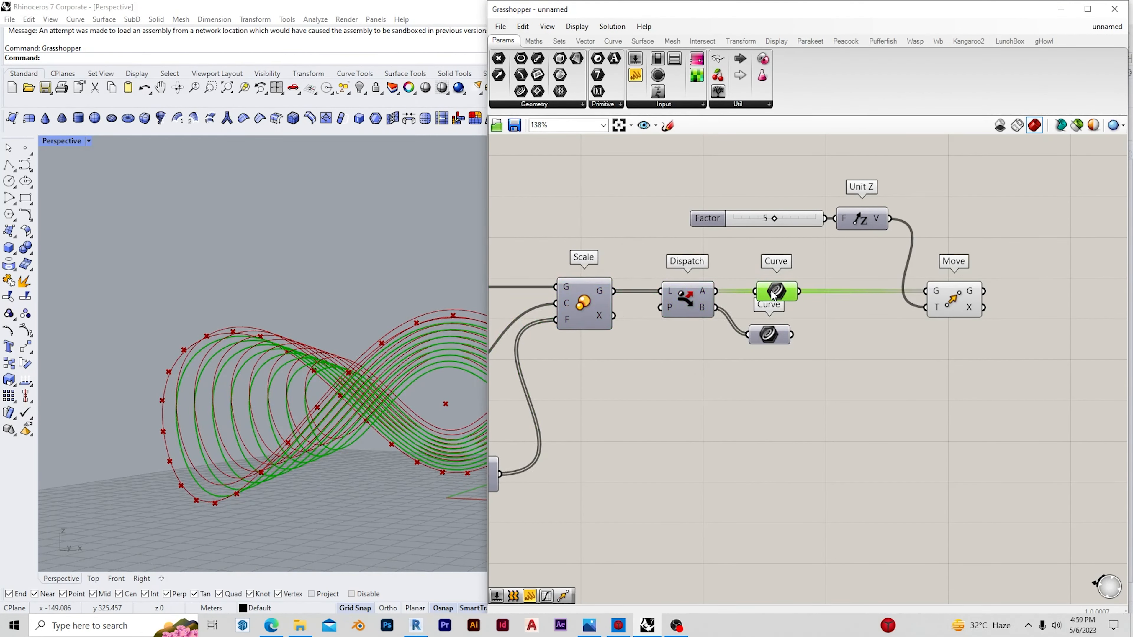
{"action": "left_click", "coordinate": [772, 338]}
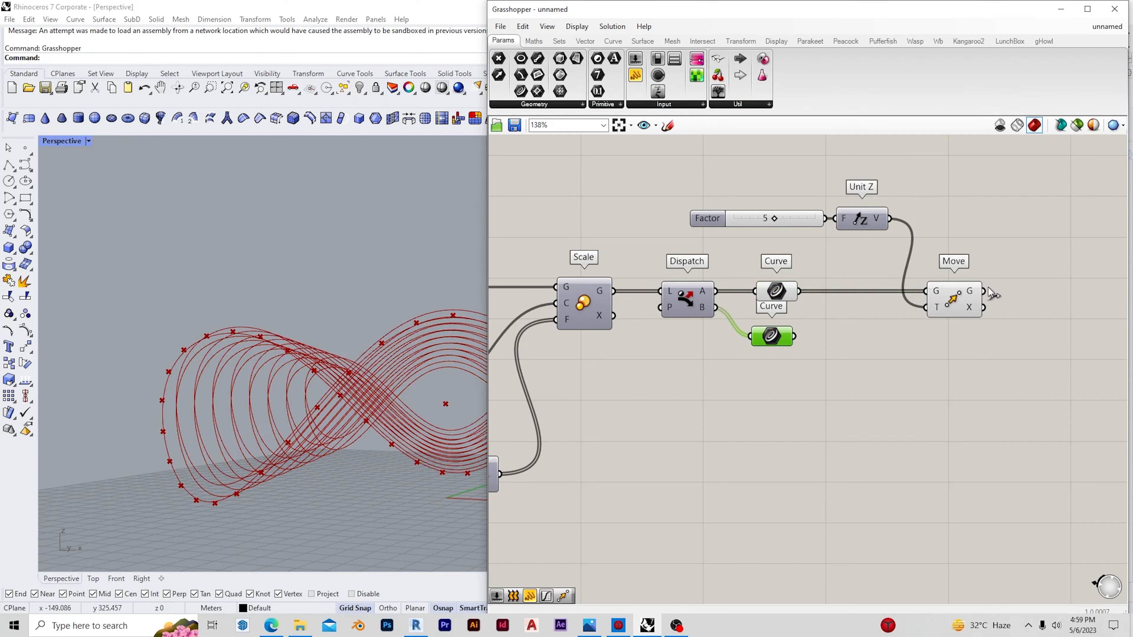
{"action": "left_click", "coordinate": [969, 298]}
{"action": "middle_click", "coordinate": [968, 295]}
{"action": "left_click_drag", "start_coordinate": [809, 415], "coordinate": [734, 268]}
{"action": "middle_click", "coordinate": [731, 273]}
{"action": "left_click", "coordinate": [769, 237]}
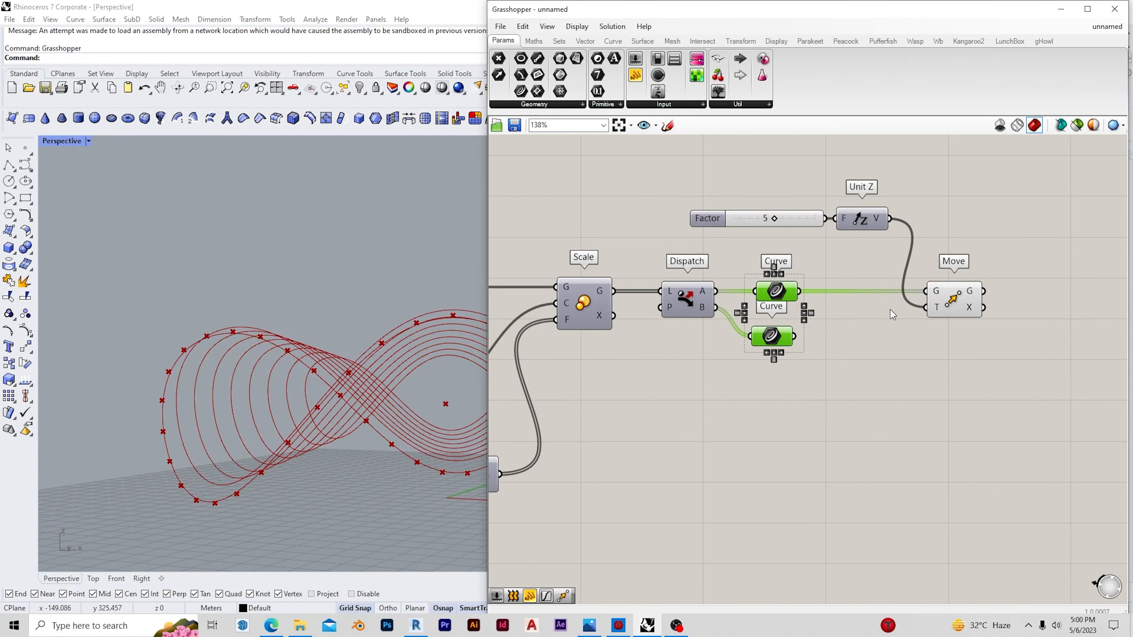
Hide the preview of the upstream components that build the original sine-raised closed curve
{"action": "left_click", "coordinate": [956, 308]}
{"action": "middle_click", "coordinate": [957, 304]}
{"action": "left_click", "coordinate": [942, 360]}
{"action": "scroll", "coordinate": [865, 330], "scroll_direction": "down", "scroll_amount": 5}
{"action": "left_click_drag", "start_coordinate": [777, 427], "coordinate": [604, 278]}
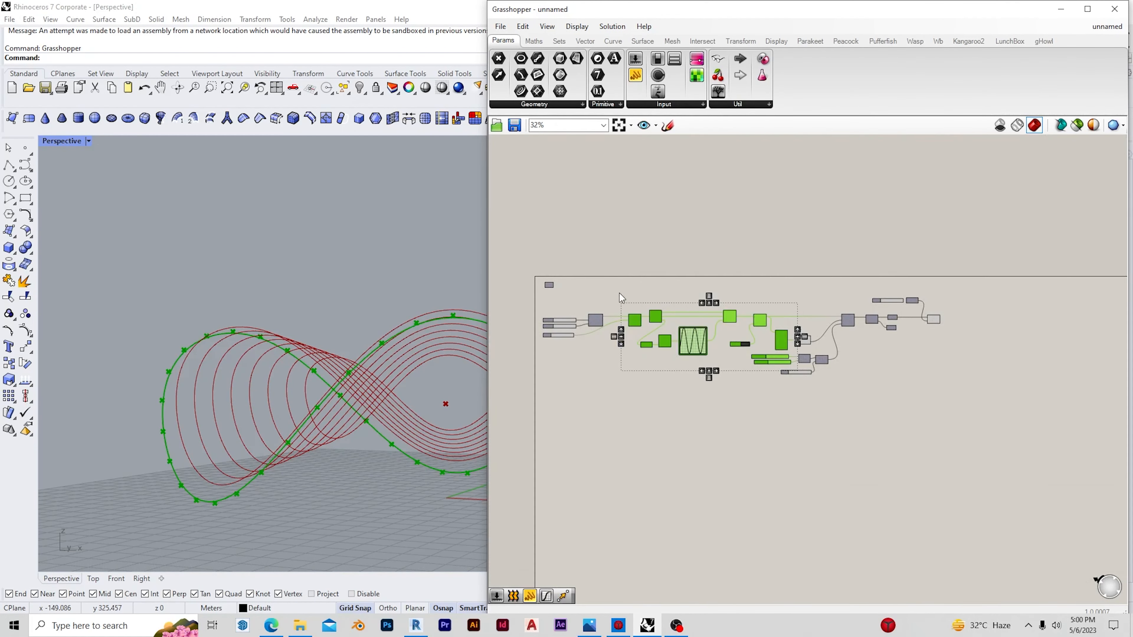
{"action": "middle_click", "coordinate": [648, 304]}
{"action": "left_click", "coordinate": [648, 255]}
Place the Curve parameter from Dispatch's B output below the Move component and show its preview
{"action": "scroll", "coordinate": [924, 308], "scroll_direction": "up", "scroll_amount": 8}
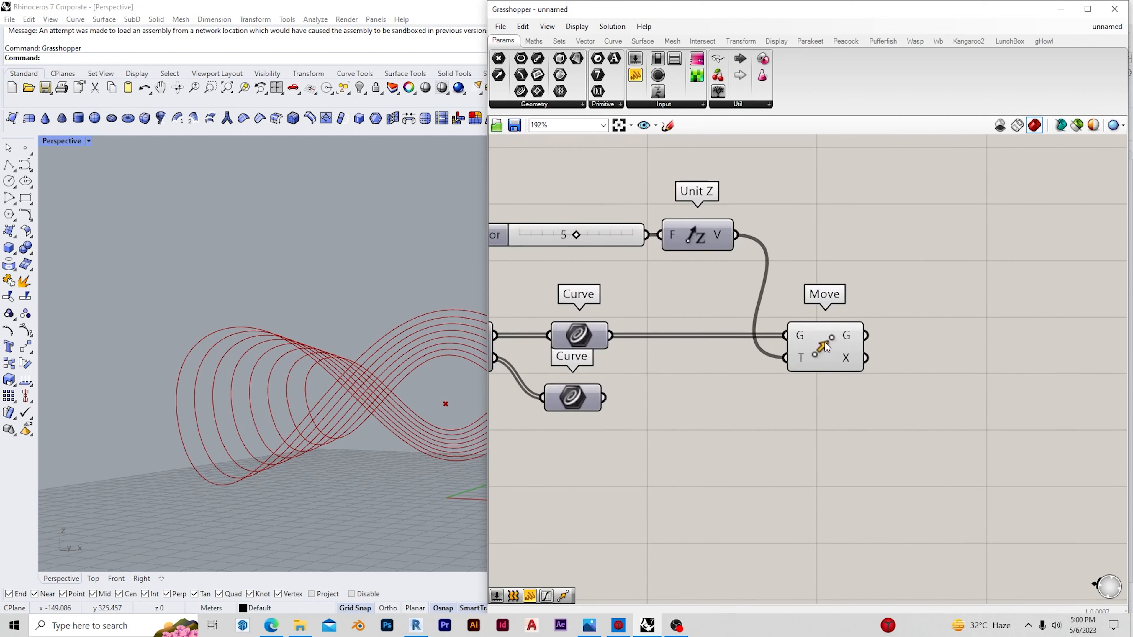
{"action": "left_click_drag", "start_coordinate": [578, 404], "coordinate": [843, 427]}
{"action": "scroll", "coordinate": [899, 367], "scroll_direction": "down", "scroll_amount": 1}
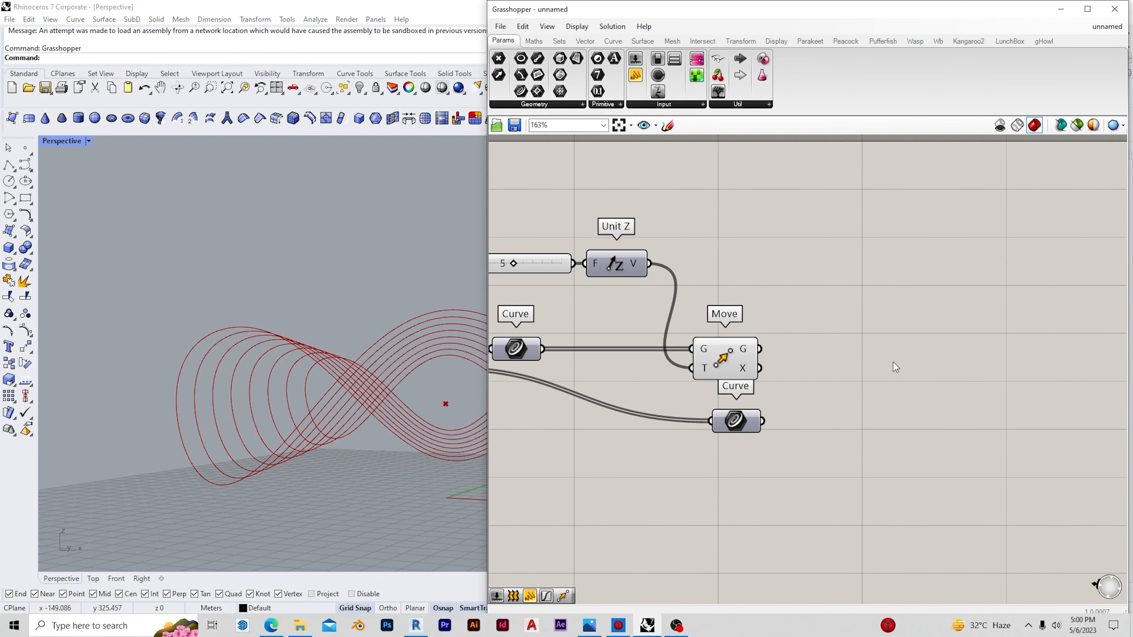
{"action": "middle_click", "coordinate": [736, 421]}
{"action": "left_click", "coordinate": [878, 331]}
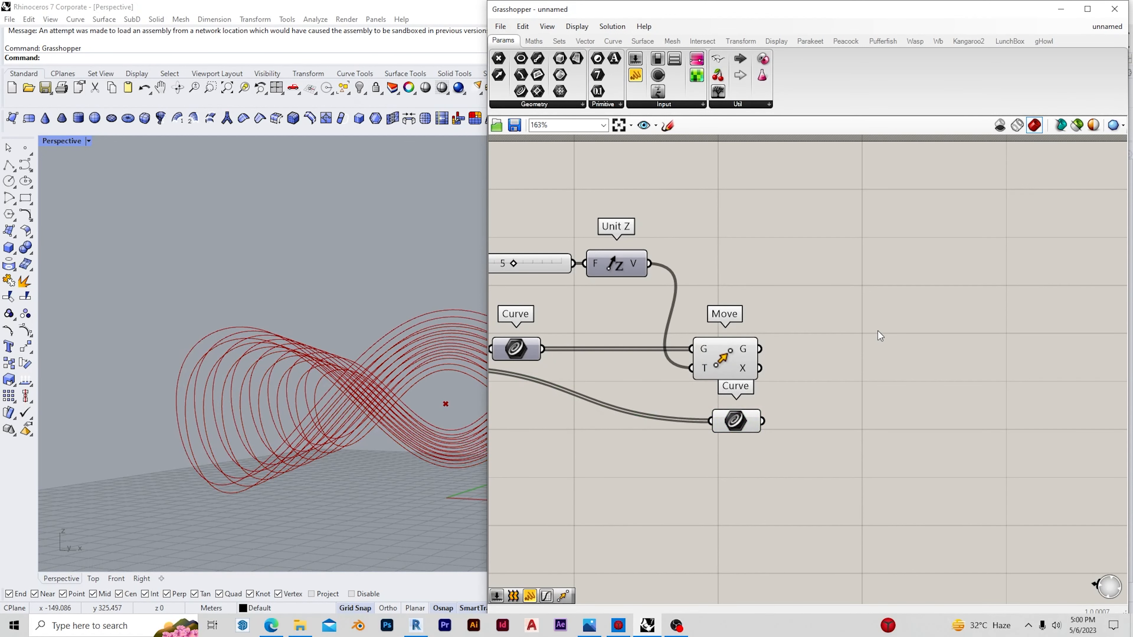
Add a Weave component and connect Move's G output to its 0 input and the lower Curve parameter to its 1 input
{"action": "double_click", "coordinate": [877, 331]}
{"action": "type", "text": "weave"}
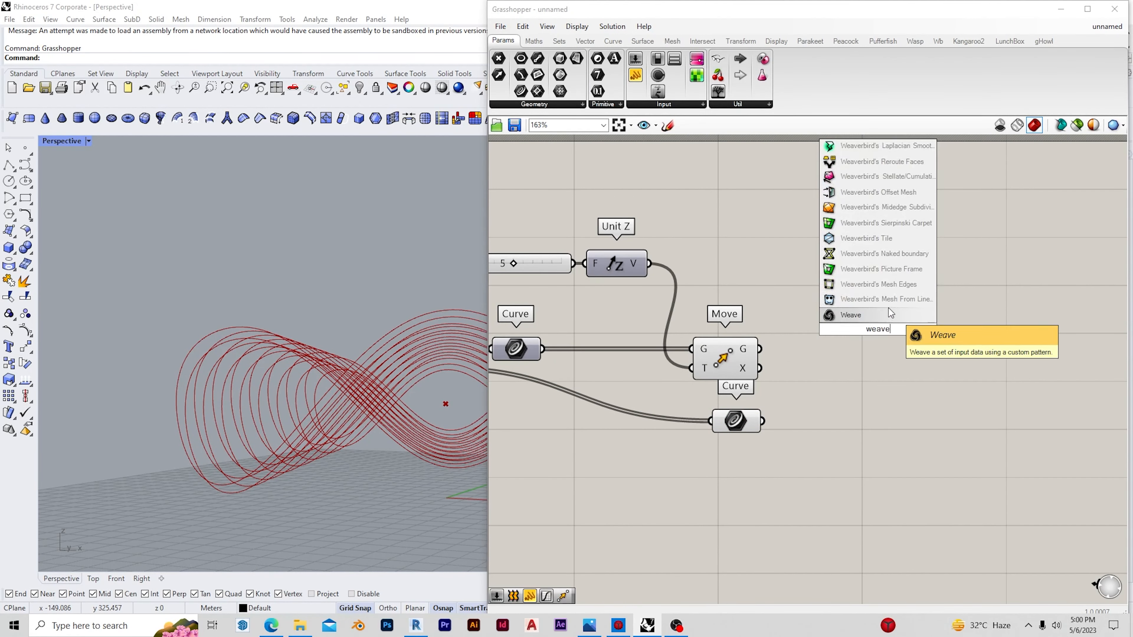
{"action": "left_click", "coordinate": [889, 308]}
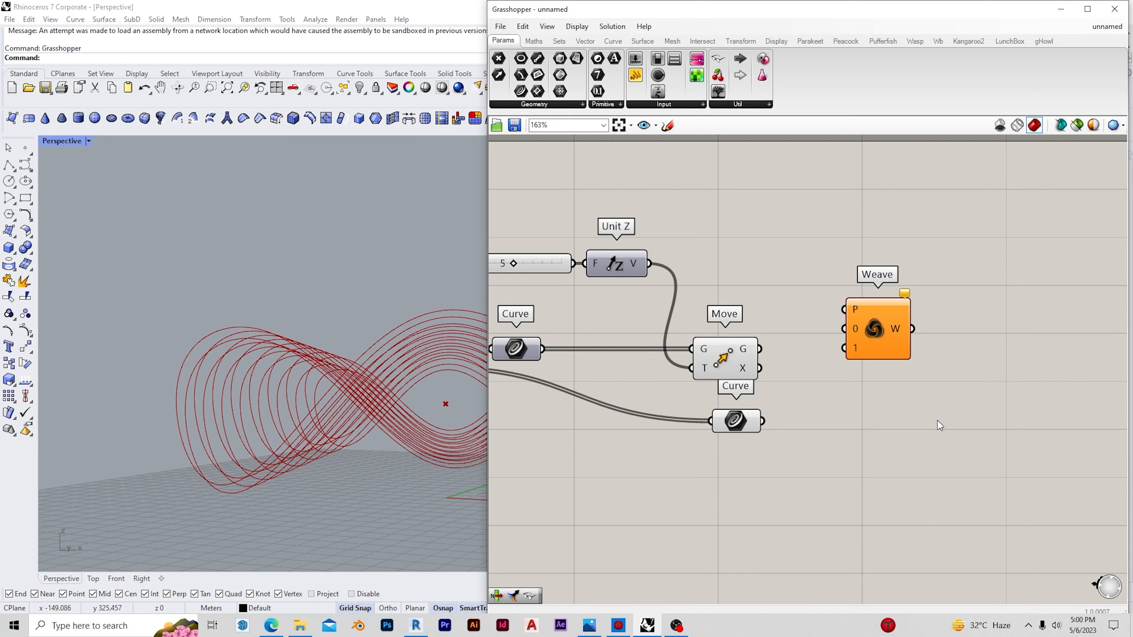
{"action": "scroll", "coordinate": [889, 392], "scroll_direction": "up", "scroll_amount": 2}
{"action": "left_click", "coordinate": [902, 335]}
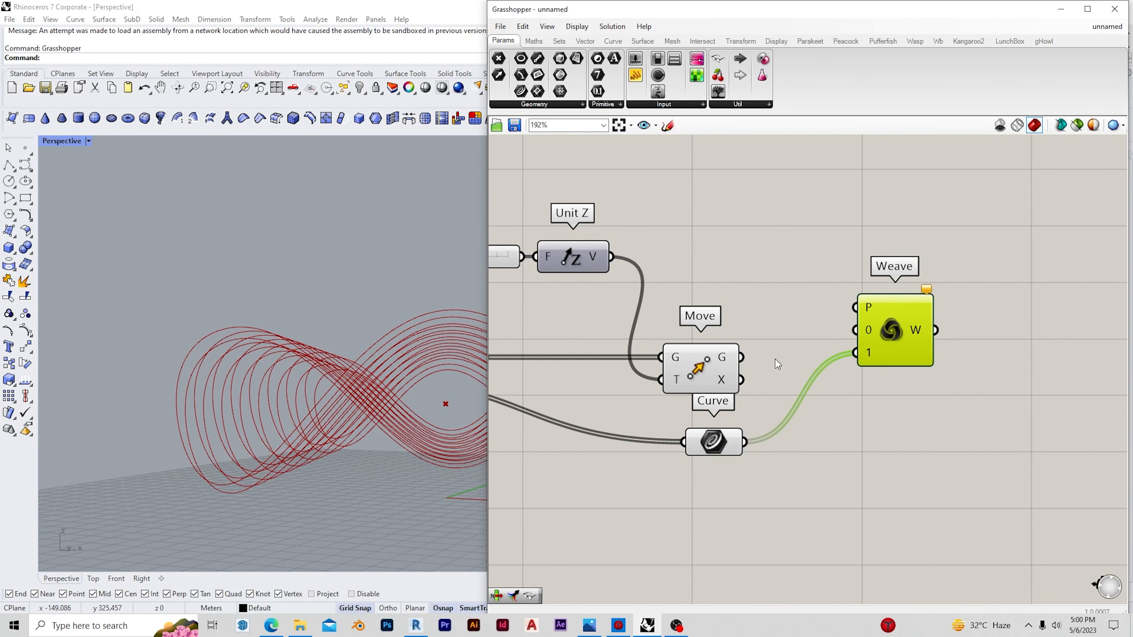
{"action": "left_click_drag", "start_coordinate": [907, 344], "coordinate": [891, 333]}
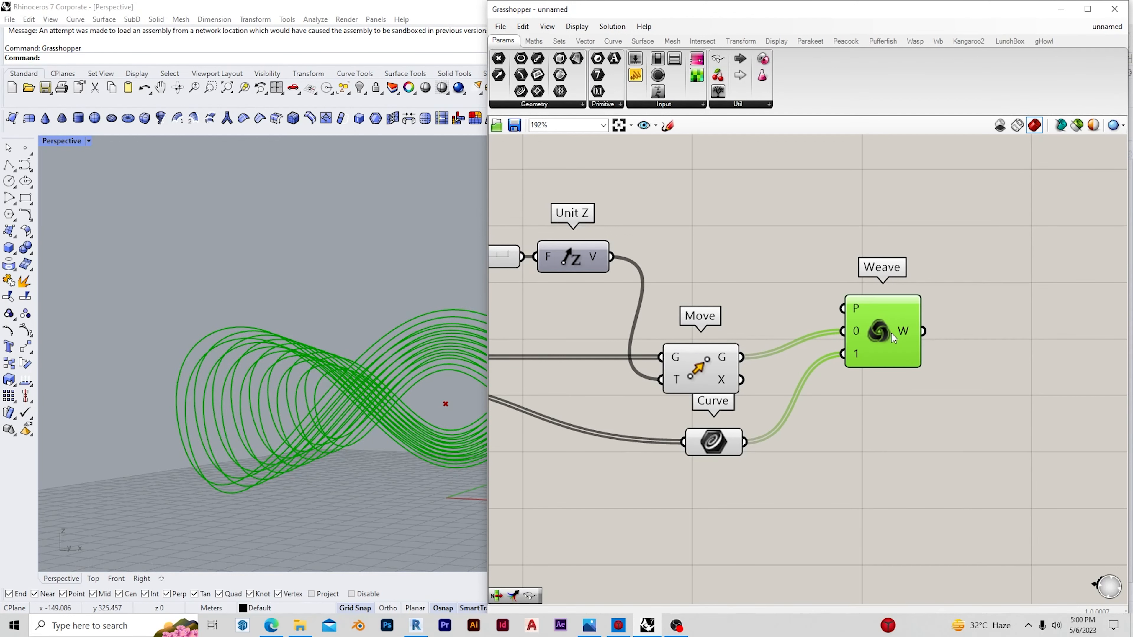
{"action": "left_click", "coordinate": [950, 395]}
Add a Loft component and connect Weave's W output to its C input
{"action": "scroll", "coordinate": [881, 374], "scroll_direction": "down", "scroll_amount": 2}
{"action": "scroll", "coordinate": [852, 370], "scroll_direction": "up", "scroll_amount": 2}
{"action": "double_click", "coordinate": [851, 370]}
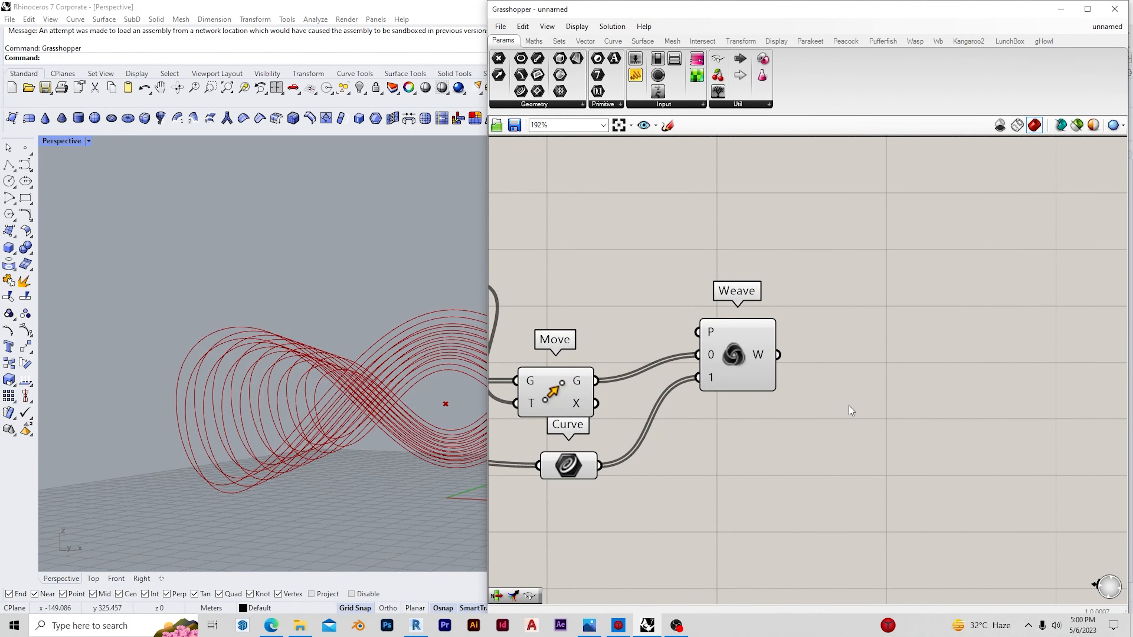
{"action": "double_click", "coordinate": [854, 370]}
{"action": "type", "text": "loft"}
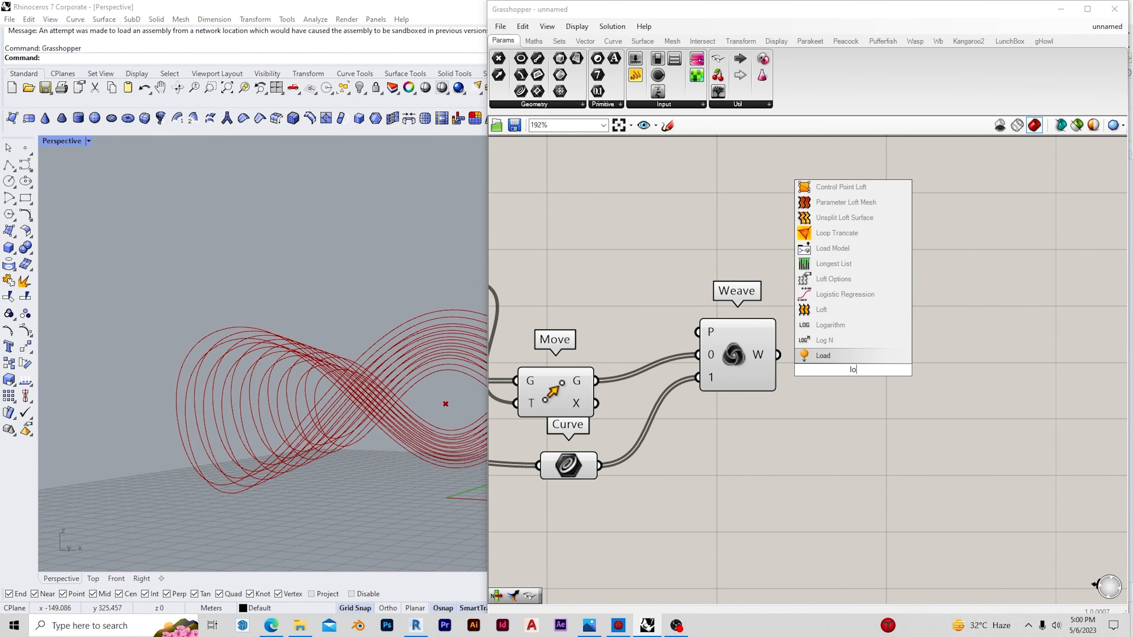
{"action": "left_click", "coordinate": [867, 357]}
{"action": "left_click_drag", "start_coordinate": [778, 355], "coordinate": [830, 355]}
{"action": "left_click", "coordinate": [859, 366]}
Examine the lofted surface in the Perspective viewport from several angles and distances
{"action": "right_click_drag", "start_coordinate": [377, 412], "coordinate": [323, 497]}
{"action": "scroll", "coordinate": [395, 437], "scroll_direction": "up", "scroll_amount": 5}
{"action": "scroll", "coordinate": [280, 384], "scroll_direction": "down", "scroll_amount": 12}
{"action": "right_click_drag", "start_coordinate": [310, 423], "coordinate": [216, 419]}
{"action": "scroll", "coordinate": [296, 392], "scroll_direction": "up", "scroll_amount": 8}
{"action": "right_click_drag", "start_coordinate": [297, 393], "coordinate": [339, 451]}
{"action": "scroll", "coordinate": [414, 462], "scroll_direction": "down", "scroll_amount": 8}
{"action": "scroll", "coordinate": [414, 463], "scroll_direction": "up", "scroll_amount": 2}
{"action": "right_click_drag", "start_coordinate": [314, 513], "coordinate": [407, 365]}
{"action": "scroll", "coordinate": [399, 331], "scroll_direction": "up", "scroll_amount": 4}
{"action": "key", "text": "ctrl+shift+e"}
{"action": "right_click_drag", "start_coordinate": [361, 417], "coordinate": [261, 471]}
{"action": "scroll", "coordinate": [277, 460], "scroll_direction": "up", "scroll_amount": 5}
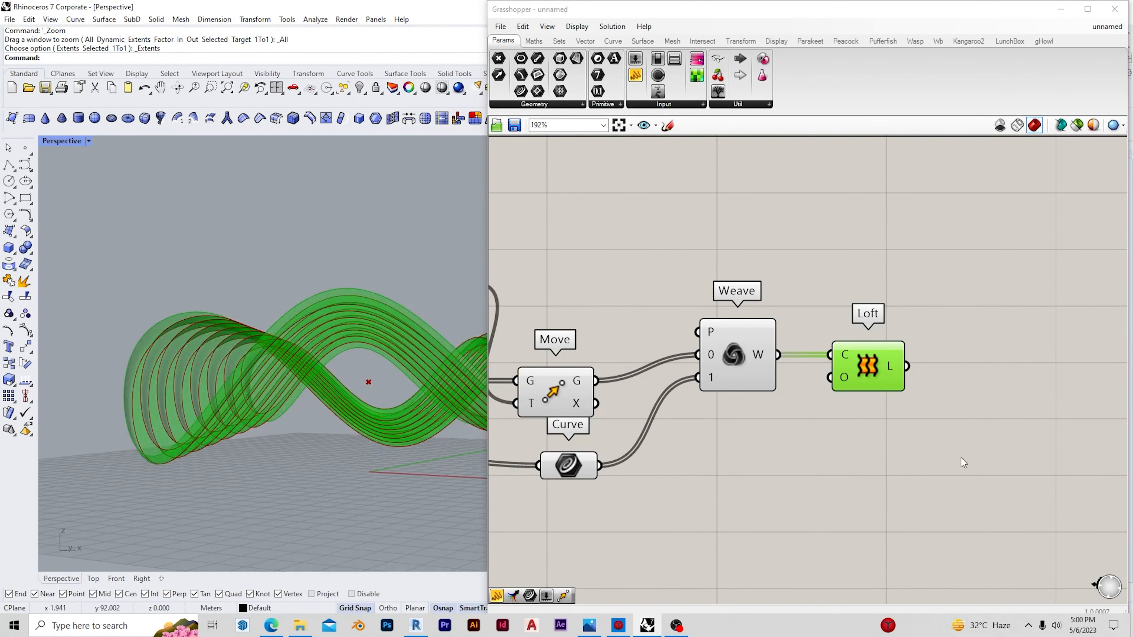
{"action": "left_click", "coordinate": [954, 431]}
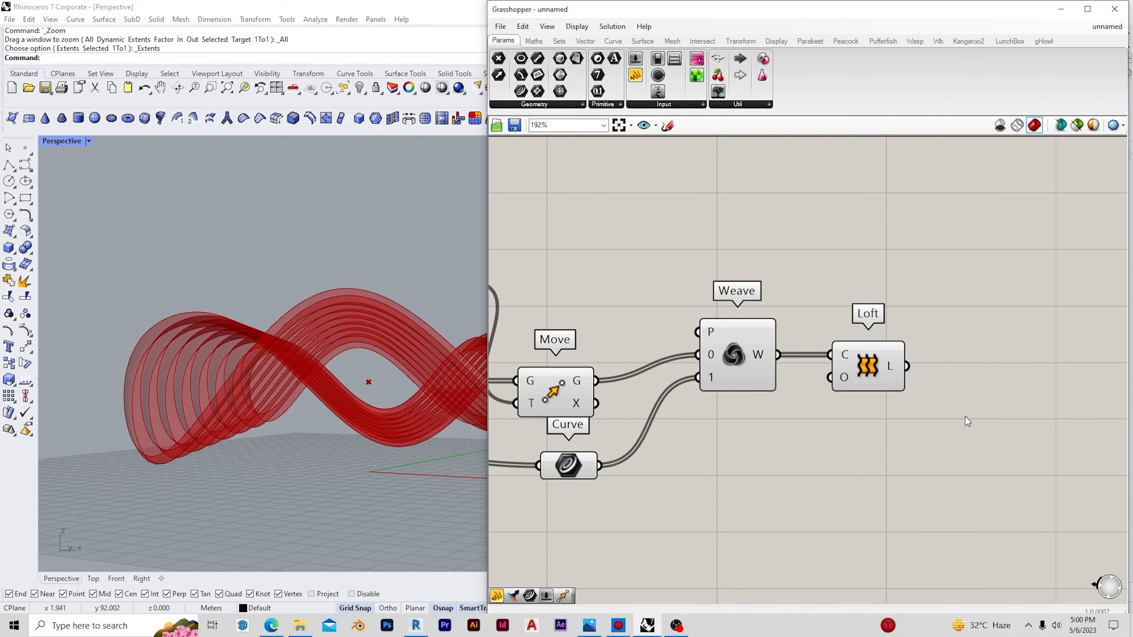
Add a Brep parameter and connect Loft's L output to it
{"action": "double_click", "coordinate": [966, 360]}
{"action": "type", "text": "brep"}
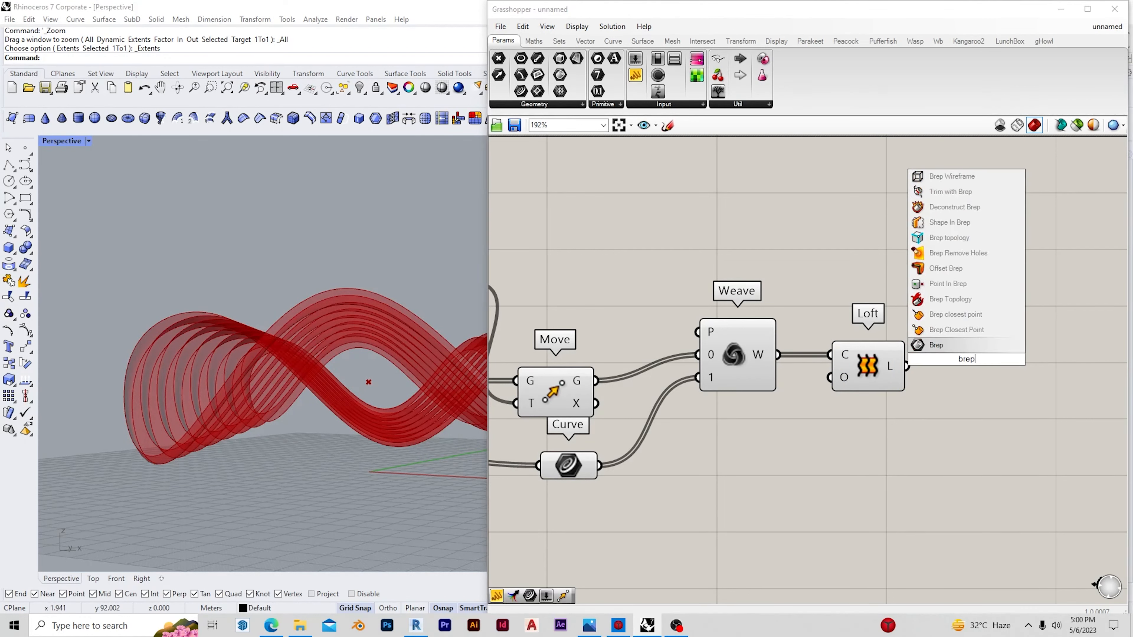
{"action": "key", "text": "Return"}
{"action": "left_click_drag", "start_coordinate": [964, 362], "coordinate": [942, 369]}
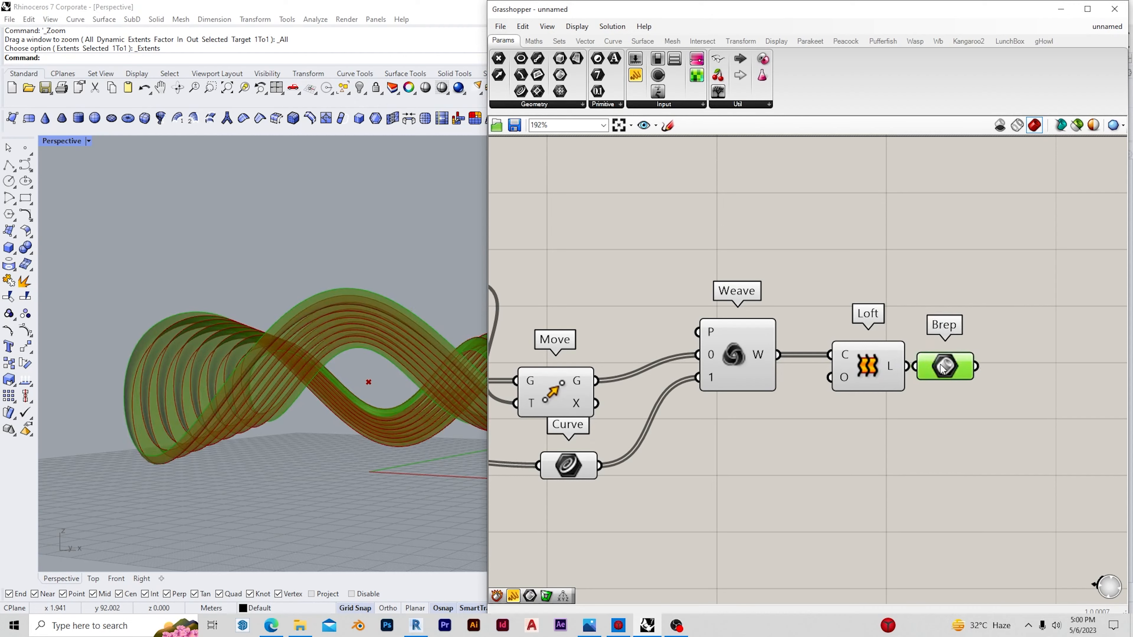
{"action": "scroll", "coordinate": [894, 368], "scroll_direction": "up", "scroll_amount": 3}
Add a Mesh Brep component and connect the Brep parameter to its B input
{"action": "double_click", "coordinate": [958, 394]}
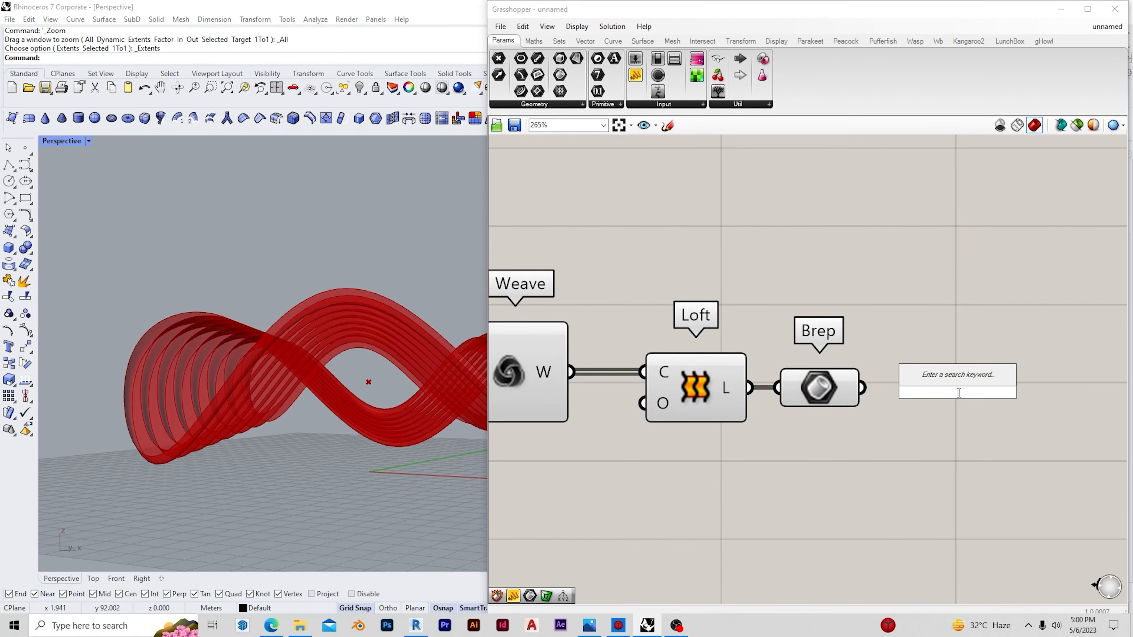
{"action": "type", "text": "mesh"}
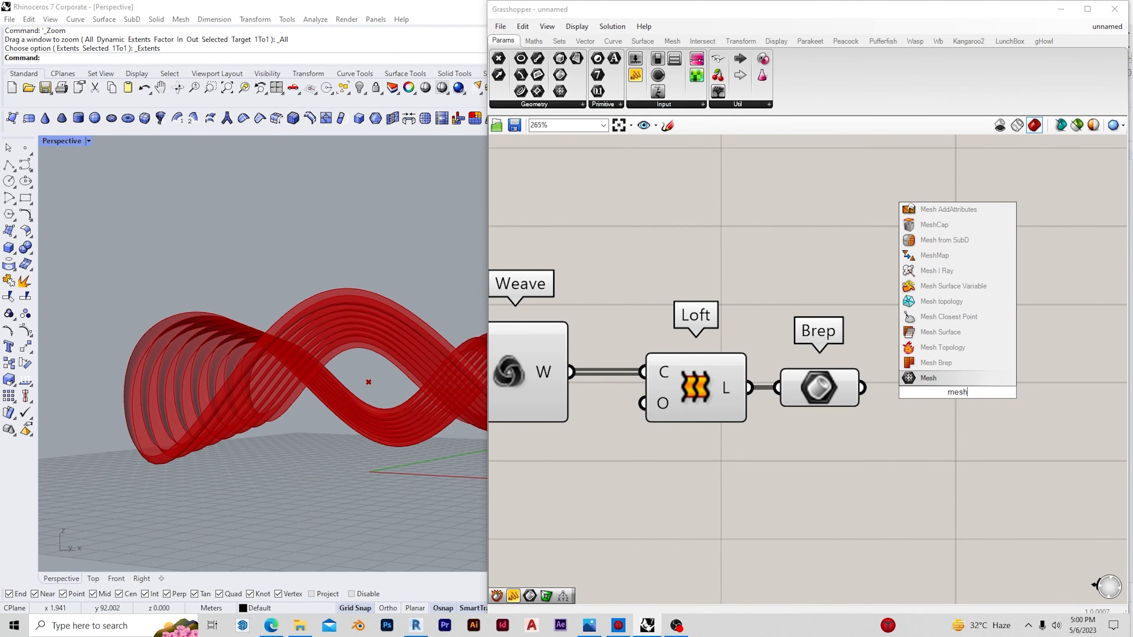
{"action": "type", "text": "brep"}
{"action": "key", "text": "Return"}
{"action": "left_click_drag", "start_coordinate": [863, 388], "coordinate": [937, 384]}
{"action": "scroll", "coordinate": [826, 388], "scroll_direction": "down", "scroll_amount": 5}
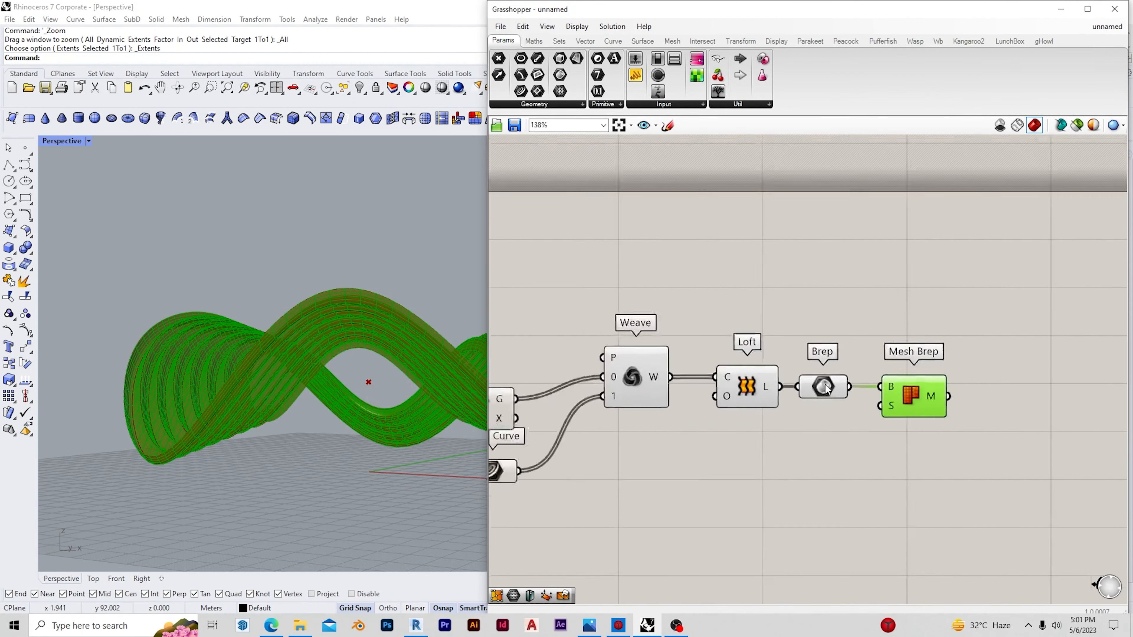
Add a Weaverbird's Mesh Thicken component and set it aside beyond Mesh Brep
{"action": "scroll", "coordinate": [970, 397], "scroll_direction": "up", "scroll_amount": 4}
{"action": "double_click", "coordinate": [970, 396]}
{"action": "type", "text": "weaver"}
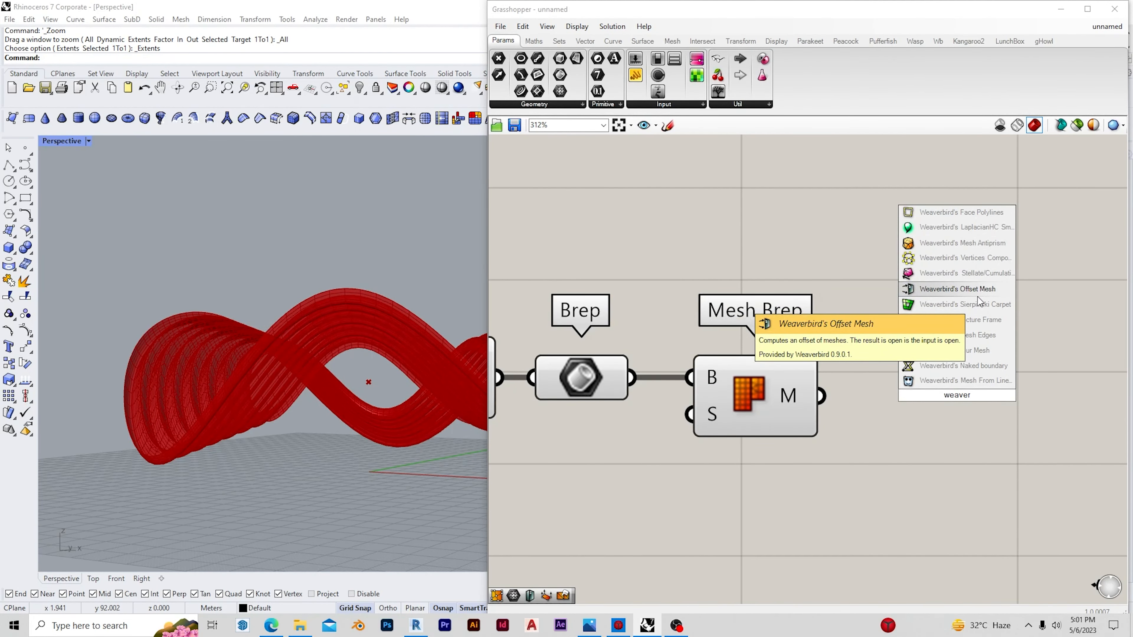
{"action": "type", "text": "bird"}
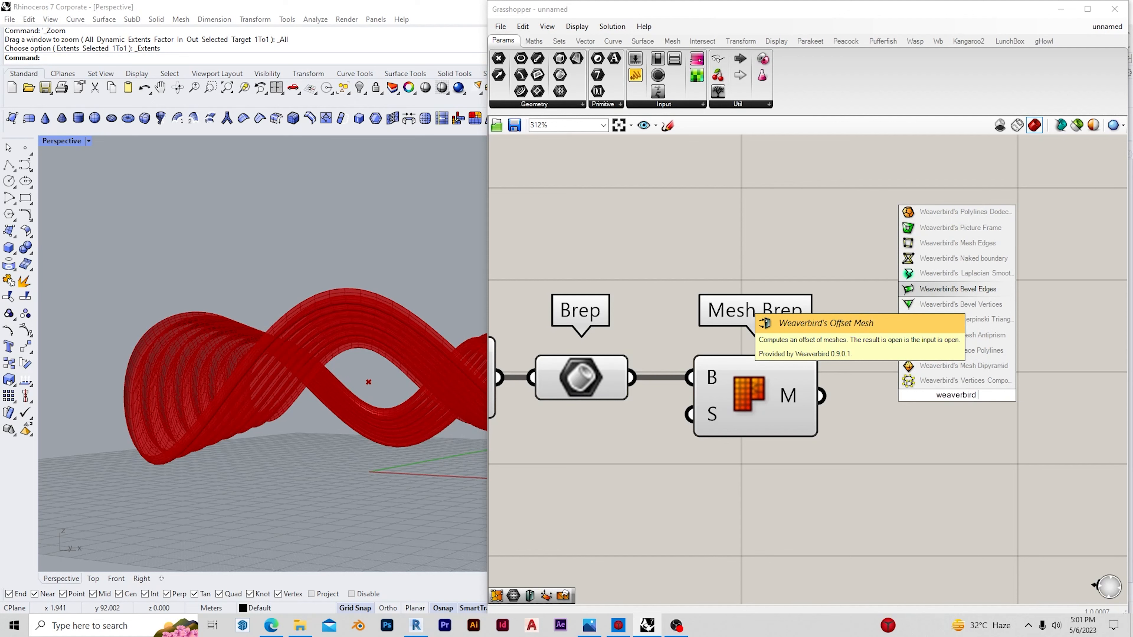
{"action": "type", "text": " mesh"}
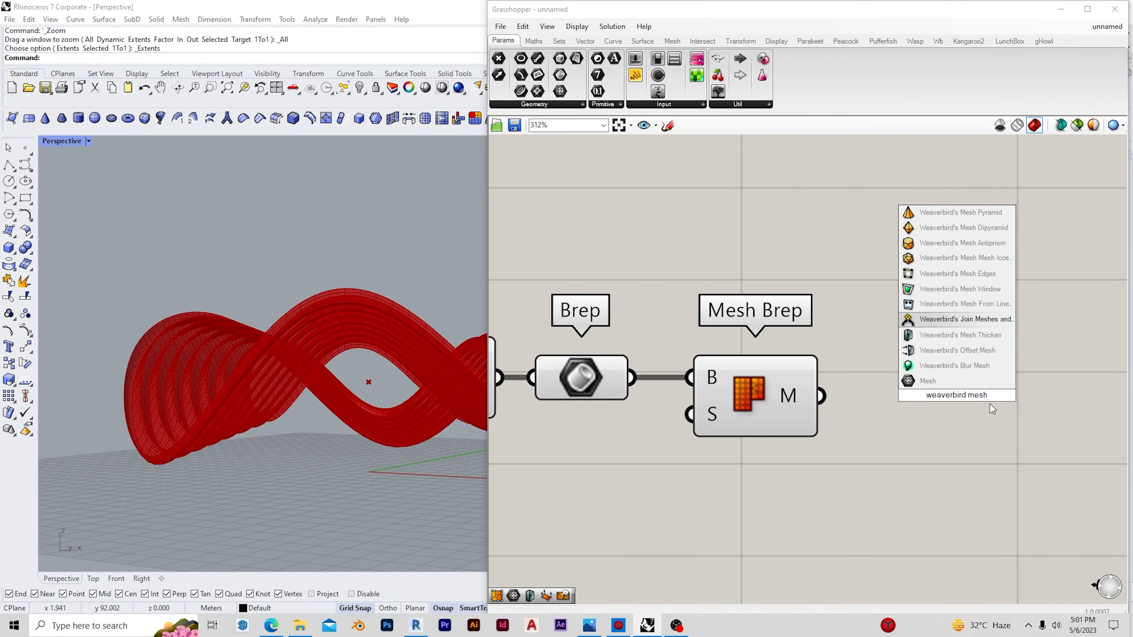
{"action": "left_click", "coordinate": [960, 334]}
{"action": "scroll", "coordinate": [890, 392], "scroll_direction": "down", "scroll_amount": 1}
{"action": "scroll", "coordinate": [927, 407], "scroll_direction": "down", "scroll_amount": 2}
{"action": "right_click_drag", "start_coordinate": [928, 408], "coordinate": [867, 394]}
{"action": "scroll", "coordinate": [867, 394], "scroll_direction": "down", "scroll_amount": 1}
{"action": "scroll", "coordinate": [871, 395], "scroll_direction": "up", "scroll_amount": 3}
{"action": "left_click_drag", "start_coordinate": [904, 380], "coordinate": [1074, 476]}
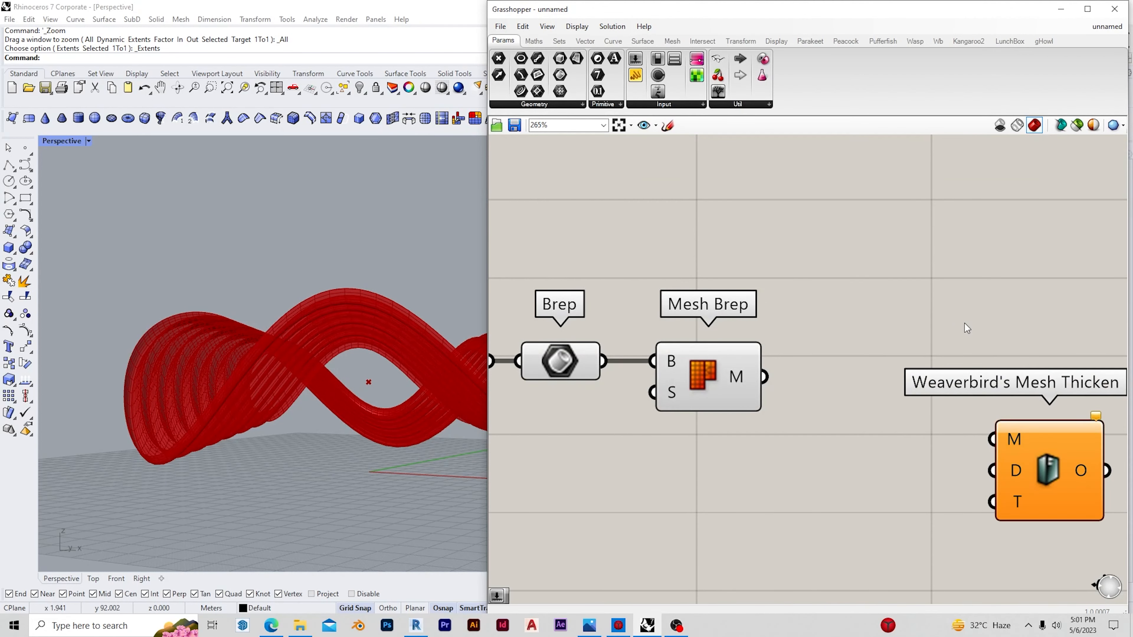
Add a Weaverbird's Picture Frame component between Mesh Brep and Mesh Thicken
{"action": "double_click", "coordinate": [965, 324]}
{"action": "type", "text": "fra"}
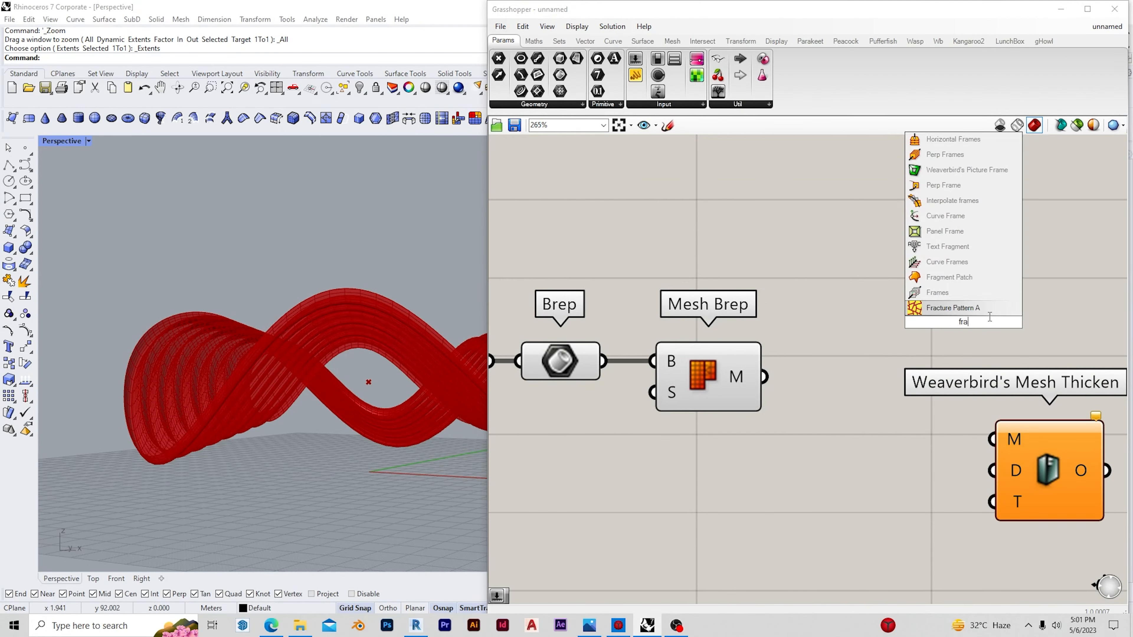
{"action": "type", "text": "me"}
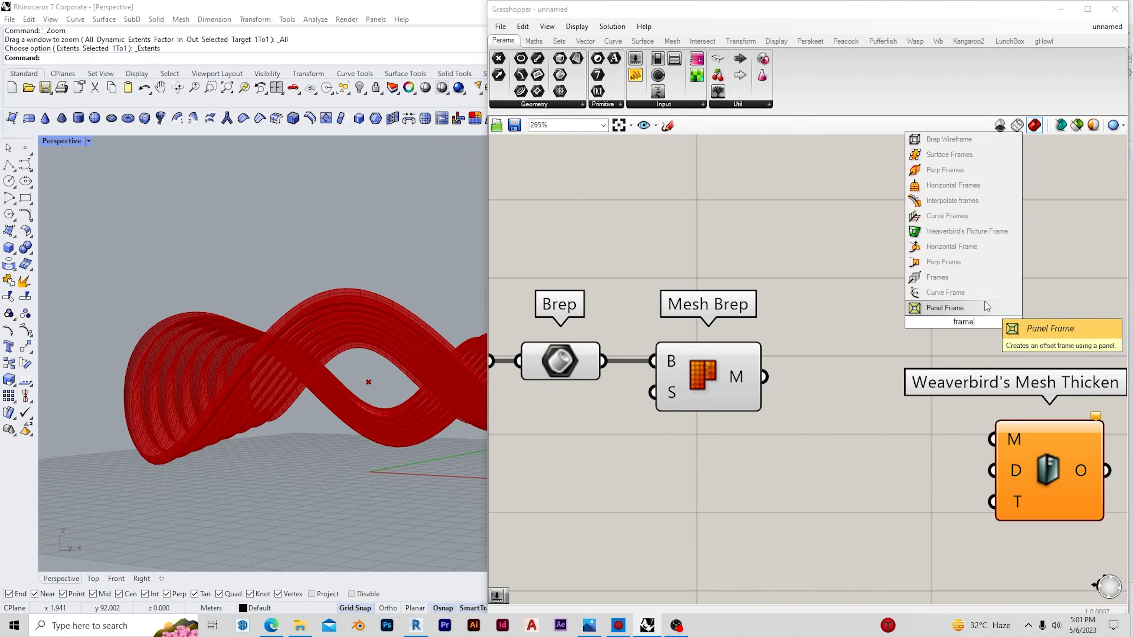
{"action": "key", "text": "BackSpace"}
{"action": "key", "text": "BackSpace"}
{"action": "key", "text": "BackSpace"}
{"action": "key", "text": "BackSpace"}
{"action": "key", "text": "BackSpace"}
{"action": "type", "text": "weaverbird pic"}
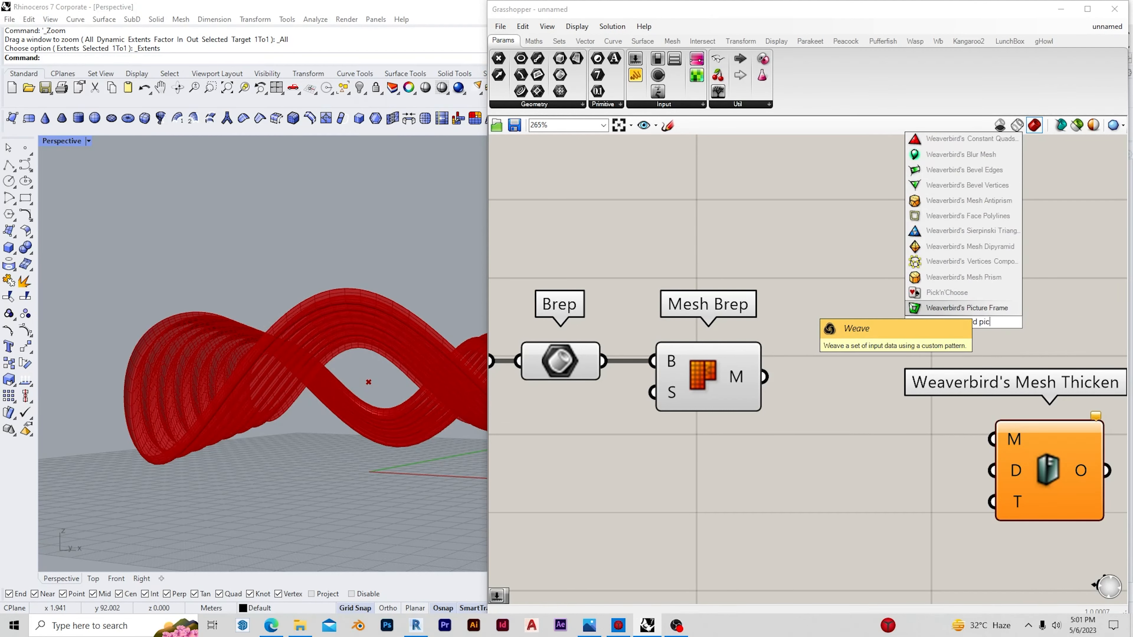
{"action": "left_click", "coordinate": [1008, 309]}
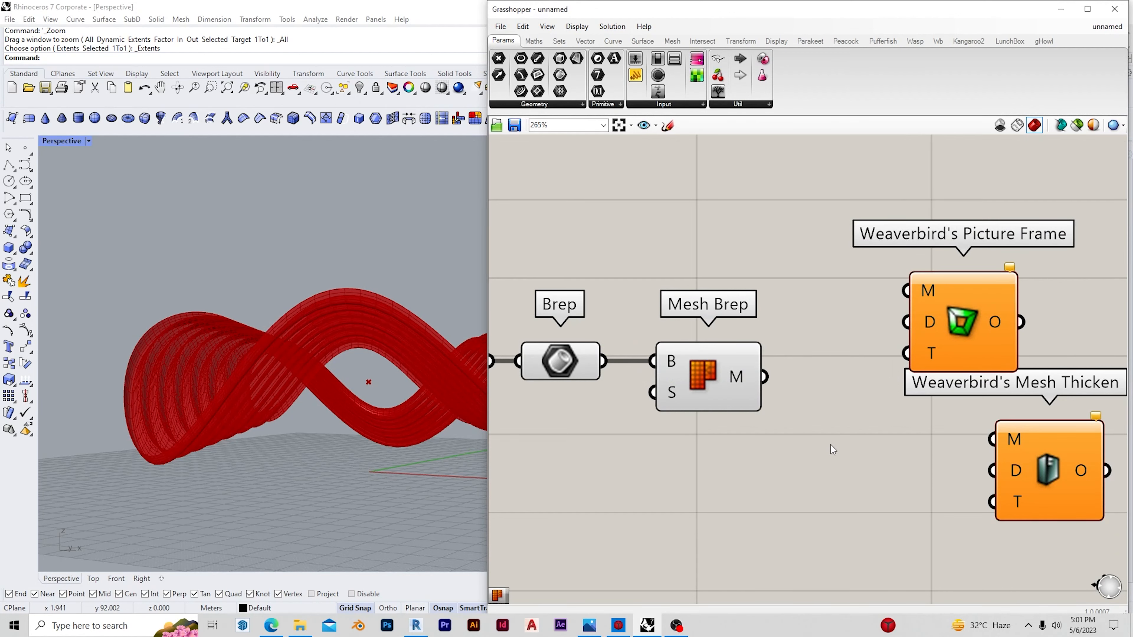
Connect a number slider of 15 to Picture Frame's D input and Mesh Brep's M output to its M input
{"action": "double_click", "coordinate": [792, 469]}
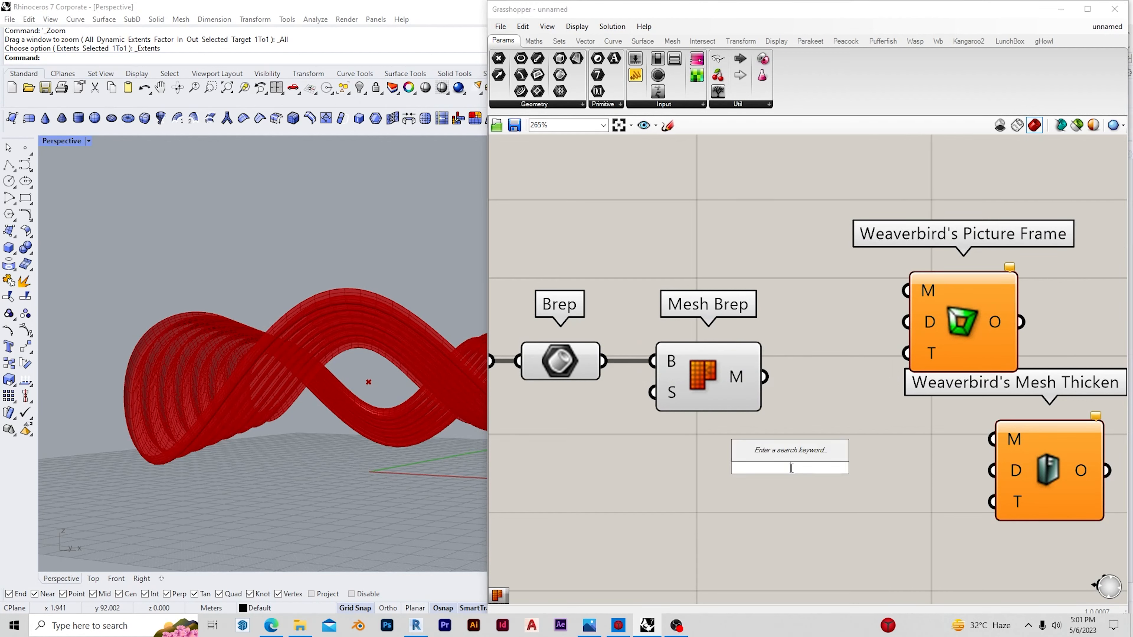
{"action": "key", "text": "Return"}
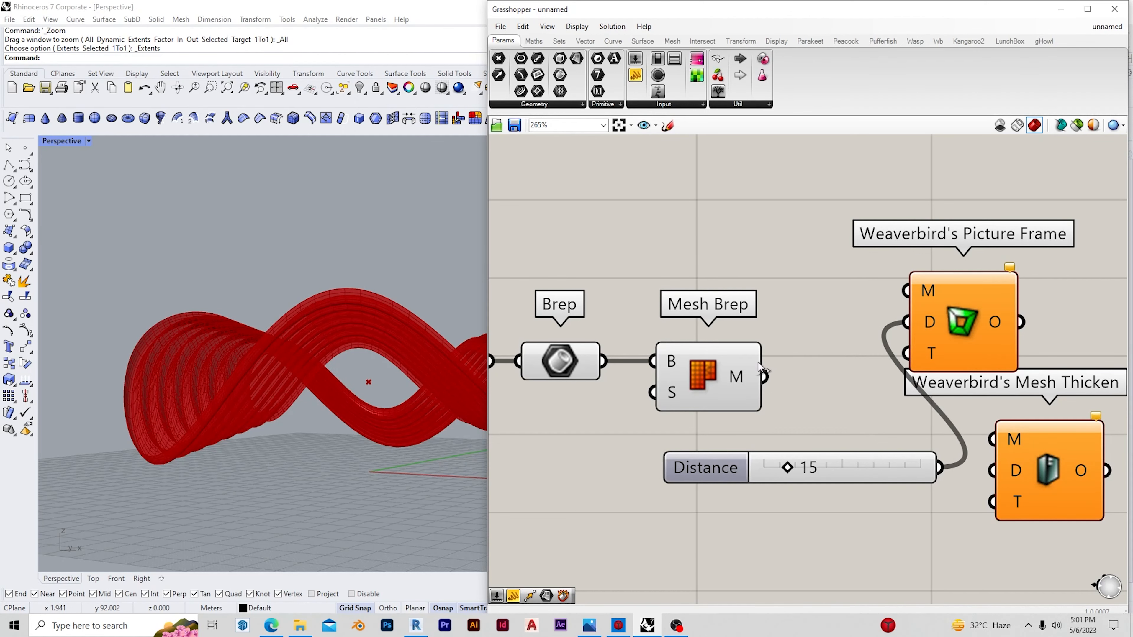
{"action": "scroll", "coordinate": [755, 424], "scroll_direction": "down", "scroll_amount": 5}
{"action": "scroll", "coordinate": [833, 402], "scroll_direction": "up", "scroll_amount": 2}
{"action": "left_click_drag", "start_coordinate": [839, 441], "coordinate": [965, 459]}
{"action": "left_click", "coordinate": [624, 456]}
Hide the previews of the components preceding Weaverbird's Picture Frame and check the viewport
{"action": "right_click_drag", "start_coordinate": [339, 482], "coordinate": [277, 488]}
{"action": "scroll", "coordinate": [227, 268], "scroll_direction": "up", "scroll_amount": 3}
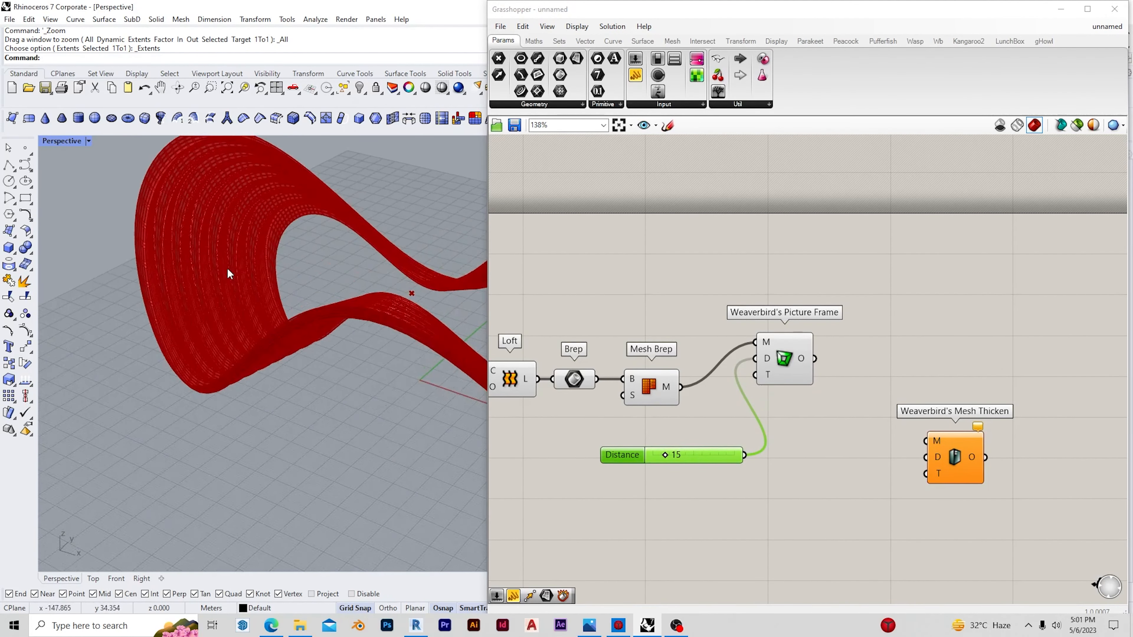
{"action": "scroll", "coordinate": [183, 257], "scroll_direction": "up", "scroll_amount": 5}
{"action": "scroll", "coordinate": [866, 345], "scroll_direction": "down", "scroll_amount": 6}
{"action": "left_click_drag", "start_coordinate": [812, 448], "coordinate": [546, 307]}
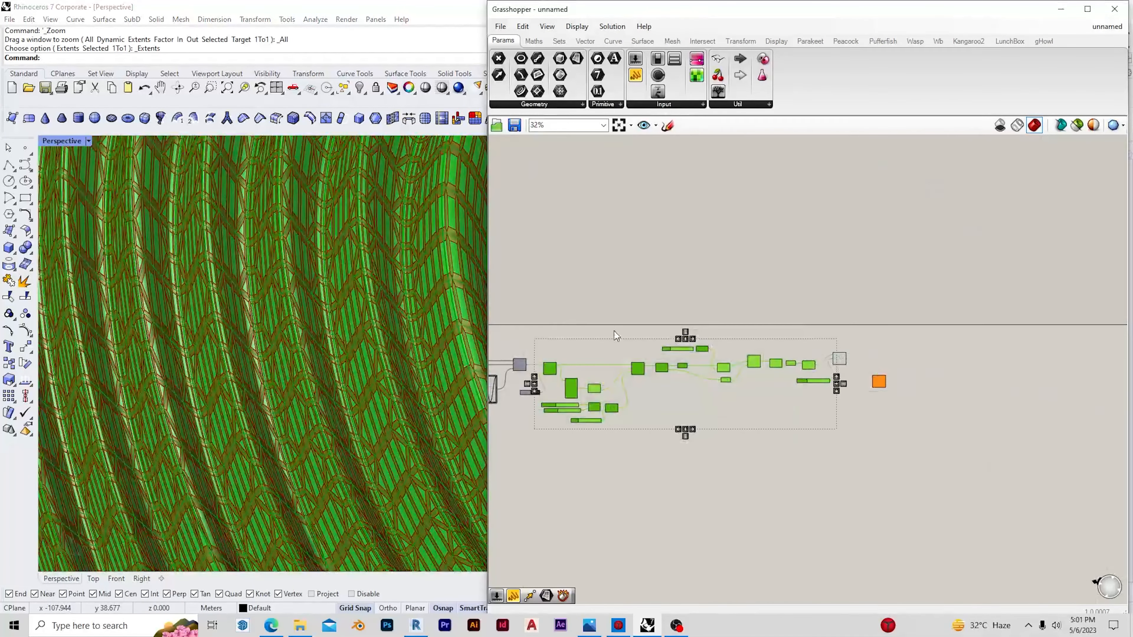
{"action": "middle_click", "coordinate": [614, 331]}
{"action": "left_click", "coordinate": [637, 305]}
{"action": "mouse_move", "coordinate": [219, 384]}
{"action": "right_mouse_down"}
{"action": "mouse_move", "coordinate": [210, 390]}
{"action": "mouse_move", "coordinate": [221, 367]}
{"action": "right_mouse_up"}
{"action": "scroll", "coordinate": [224, 360], "scroll_direction": "up", "scroll_amount": 2}
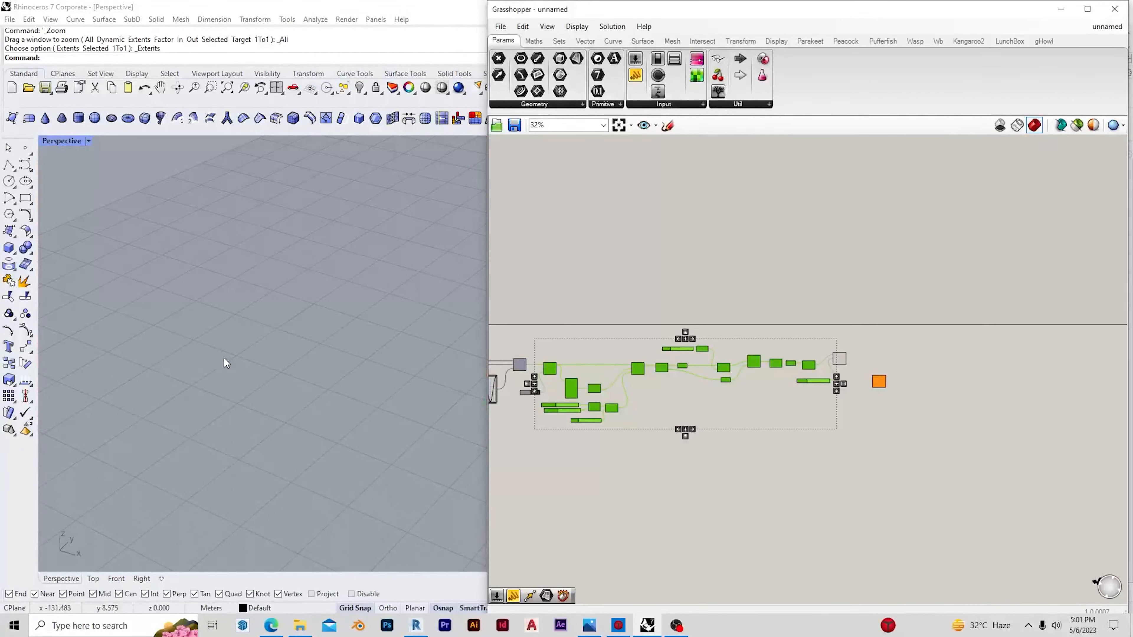
Check the framed mesh in the viewport and reposition the Weaverbird's Mesh Thicken component beside Picture Frame
{"action": "scroll", "coordinate": [255, 328], "scroll_direction": "down", "scroll_amount": 3}
{"action": "right_click_drag", "start_coordinate": [239, 329], "coordinate": [350, 295]}
{"action": "scroll", "coordinate": [283, 330], "scroll_direction": "down", "scroll_amount": 5}
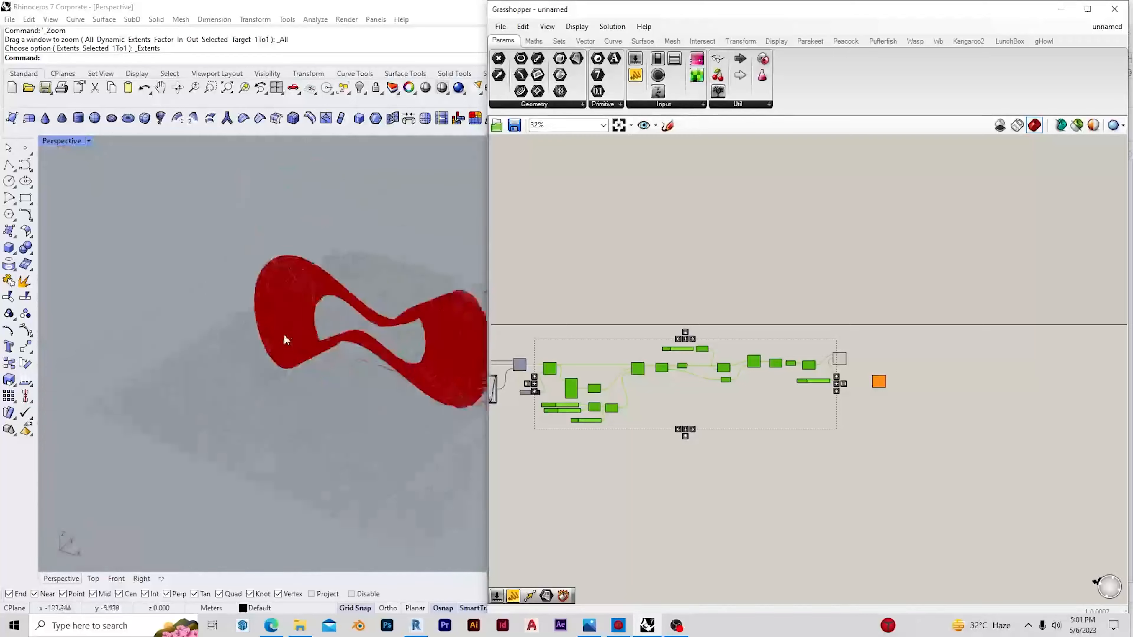
{"action": "scroll", "coordinate": [387, 377], "scroll_direction": "up", "scroll_amount": 6}
{"action": "scroll", "coordinate": [398, 361], "scroll_direction": "up", "scroll_amount": 3}
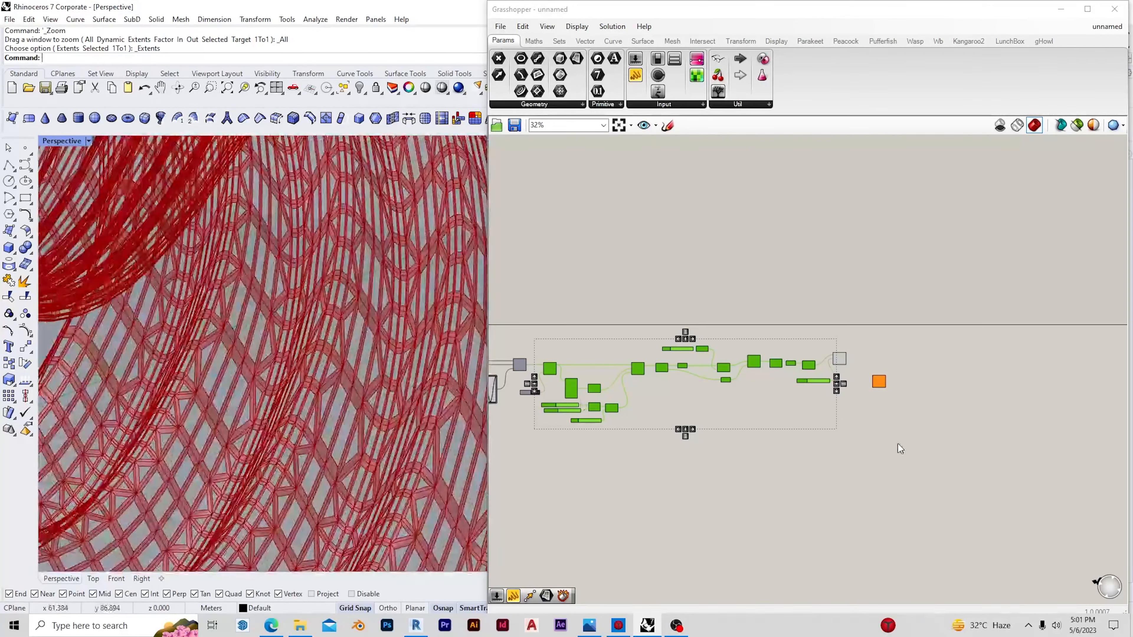
{"action": "left_click", "coordinate": [882, 443]}
{"action": "scroll", "coordinate": [840, 372], "scroll_direction": "up", "scroll_amount": 5}
{"action": "left_click_drag", "start_coordinate": [842, 325], "coordinate": [861, 363]}
{"action": "left_click", "coordinate": [932, 420]}
{"action": "scroll", "coordinate": [941, 402], "scroll_direction": "up", "scroll_amount": 3}
{"action": "left_click_drag", "start_coordinate": [979, 400], "coordinate": [994, 363]}
Connect Picture Frame's O output to Mesh Thicken's M input and a number slider of 0.05 to its D input
{"action": "double_click", "coordinate": [857, 447]}
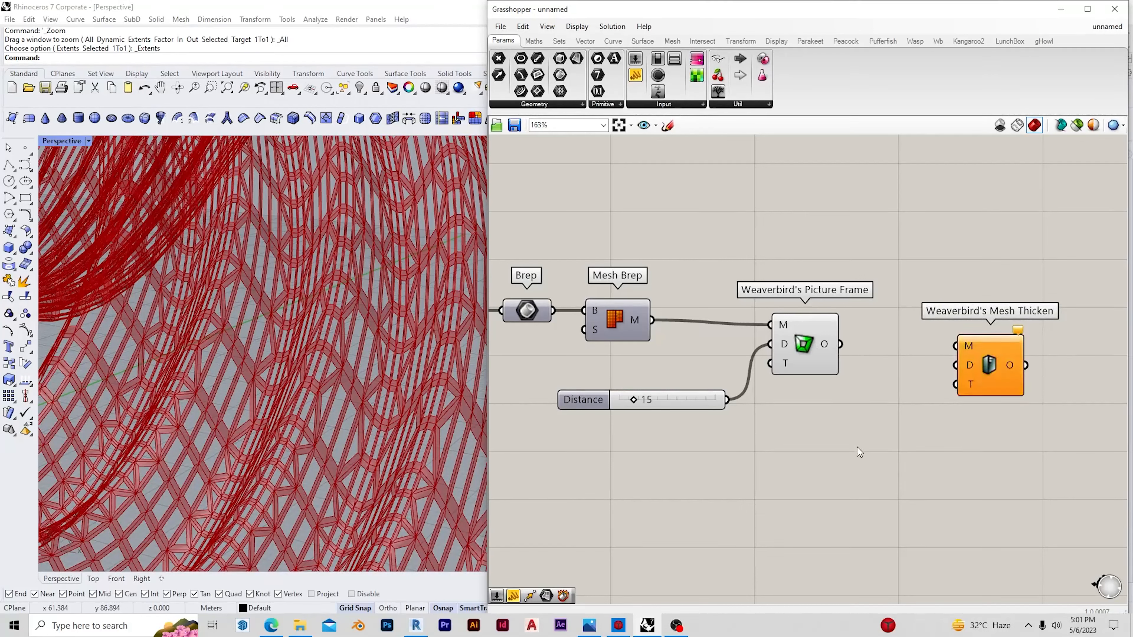
{"action": "type", "text": "0.05"}
{"action": "key", "text": "Return"}
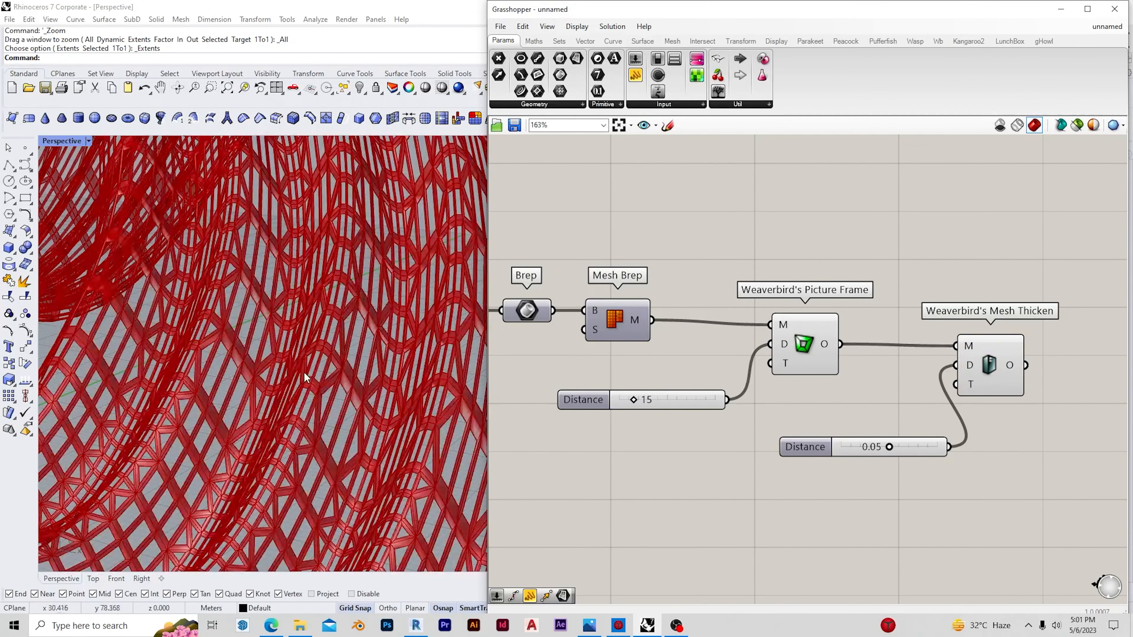
{"action": "right_click_drag", "start_coordinate": [1036, 385], "coordinate": [987, 380]}
{"action": "left_click_drag", "start_coordinate": [965, 366], "coordinate": [977, 365]}
{"action": "left_click", "coordinate": [848, 400]}
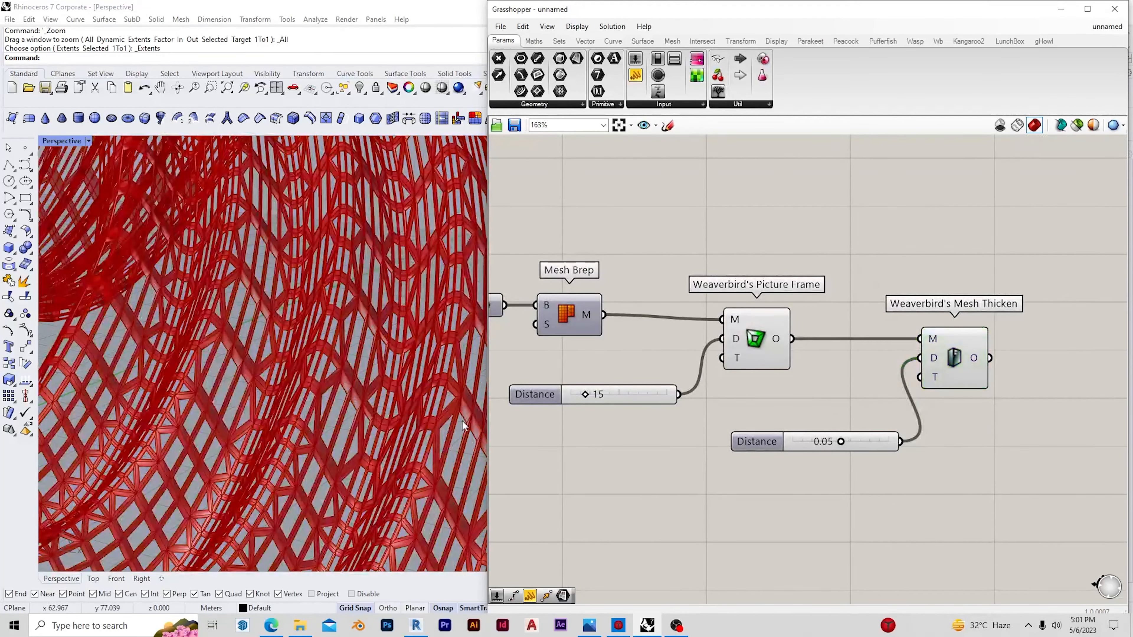
Examine the thickened mesh in the Perspective viewport, both as a whole and up close
{"action": "scroll", "coordinate": [358, 394], "scroll_direction": "down", "scroll_amount": 5}
{"action": "scroll", "coordinate": [355, 400], "scroll_direction": "down", "scroll_amount": 5}
{"action": "scroll", "coordinate": [887, 404], "scroll_direction": "up", "scroll_amount": 2}
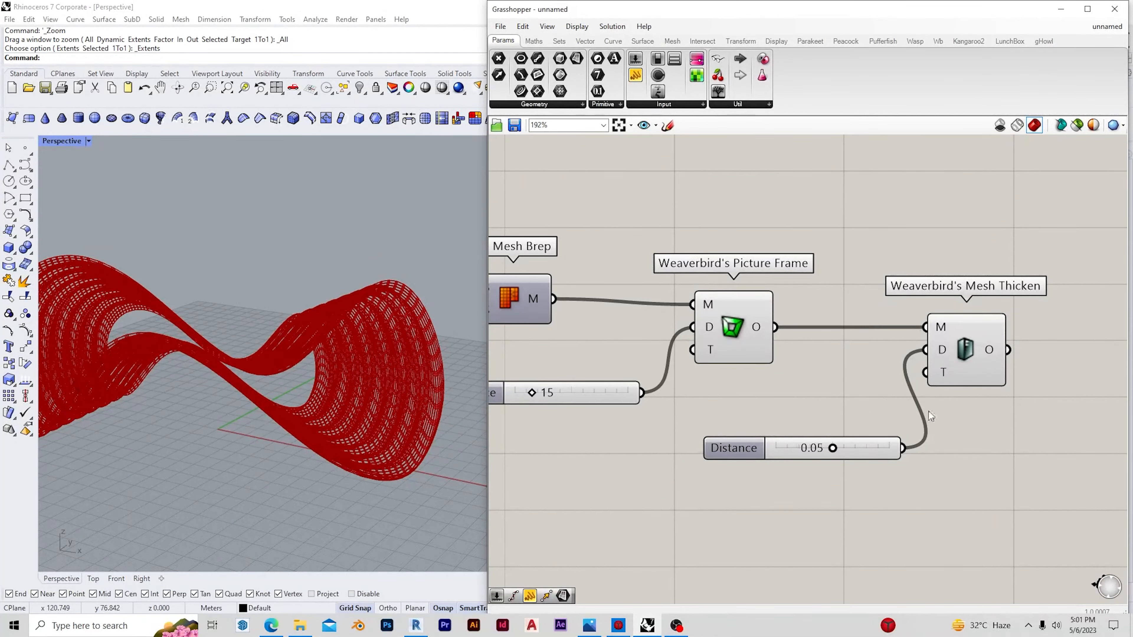
{"action": "right_click_drag", "start_coordinate": [1054, 358], "coordinate": [846, 349]}
{"action": "scroll", "coordinate": [1016, 385], "scroll_direction": "up", "scroll_amount": 2}
{"action": "scroll", "coordinate": [296, 397], "scroll_direction": "up", "scroll_amount": 5}
{"action": "scroll", "coordinate": [521, 374], "scroll_direction": "up", "scroll_amount": 3}
{"action": "scroll", "coordinate": [407, 384], "scroll_direction": "up", "scroll_amount": 6}
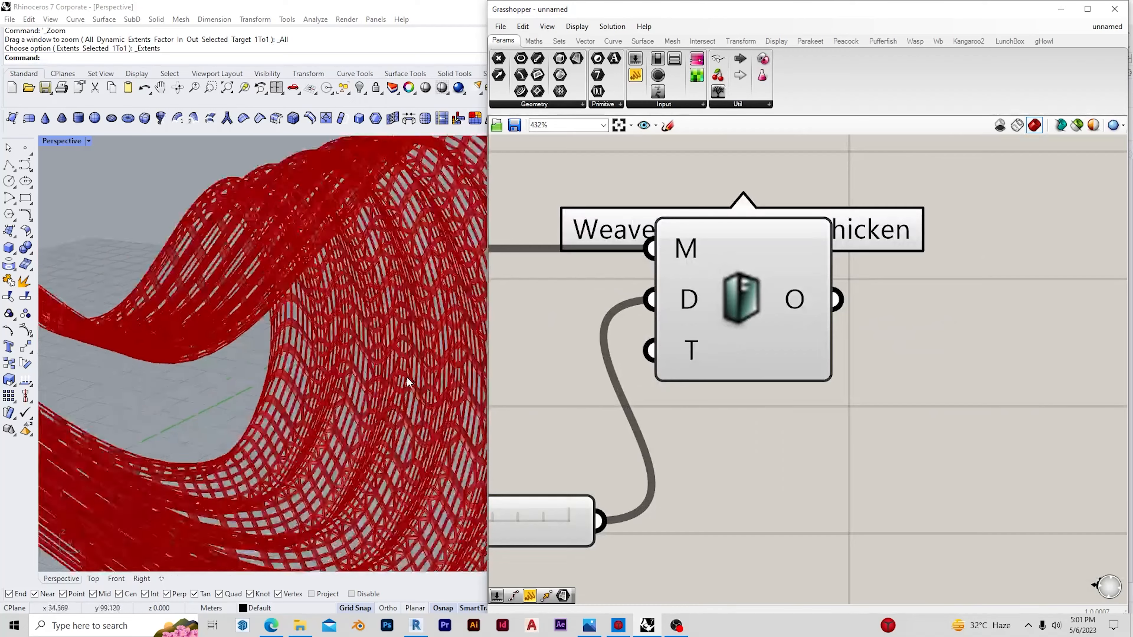
{"action": "scroll", "coordinate": [973, 325], "scroll_direction": "down", "scroll_amount": 5}
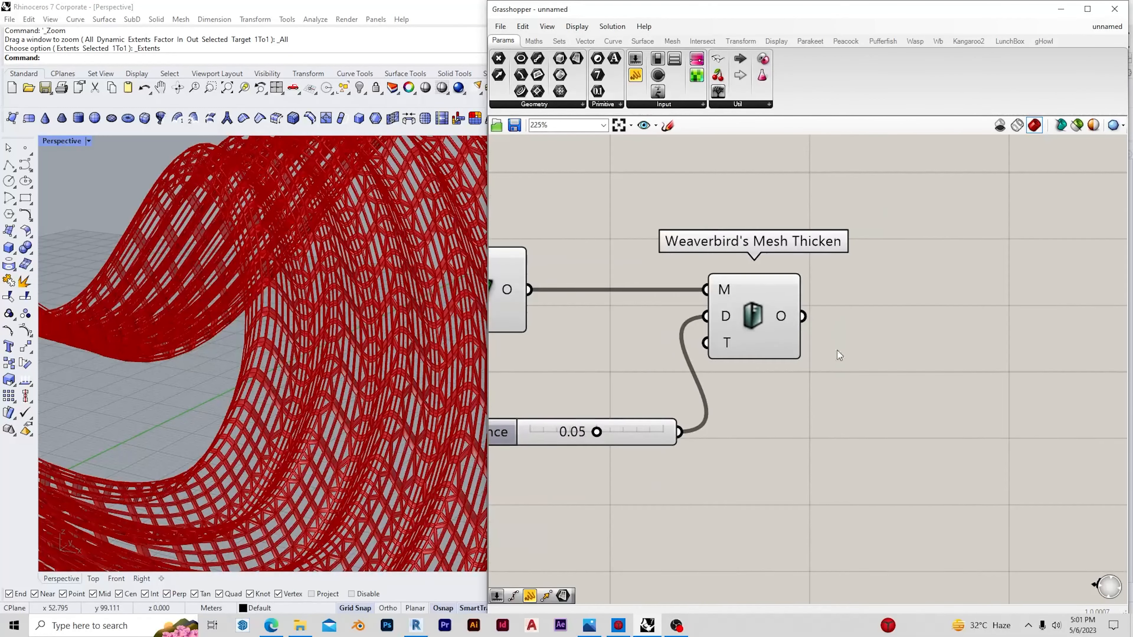
Add a Weaverbird's Catmull-Clark Subdivision component after Mesh Thicken and connect Mesh Thicken's O output to its M input
{"action": "double_click", "coordinate": [909, 328]}
{"action": "type", "text": "cat"}
{"action": "left_click", "coordinate": [897, 304]}
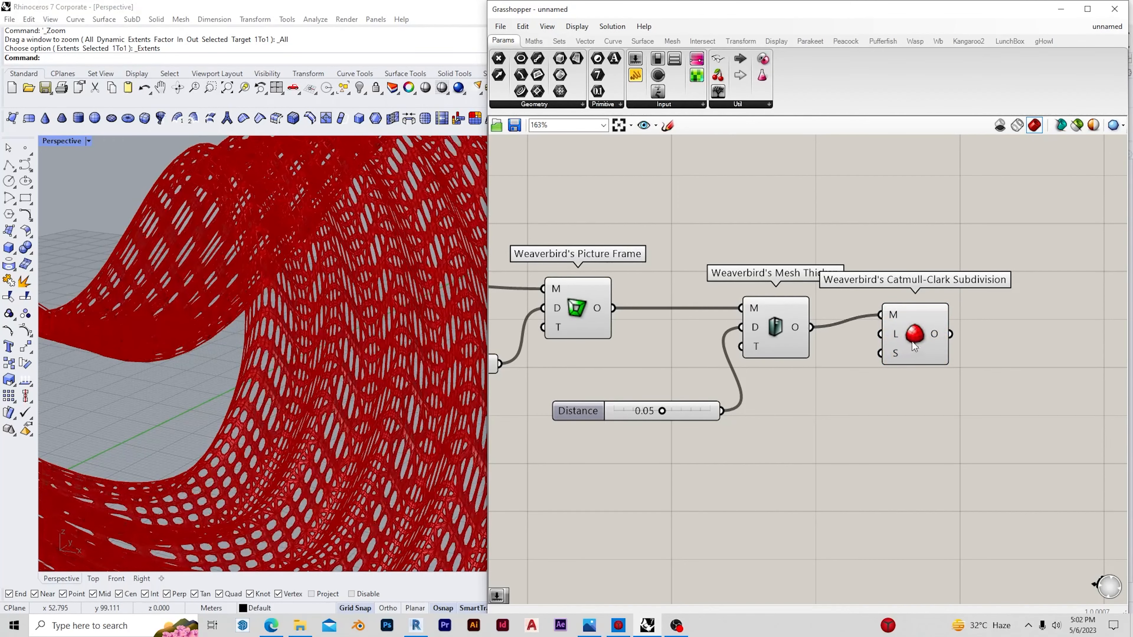
{"action": "scroll", "coordinate": [413, 429], "scroll_direction": "up", "scroll_amount": 5}
{"action": "scroll", "coordinate": [413, 429], "scroll_direction": "up", "scroll_amount": 2}
{"action": "left_click_drag", "start_coordinate": [912, 332], "coordinate": [934, 339]}
{"action": "left_click", "coordinate": [831, 398]}
Bake the Catmull-Clark Subdivision mesh into Rhino with the default attributes
{"action": "scroll", "coordinate": [832, 397], "scroll_direction": "down", "scroll_amount": 5}
{"action": "scroll", "coordinate": [323, 386], "scroll_direction": "down", "scroll_amount": 3}
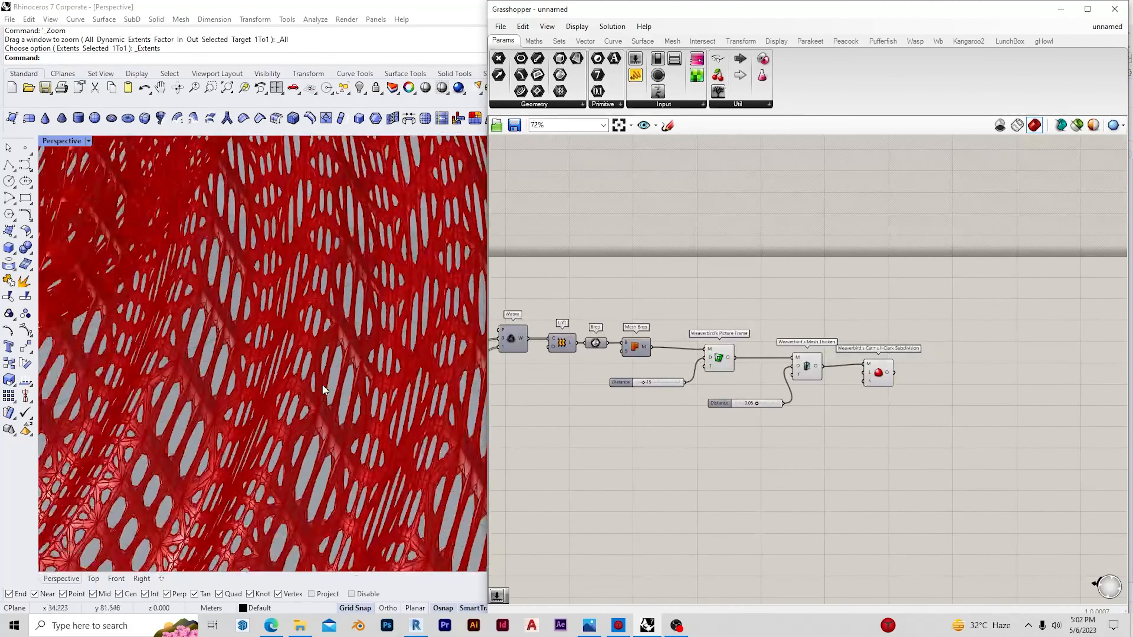
{"action": "scroll", "coordinate": [324, 390], "scroll_direction": "down", "scroll_amount": 8}
{"action": "right_click_drag", "start_coordinate": [354, 385], "coordinate": [207, 378]}
{"action": "scroll", "coordinate": [208, 377], "scroll_direction": "up", "scroll_amount": 5}
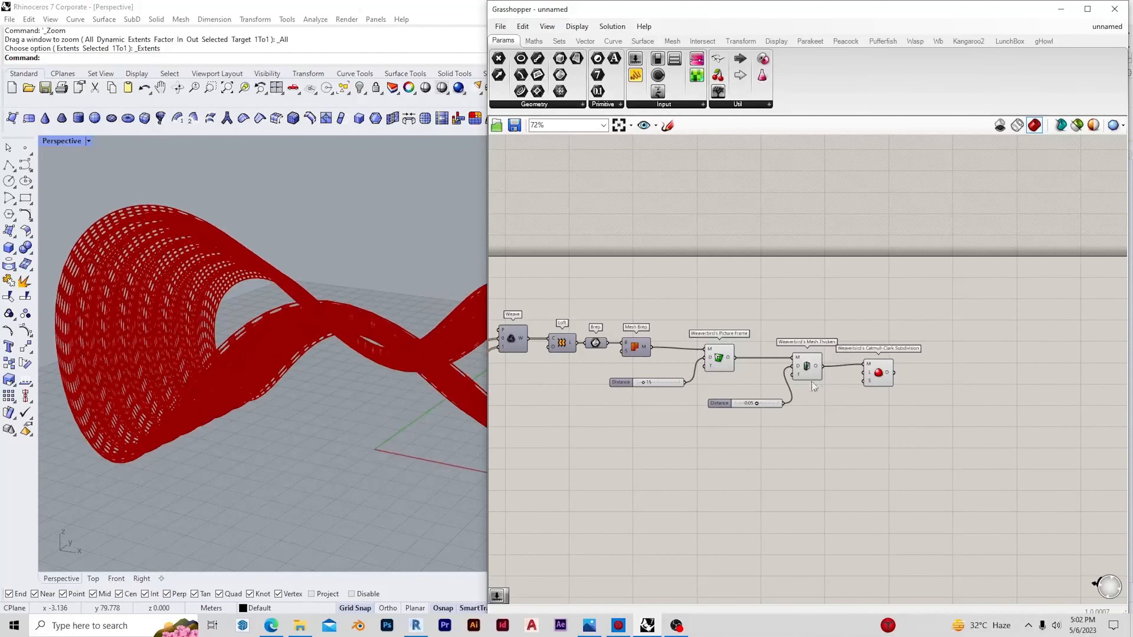
{"action": "right_click", "coordinate": [883, 376]}
{"action": "left_click", "coordinate": [911, 437]}
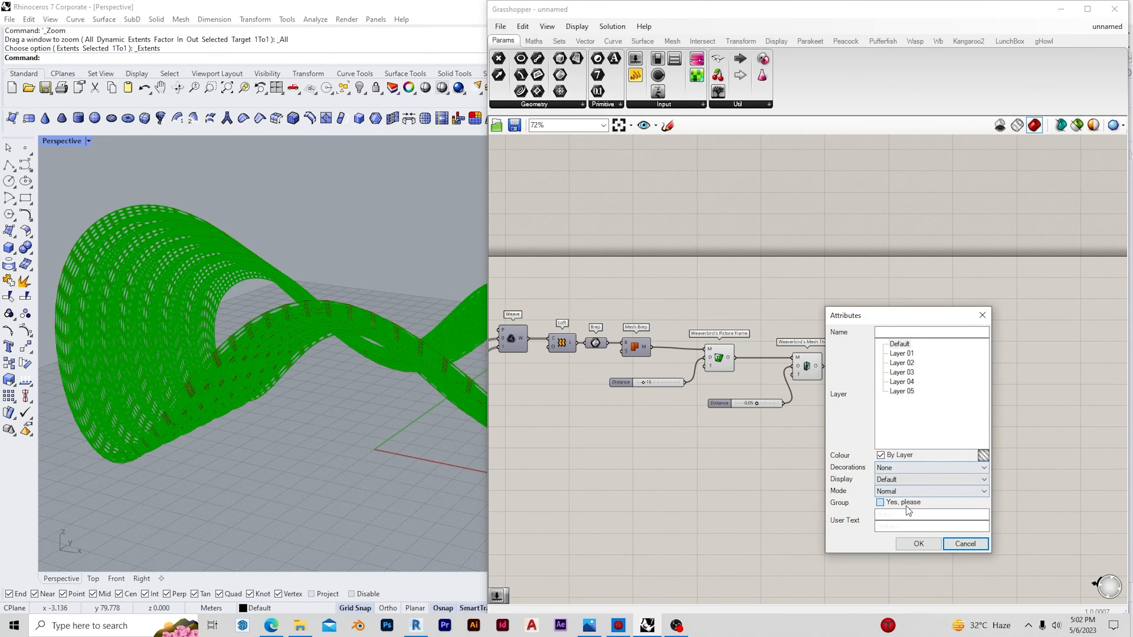
{"action": "left_click", "coordinate": [920, 545]}
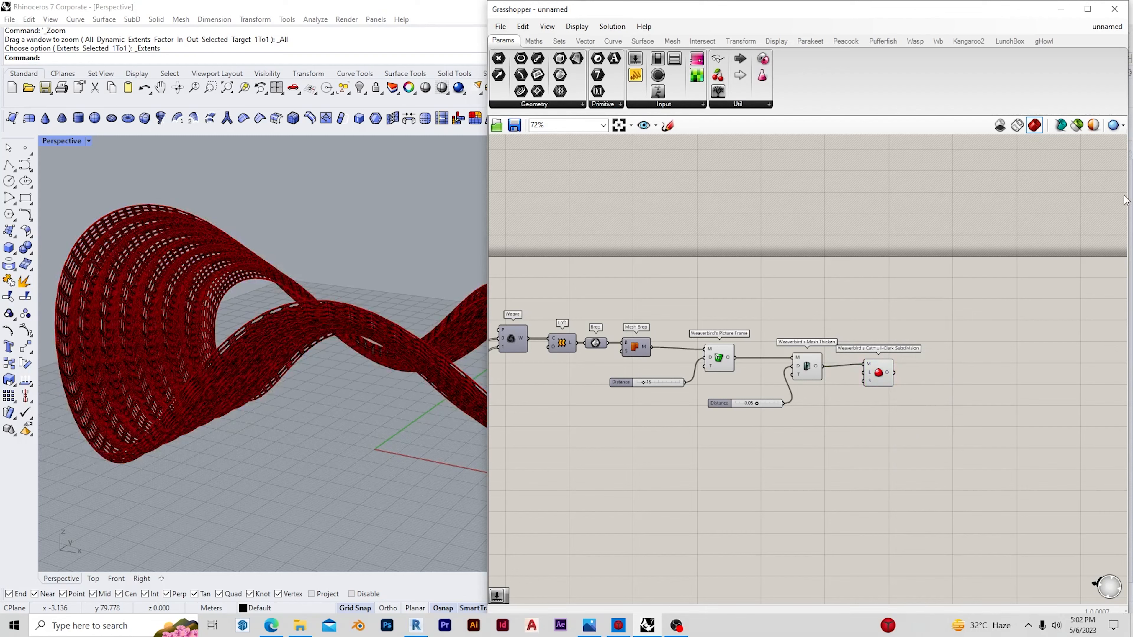
Minimize Grasshopper, set Rhino's Perspective viewport to Shaded display mode and view the baked mesh from another side
{"action": "left_click", "coordinate": [1061, 9]}
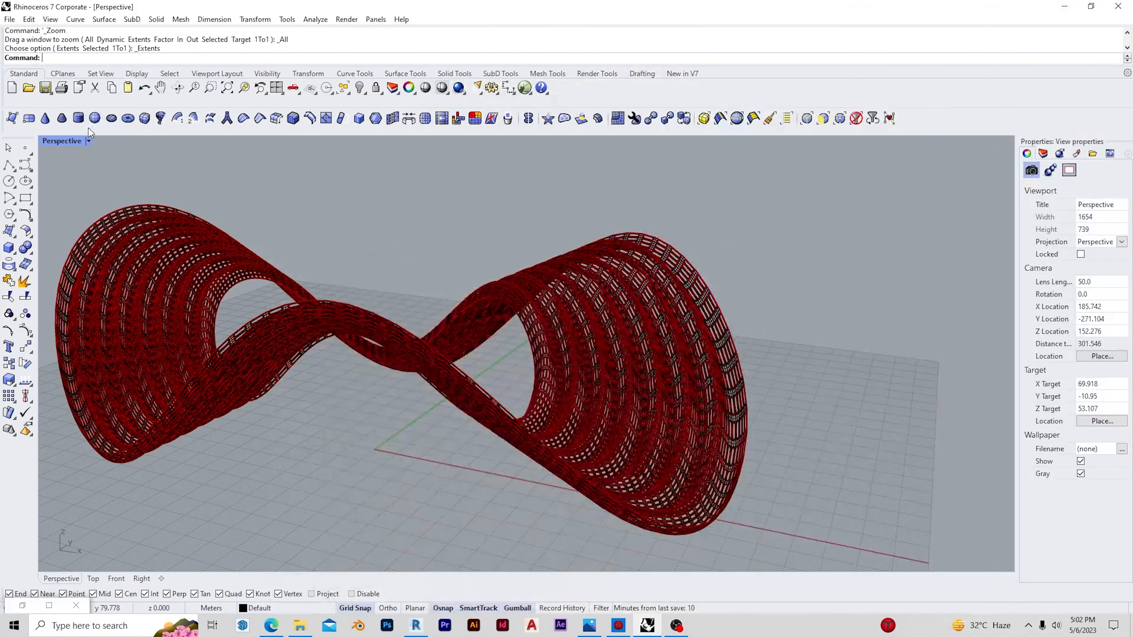
{"action": "left_click", "coordinate": [88, 140]}
{"action": "left_click", "coordinate": [86, 197]}
{"action": "right_click_drag", "start_coordinate": [712, 281], "coordinate": [647, 268]}
{"action": "scroll", "coordinate": [677, 349], "scroll_direction": "down", "scroll_amount": 4}
{"action": "scroll", "coordinate": [677, 349], "scroll_direction": "up", "scroll_amount": 2}
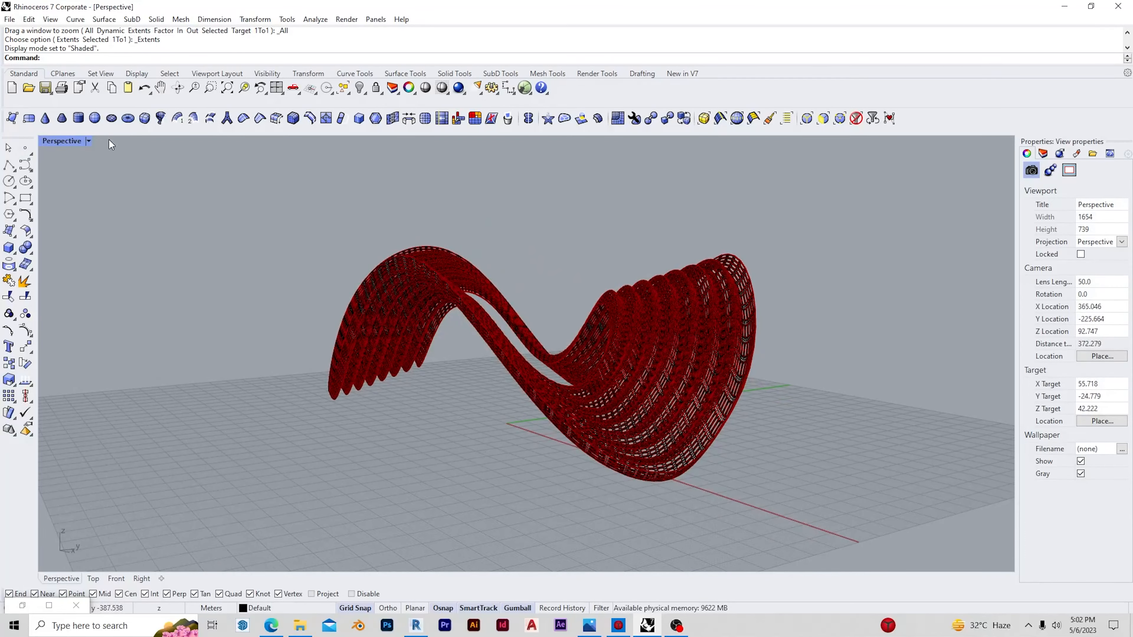
Set the Perspective viewport to Rendered display mode and view the baked mesh from a new angle
{"action": "left_click", "coordinate": [88, 140]}
{"action": "left_click", "coordinate": [90, 210]}
{"action": "scroll", "coordinate": [526, 330], "scroll_direction": "up", "scroll_amount": 6}
{"action": "right_click_drag", "start_coordinate": [394, 400], "coordinate": [507, 362]}
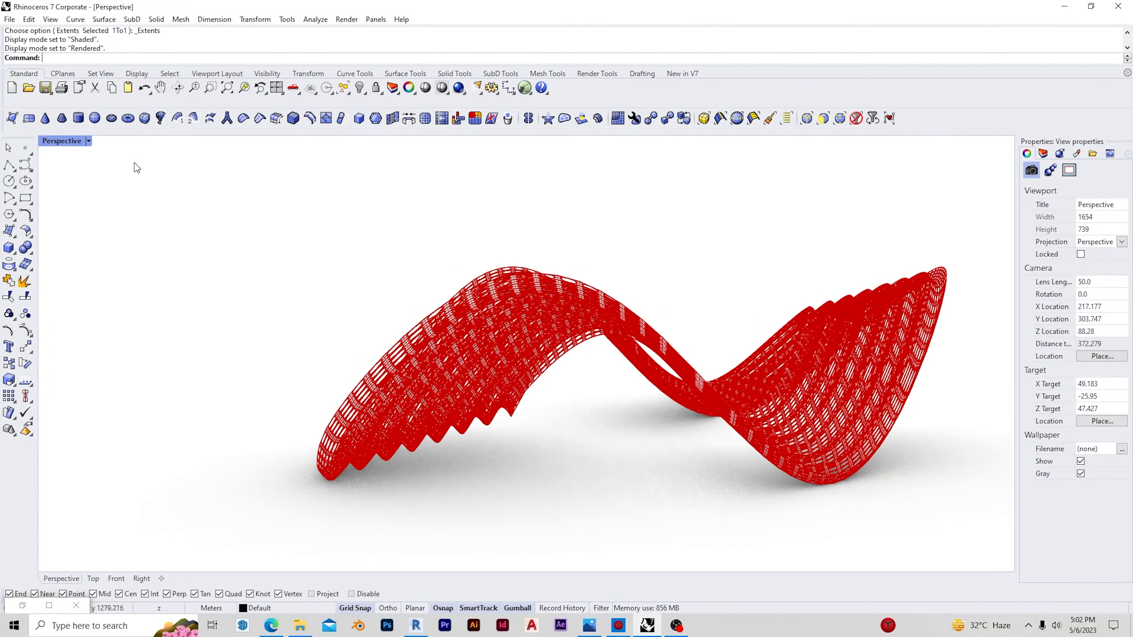